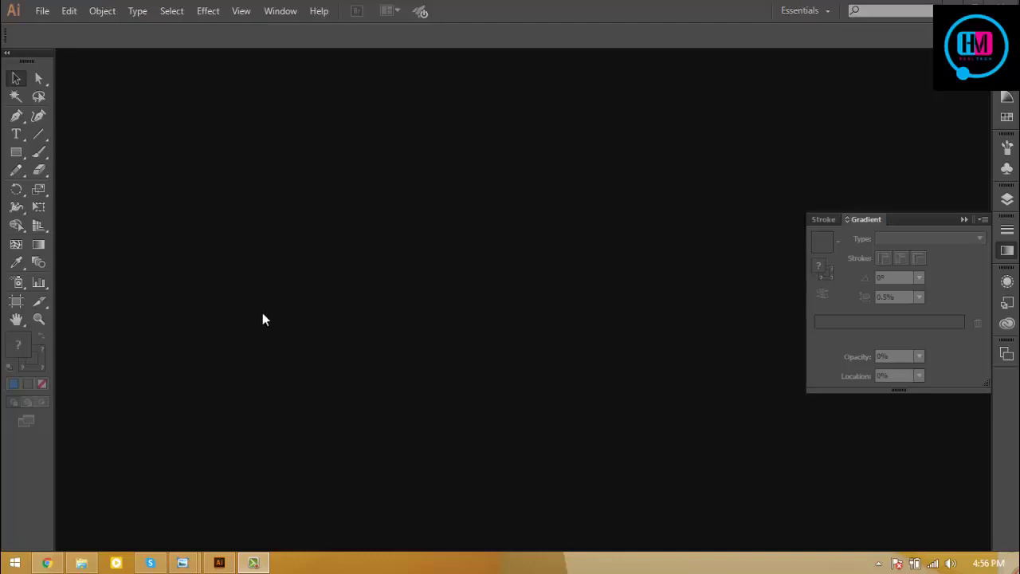
Create a new 820 × 312 px pixel document, Untitled-1, for the Facebook cover.
click(297, 346)
click(44, 11)
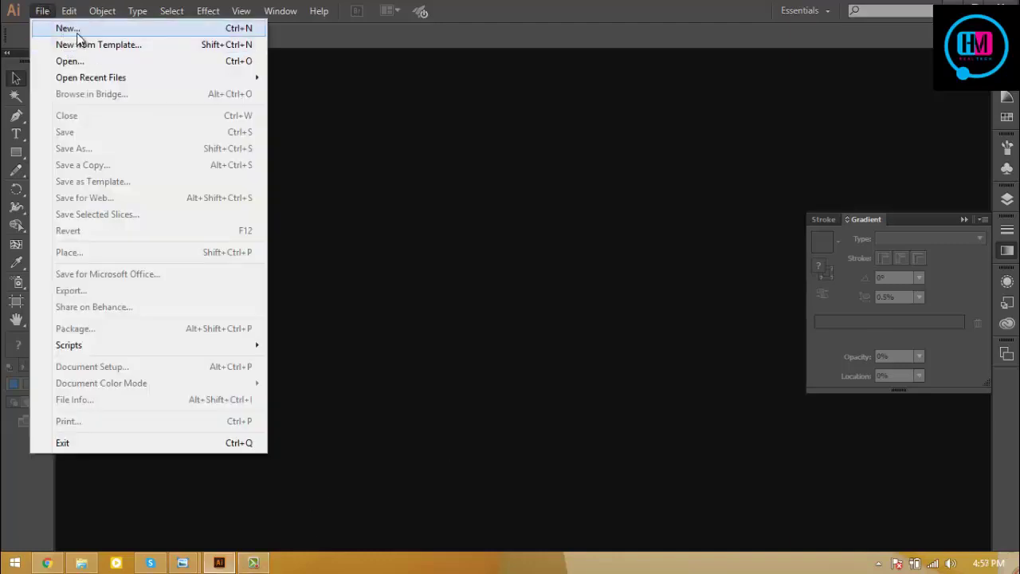
click(182, 563)
click(109, 487)
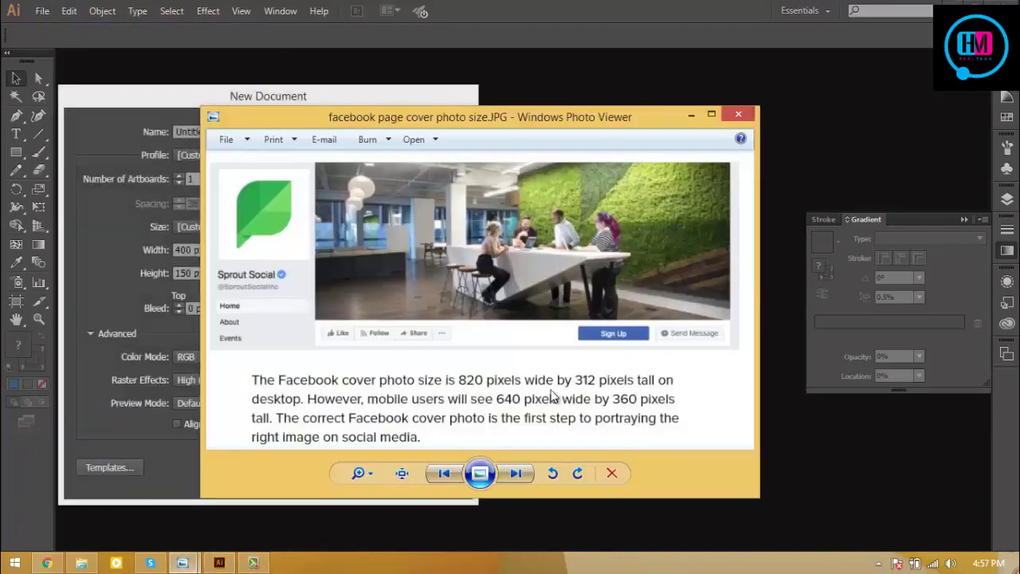
click(691, 114)
drag(231, 251, 184, 255)
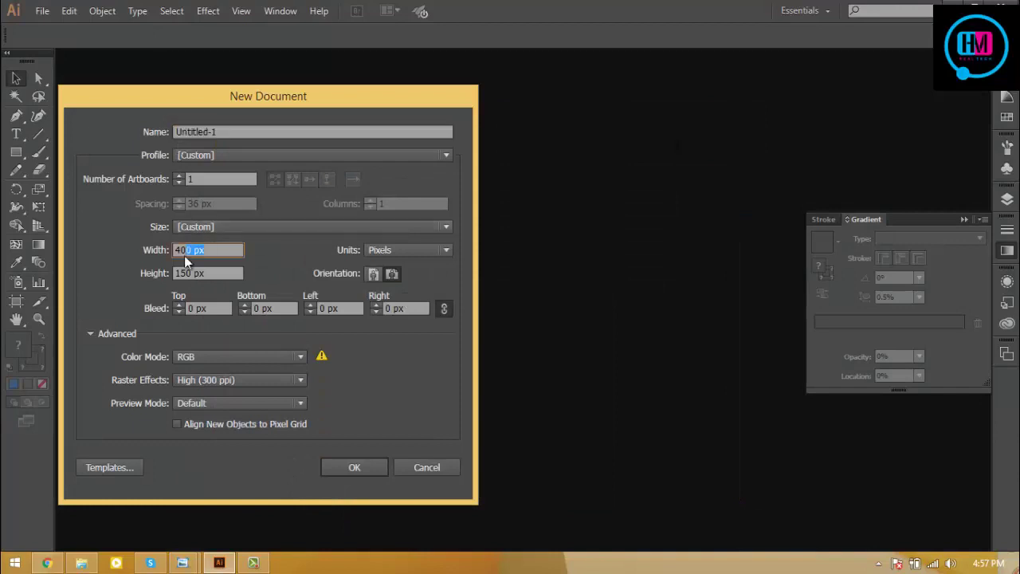
text(820)
key(Tab)
text(312)
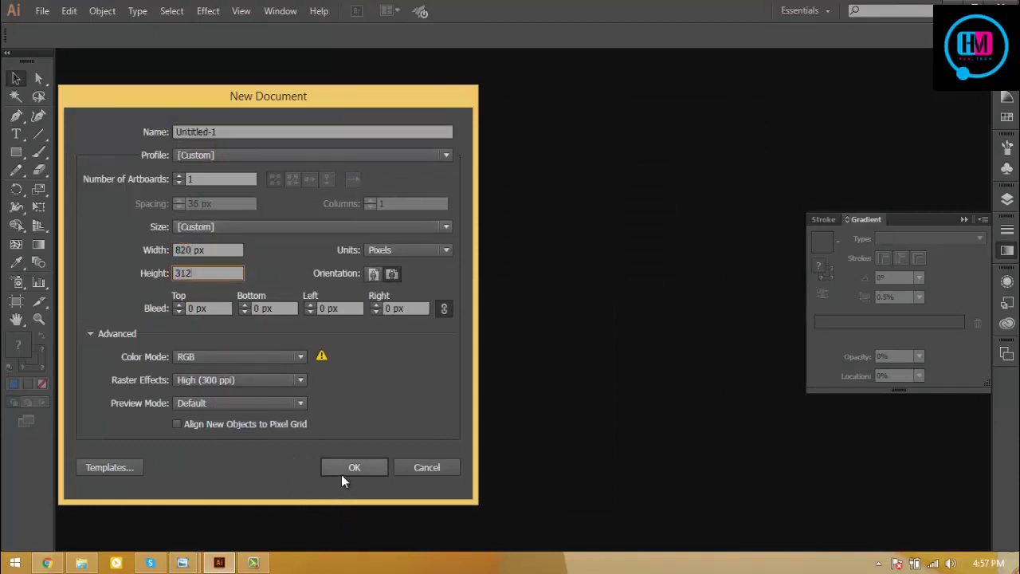
click(342, 474)
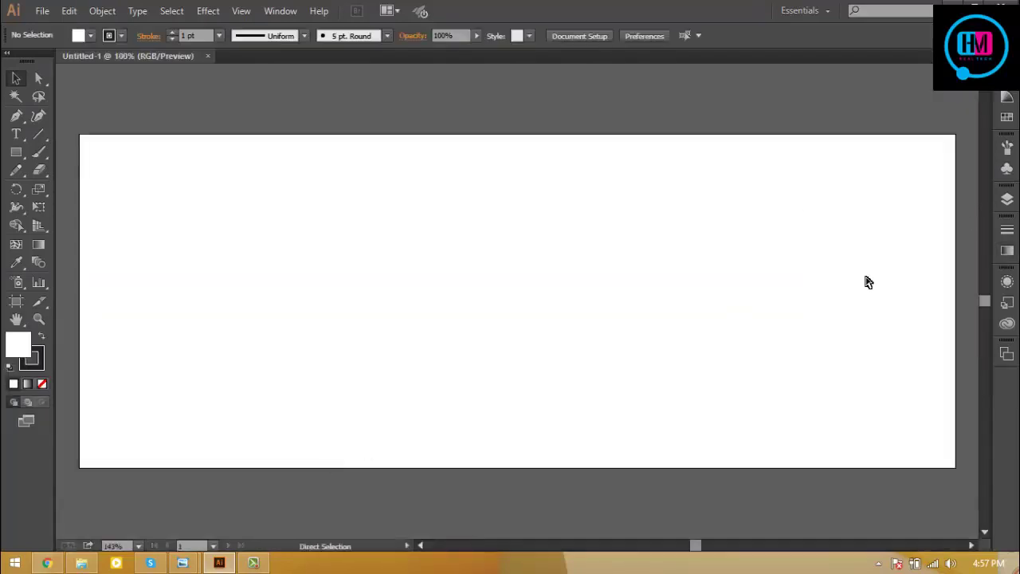
Make an 820 × 312 px rectangle aligned to the artboard's left and top edges.
key(m)
click(359, 244)
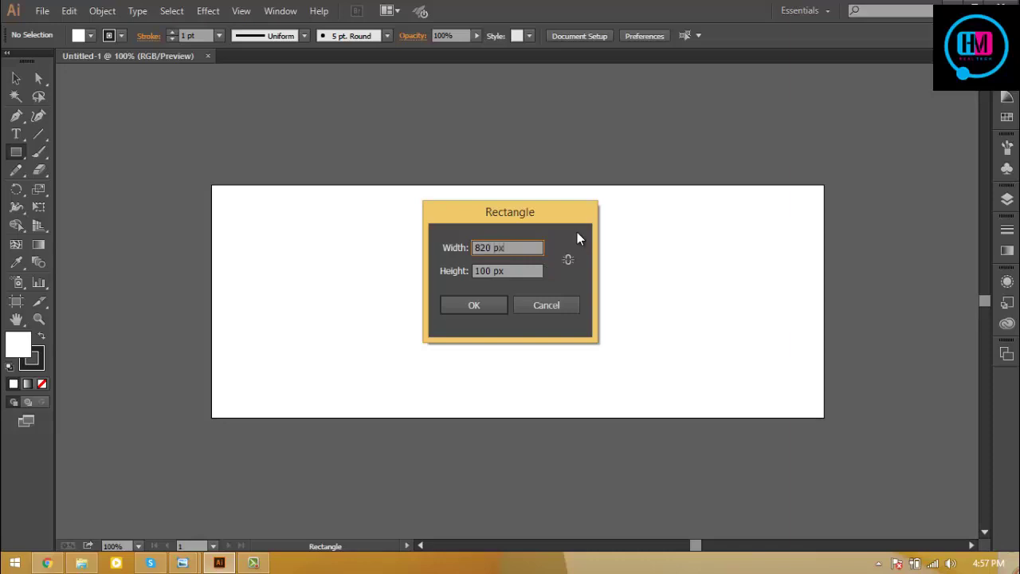
key(Tab)
text(312)
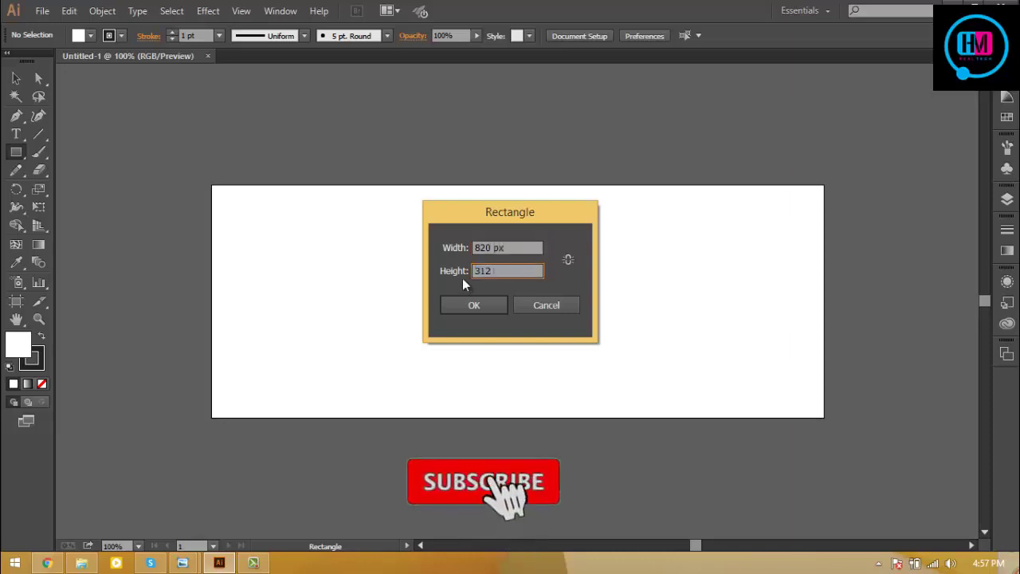
click(473, 306)
click(685, 35)
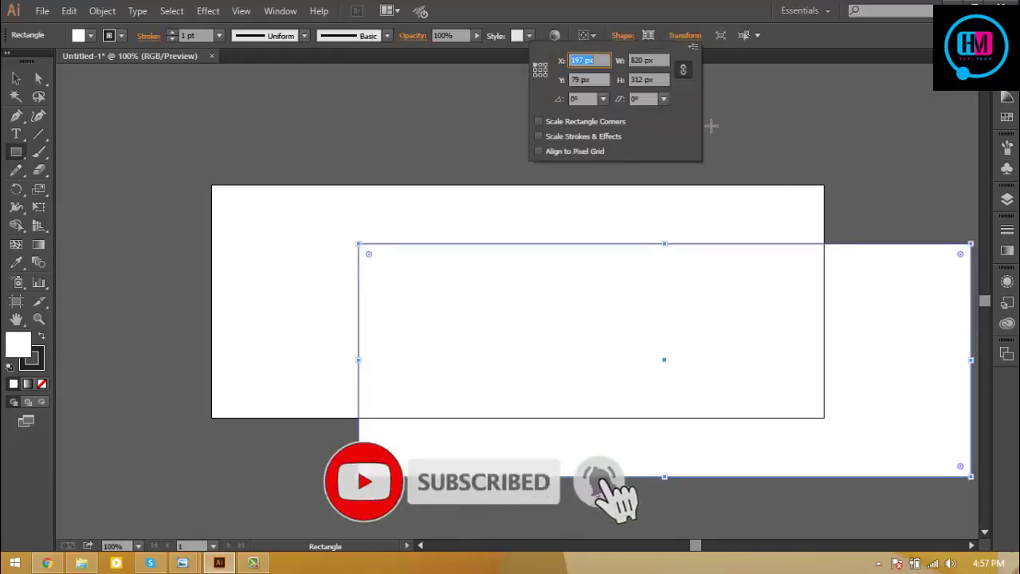
click(648, 35)
click(686, 35)
text(0)
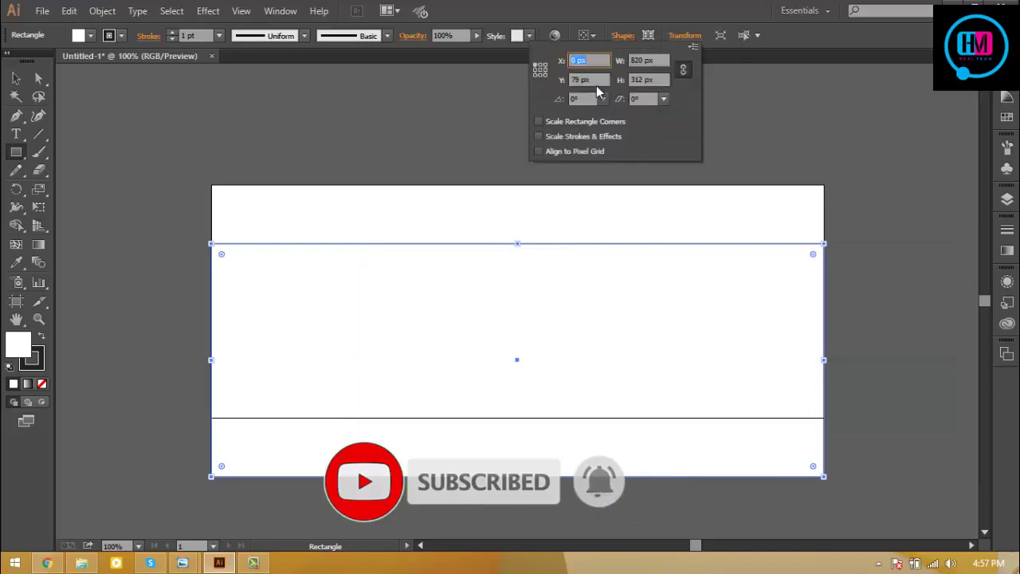
click(572, 80)
text(156)
key(Return)
Give the rectangle no stroke and a red fill.
click(121, 35)
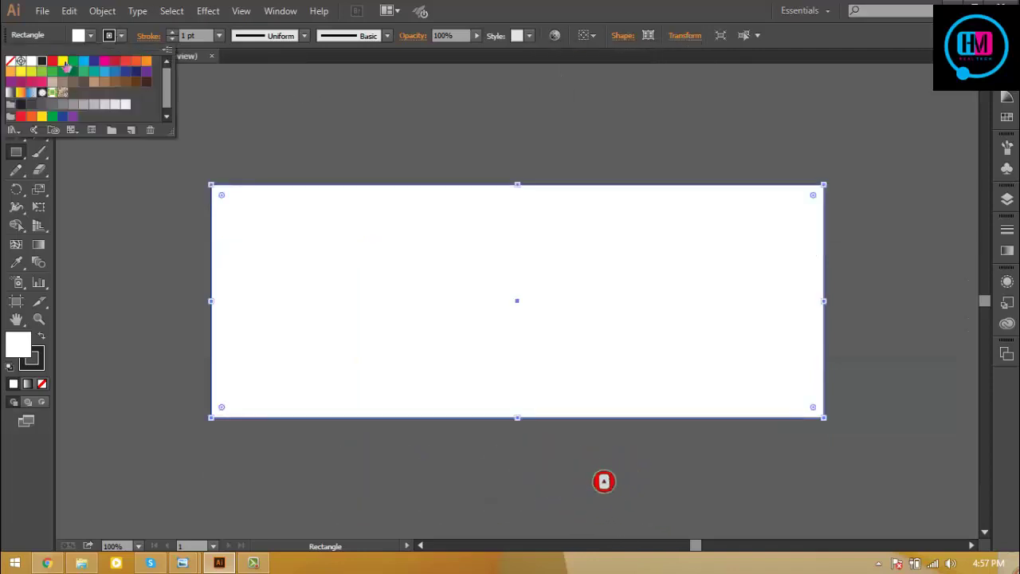
click(63, 61)
click(12, 61)
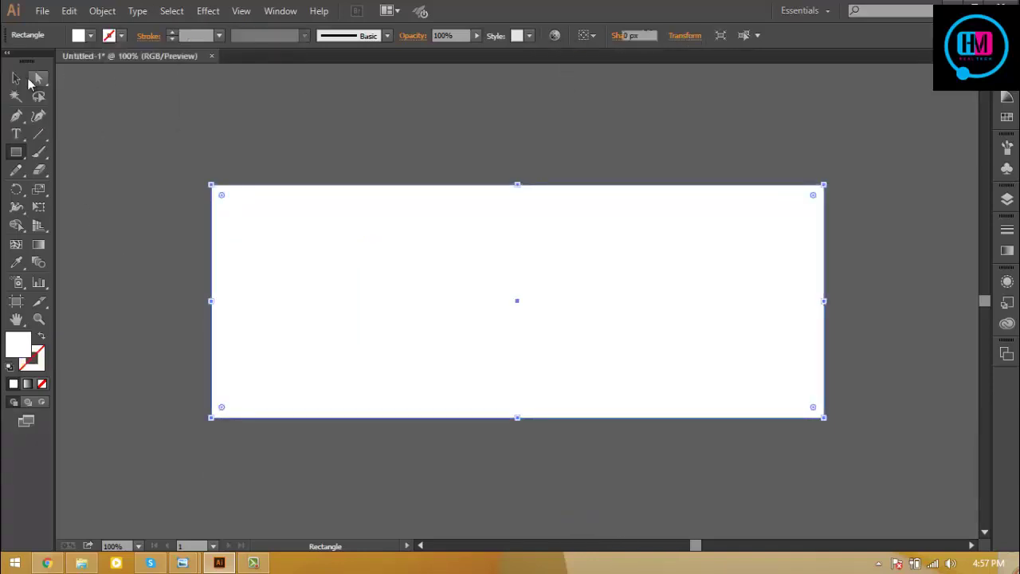
click(96, 221)
click(328, 289)
click(120, 35)
click(52, 61)
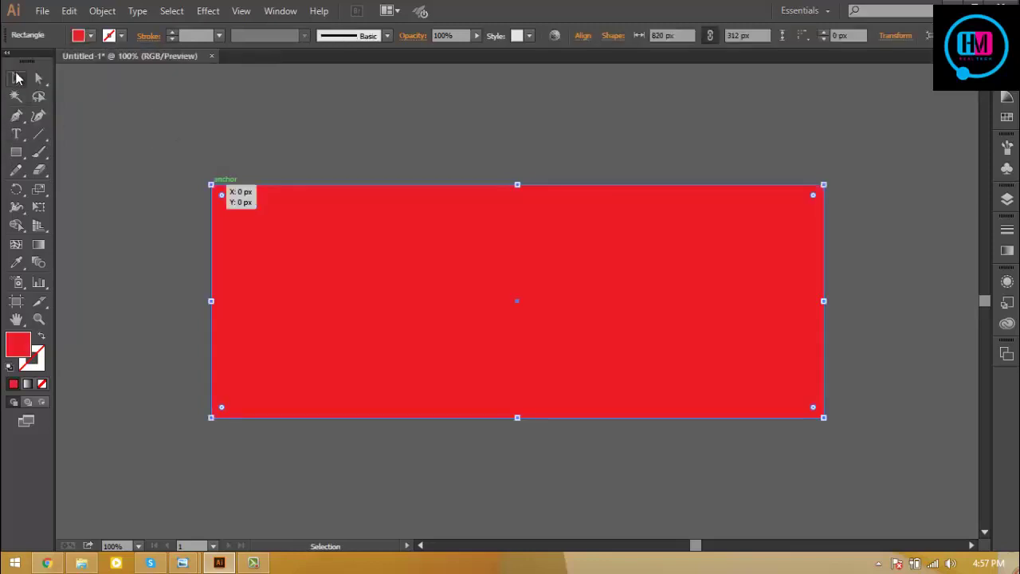
click(334, 170)
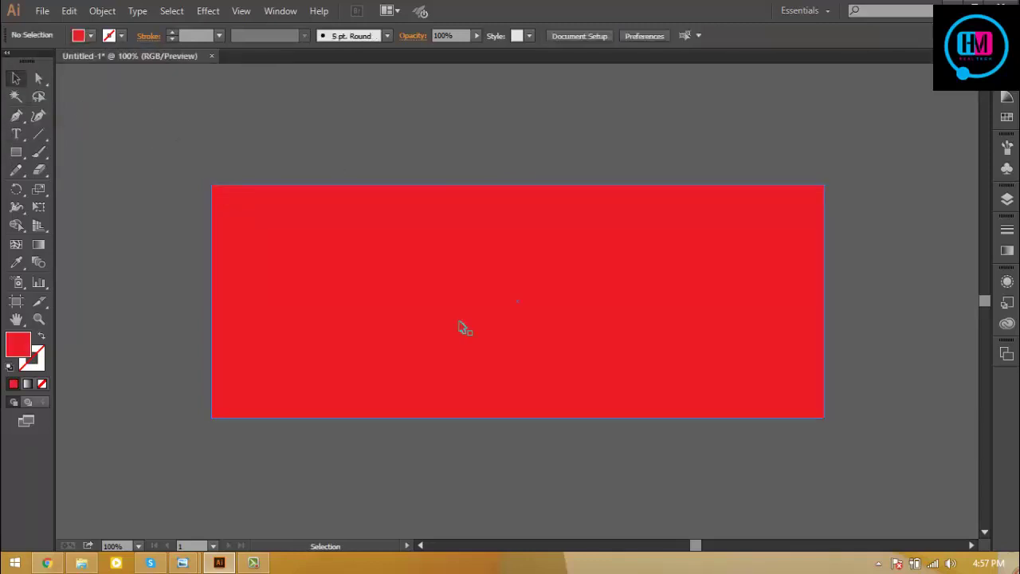
Create a 640 × 360 px rectangle.
click(16, 152)
click(305, 319)
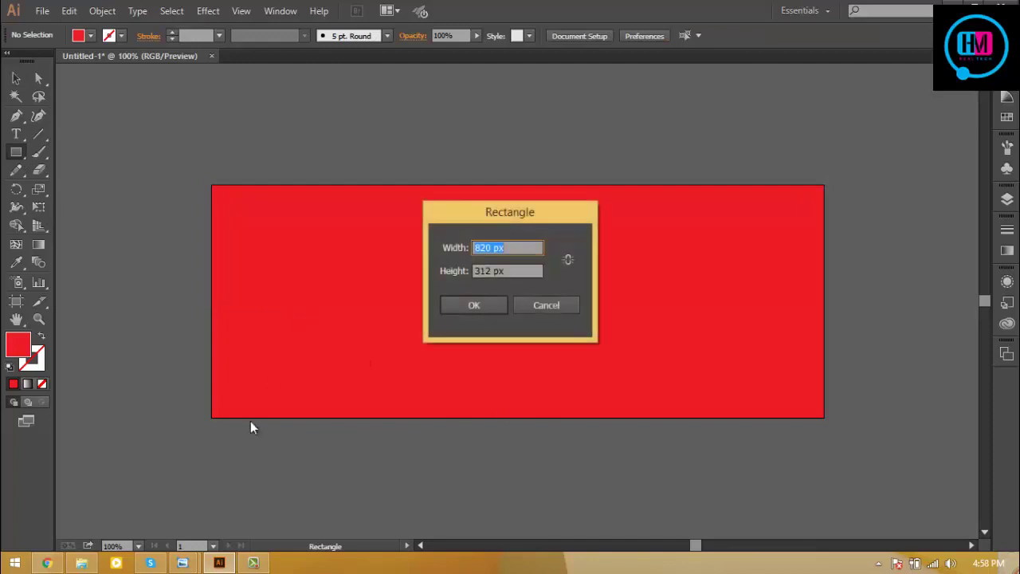
click(183, 563)
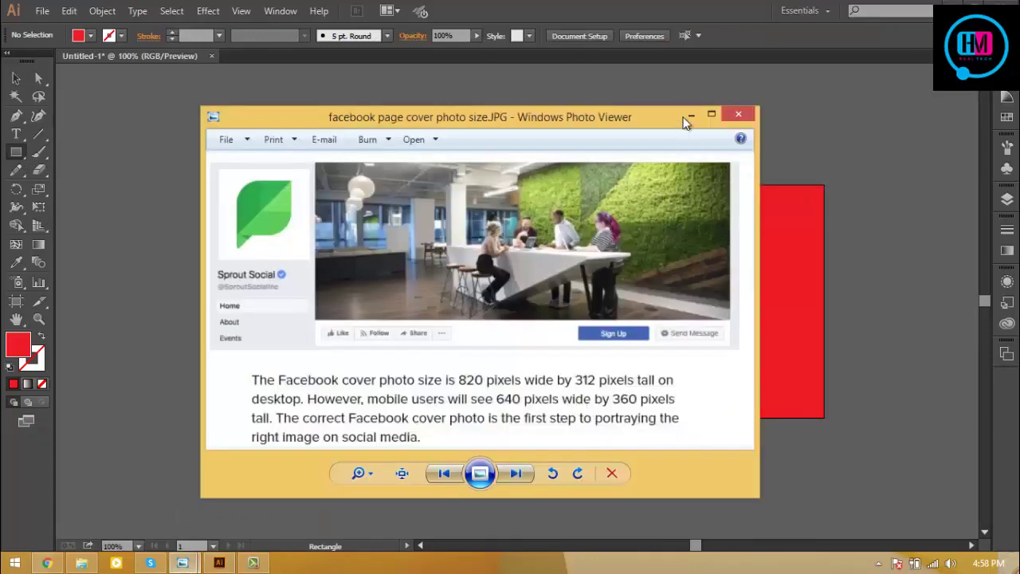
click(687, 118)
text(640)
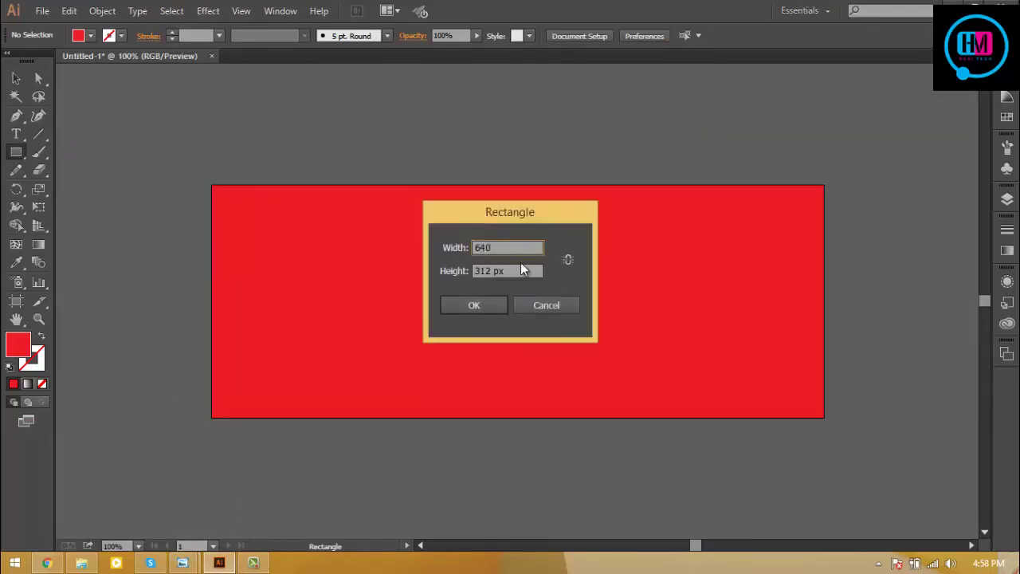
key(Tab)
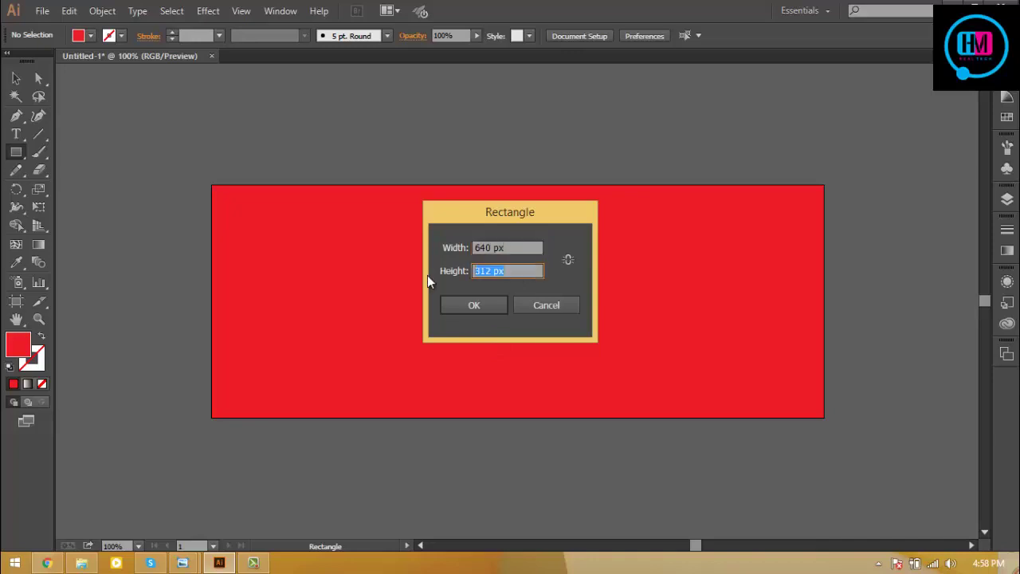
text(360 px)
click(494, 306)
Fill the new rectangle dark red and centre it over the red background.
click(91, 36)
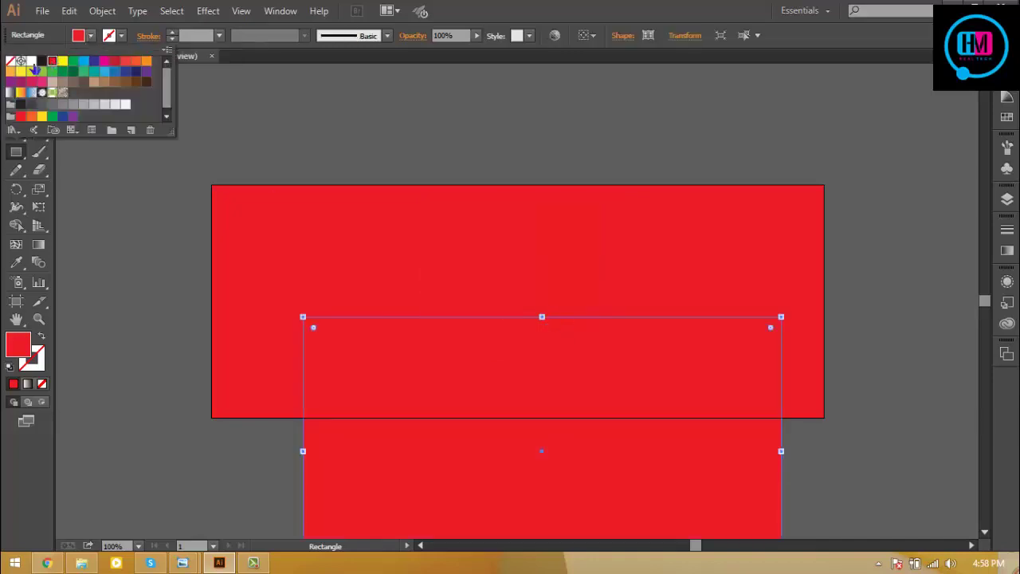
click(31, 62)
click(117, 62)
key(v)
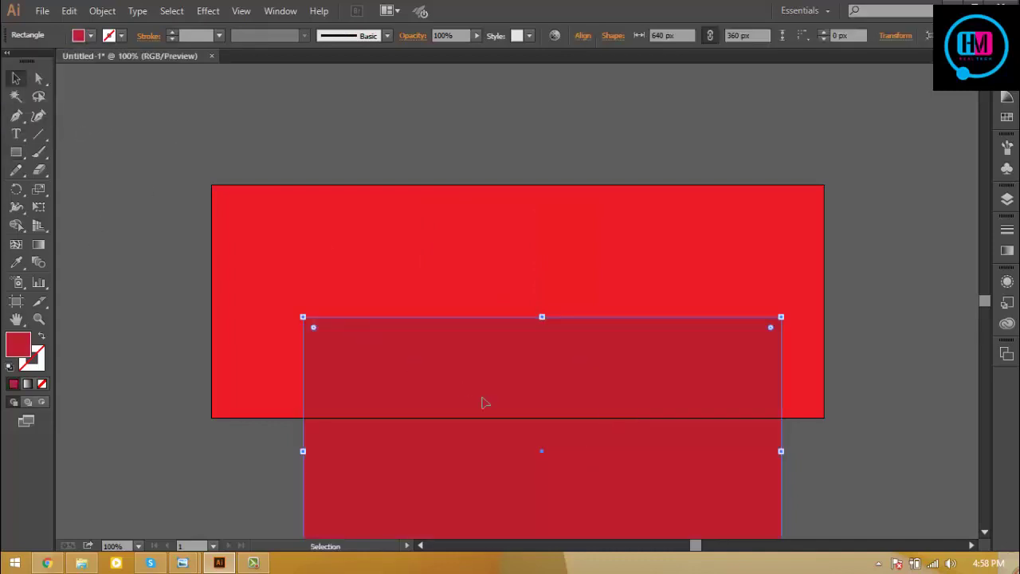
mouse_move(485, 403)
mouse_down()
mouse_move(473, 262)
mouse_move(460, 254)
mouse_up()
shift+click(240, 263)
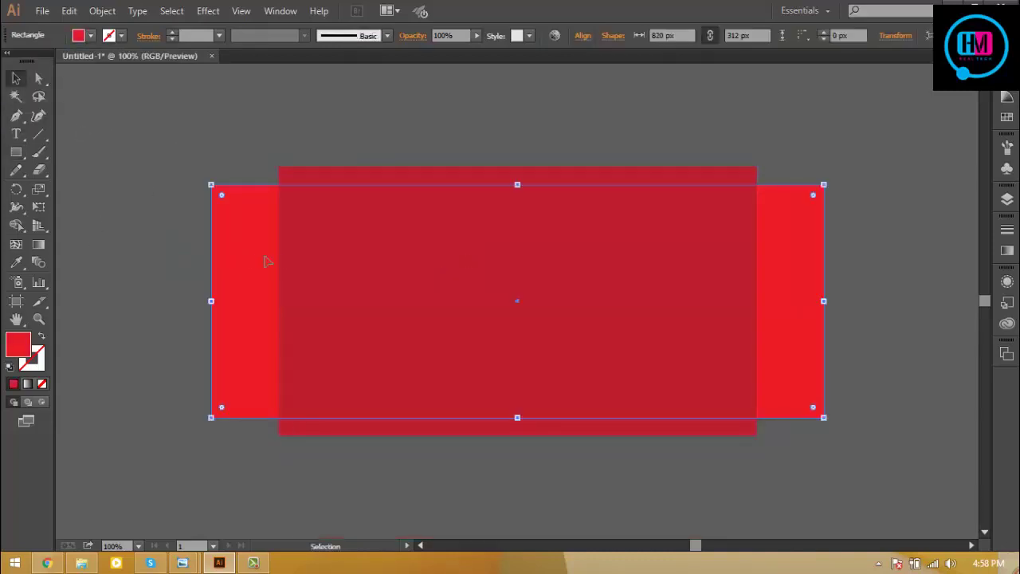
shift+click(442, 251)
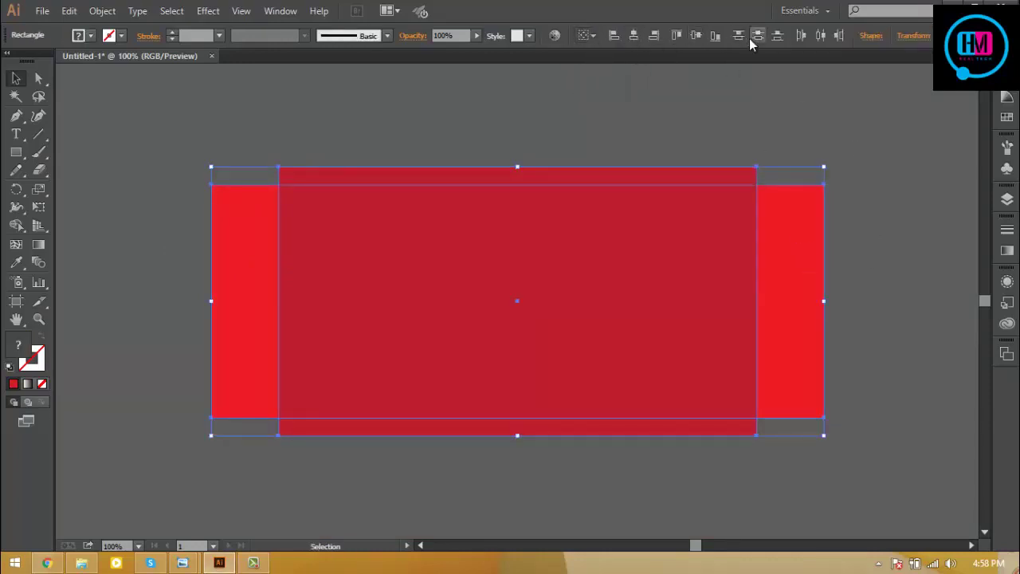
Clear the selection and show the rulers with Ctrl+R.
click(874, 172)
click(750, 261)
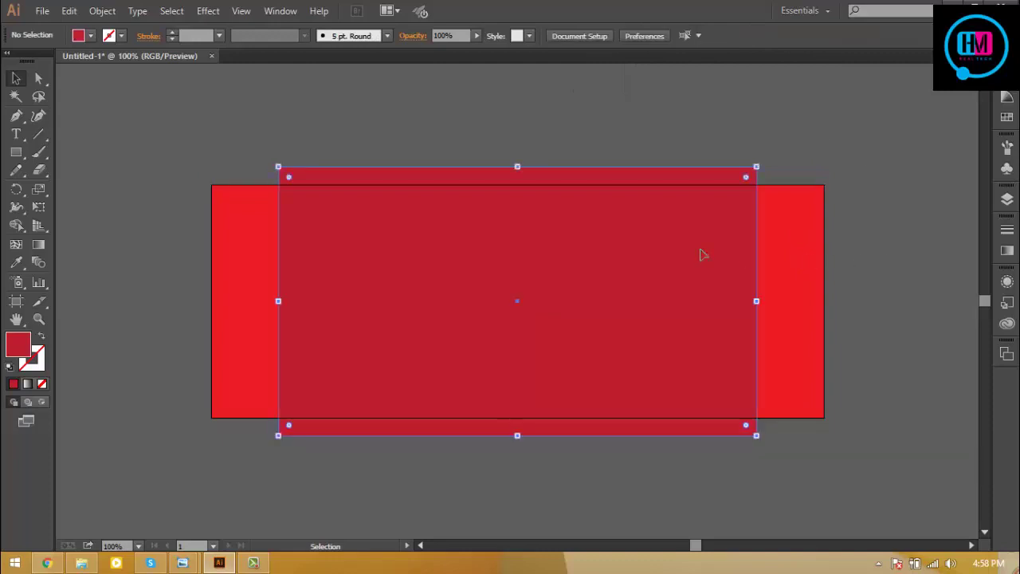
click(287, 110)
key(ctrl+r)
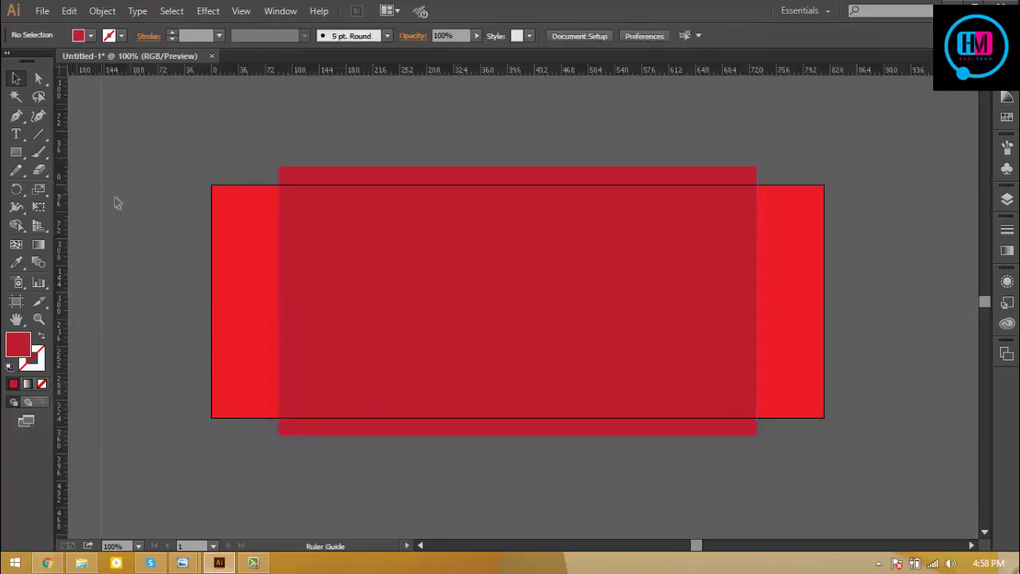
Place vertical guides at the dark rectangle's left and right edges, then delete both rectangles.
drag(116, 204, 278, 245)
drag(61, 195, 756, 261)
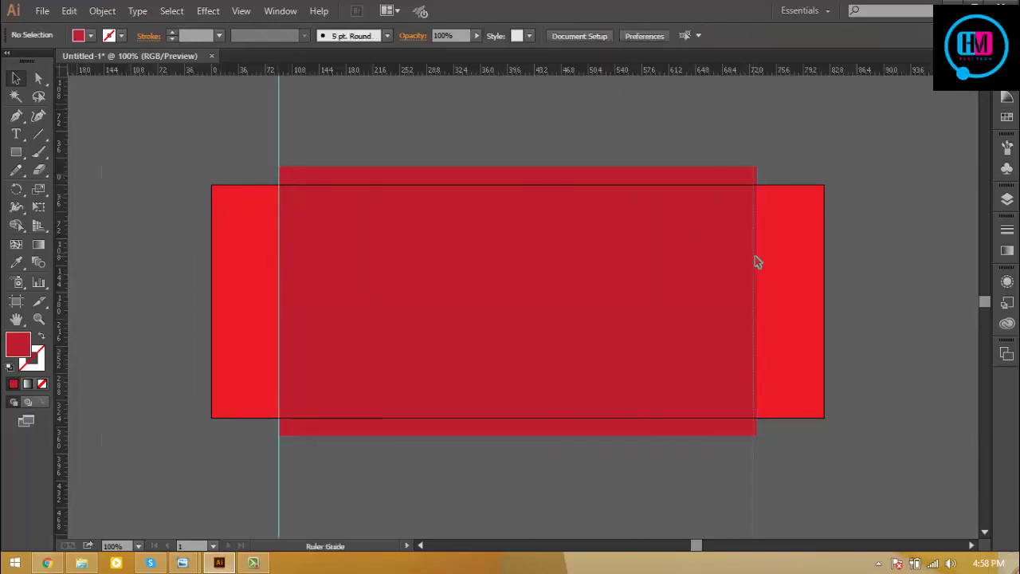
click(384, 269)
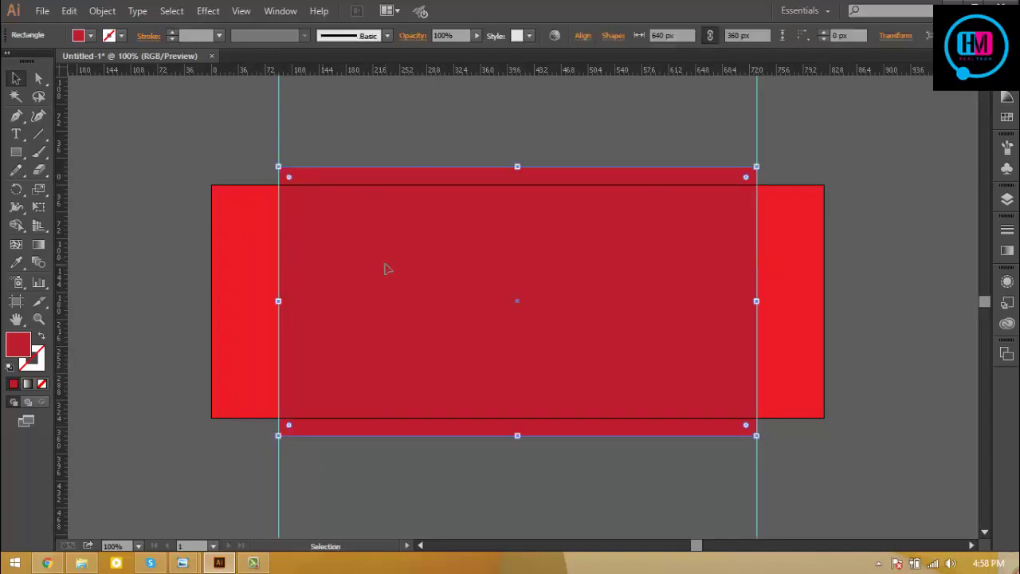
key(Delete)
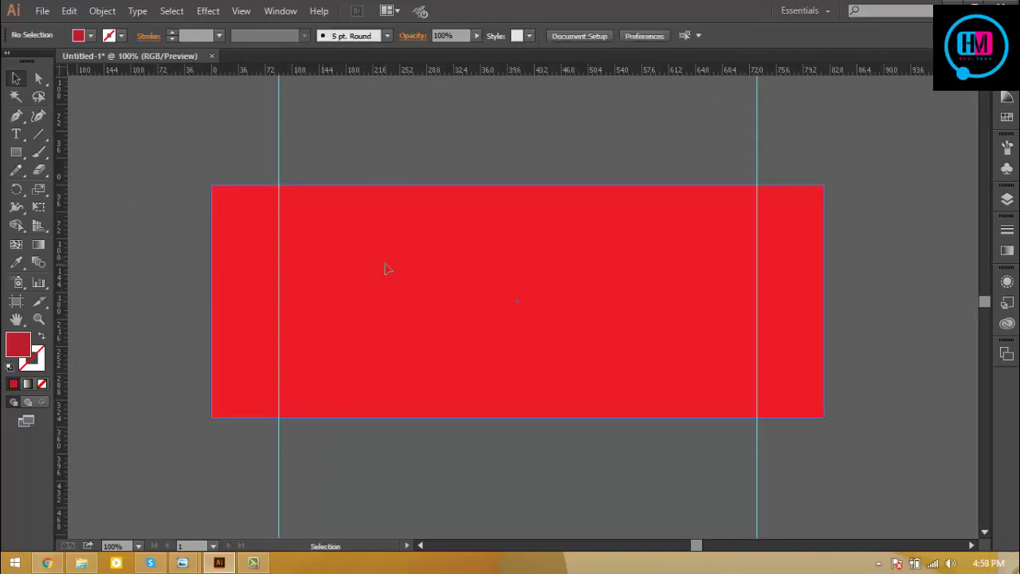
click(437, 268)
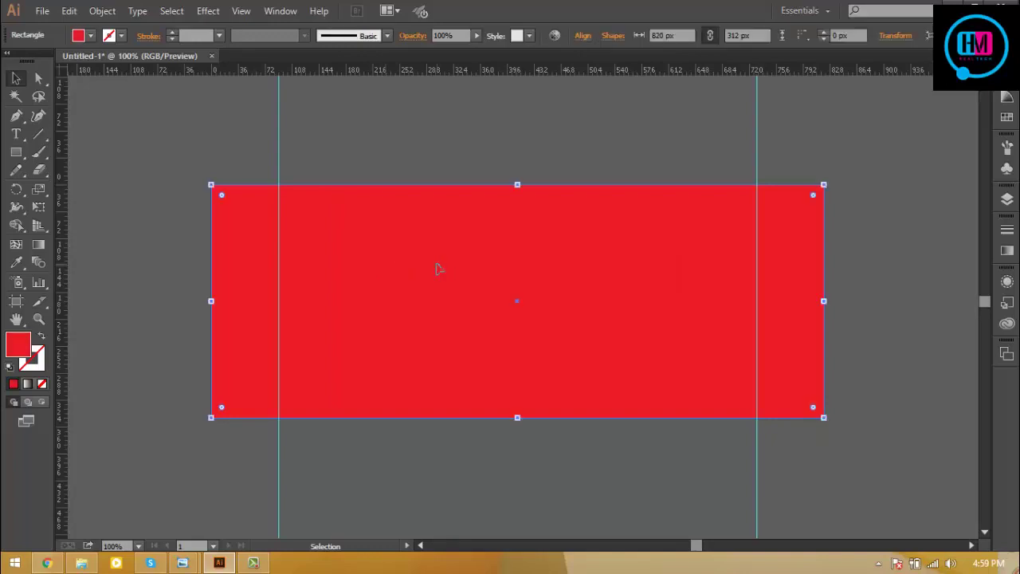
key(Delete)
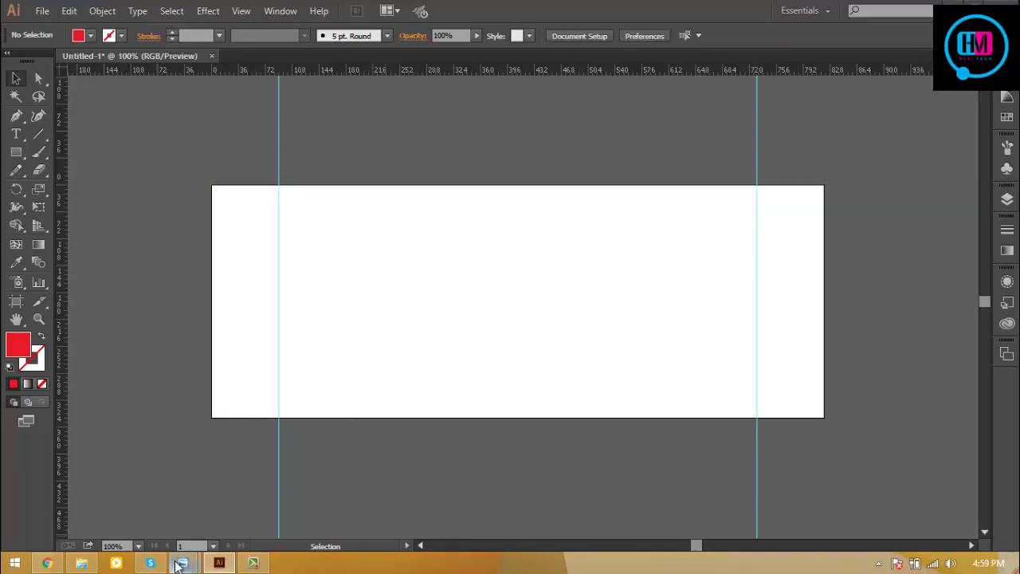
Drag the sample fitness cover jpg from the desktop to sit above the artboard, zoomed out.
click(181, 563)
click(739, 114)
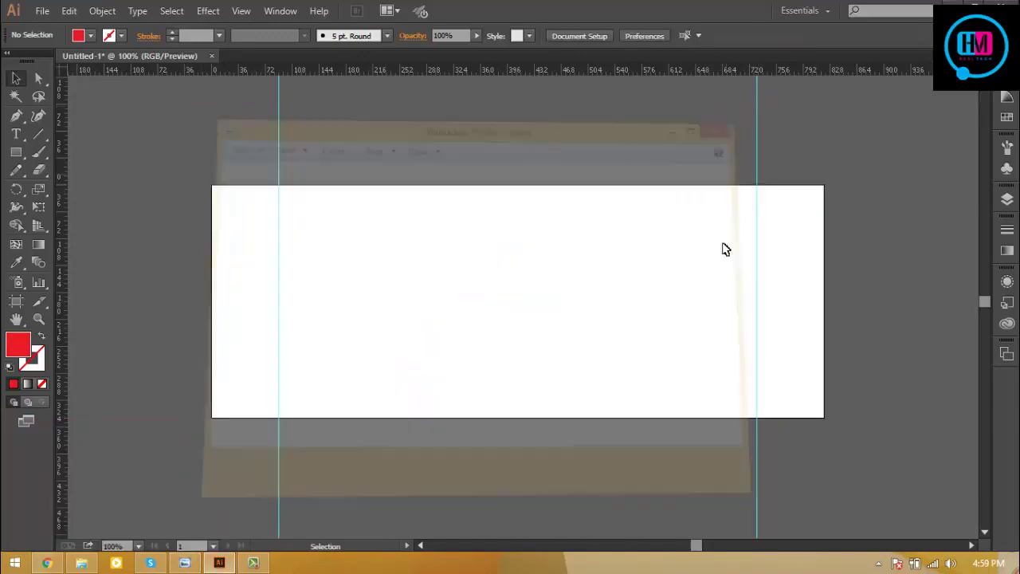
click(186, 563)
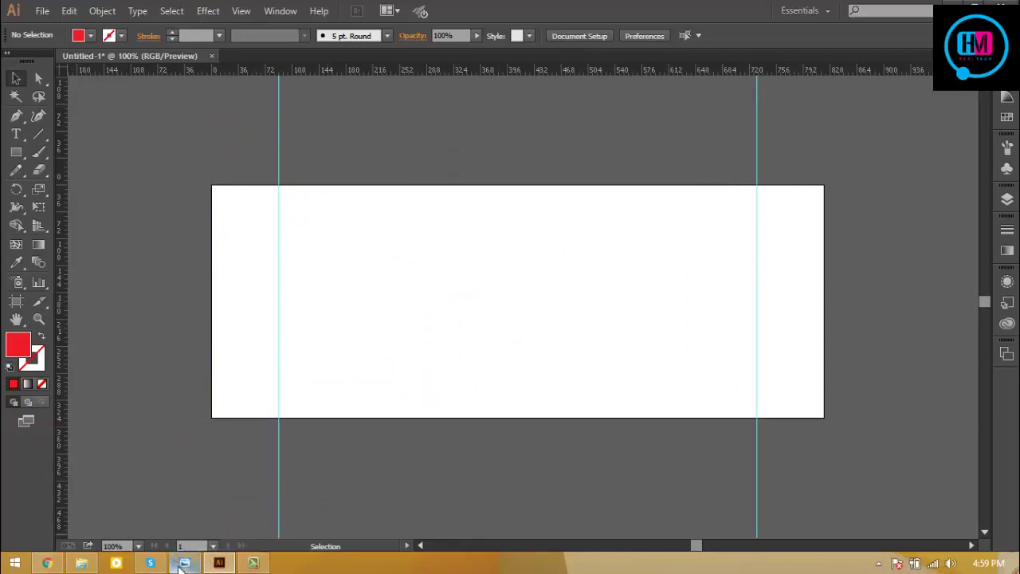
click(867, 170)
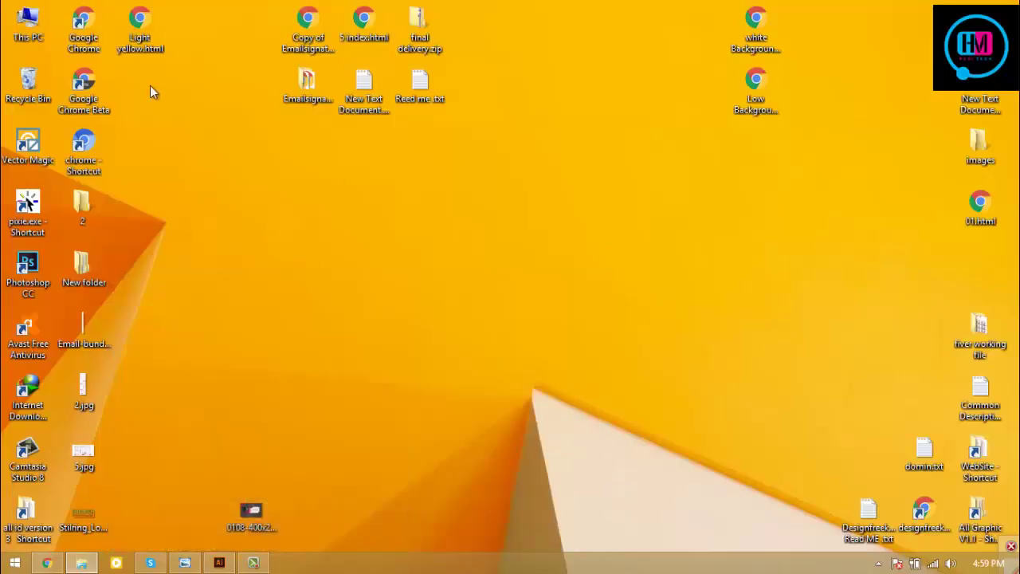
mouse_move(248, 515)
mouse_down()
mouse_move(226, 566)
mouse_move(419, 248)
mouse_up()
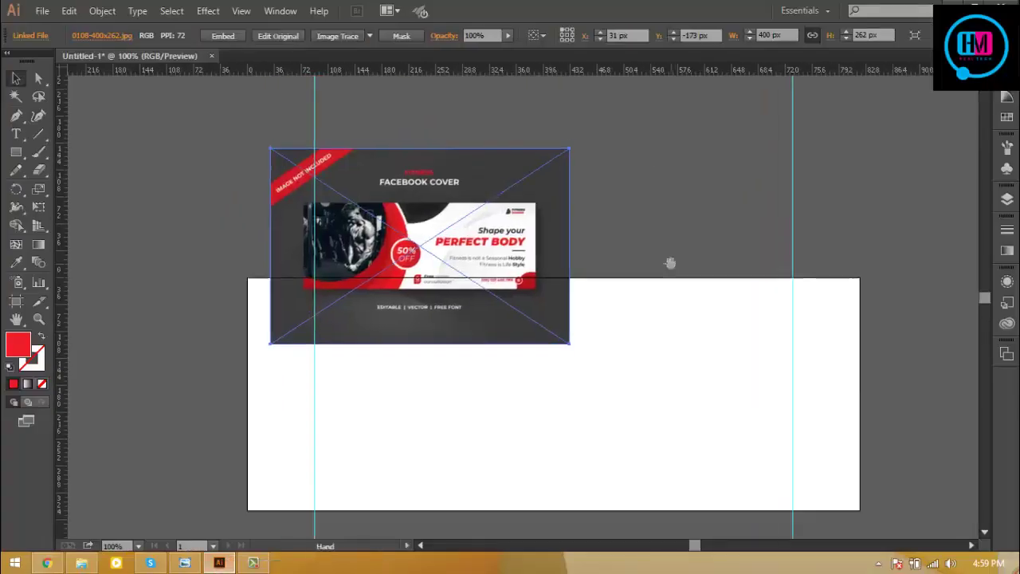
mouse_move(522, 269)
mouse_down()
mouse_move(638, 199)
mouse_move(633, 167)
mouse_up()
click(893, 231)
key(ctrl+minus)
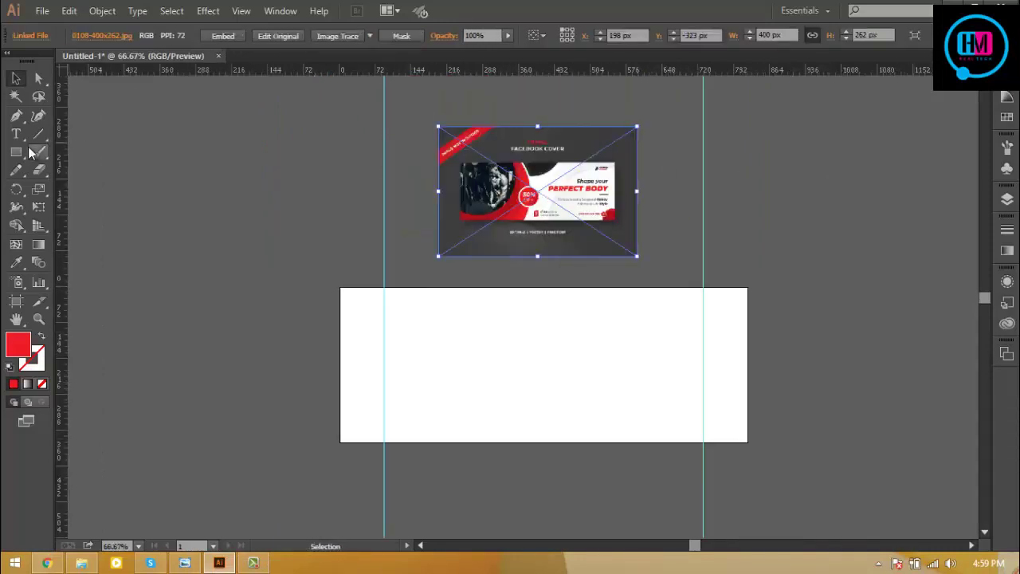
drag(32, 153, 80, 184)
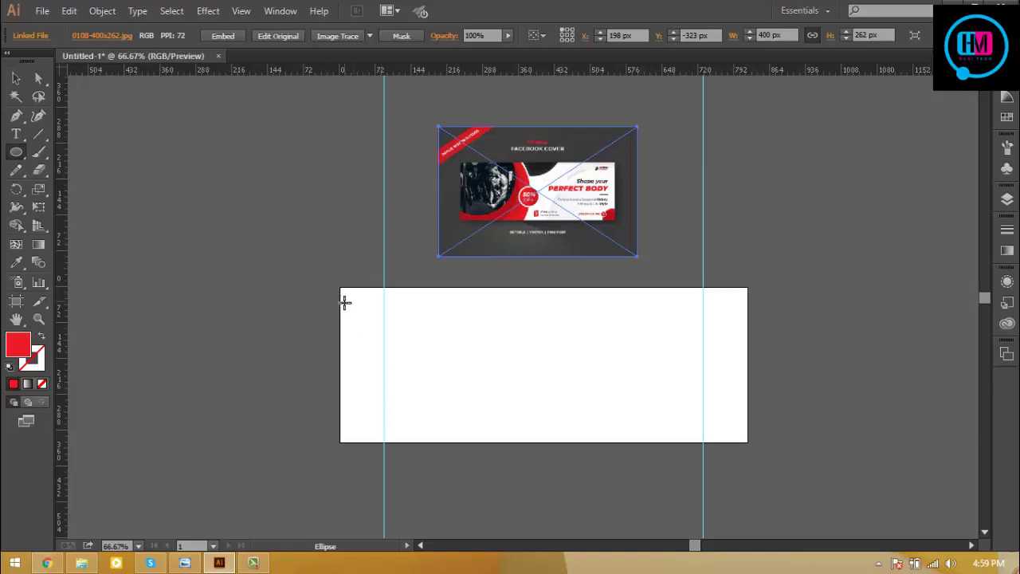
Draw a red circle straddling the artboard's left edge near the top.
drag(344, 302, 430, 432)
click(16, 78)
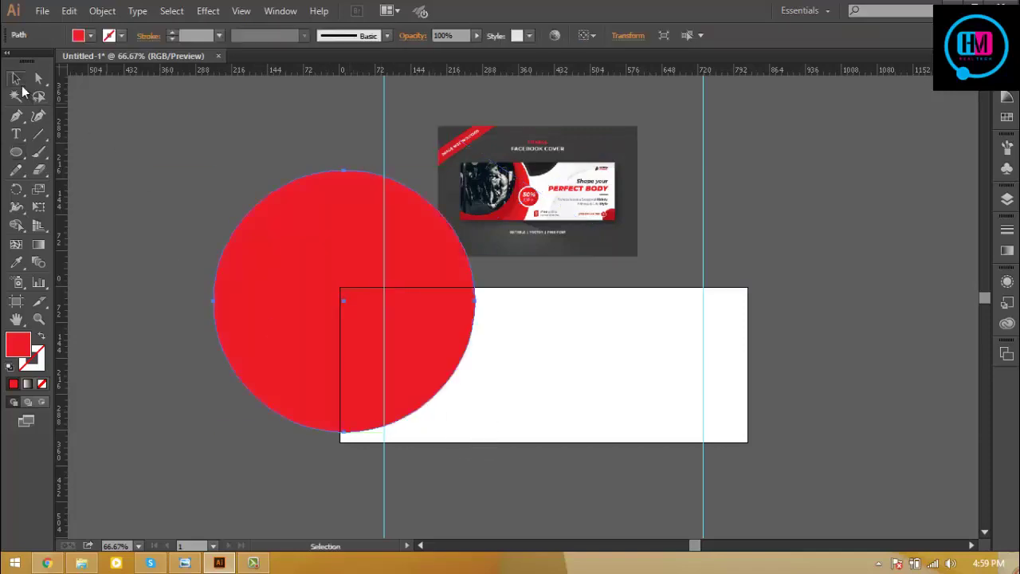
drag(429, 324, 424, 310)
click(220, 493)
click(312, 338)
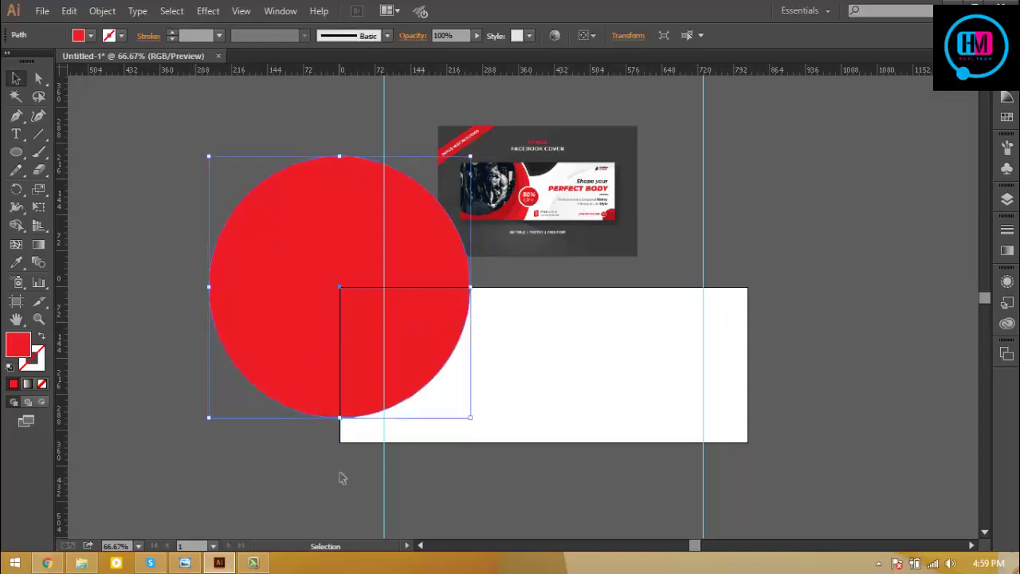
click(290, 474)
Cut the circle with Scissors at its top and bottom points and delete the left half.
click(262, 308)
drag(42, 171, 102, 184)
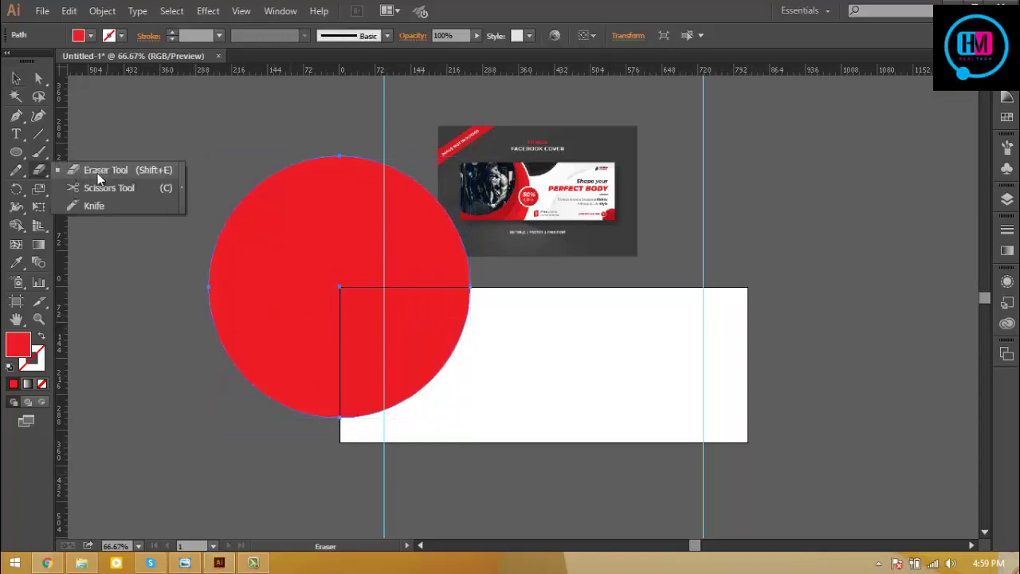
click(340, 155)
click(339, 415)
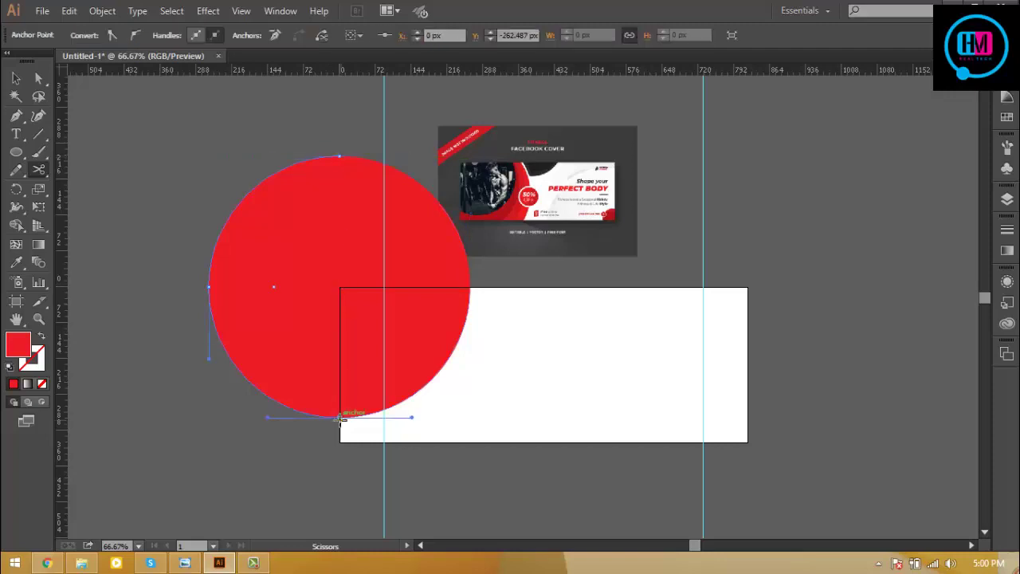
key(v)
click(257, 314)
key(Delete)
click(409, 316)
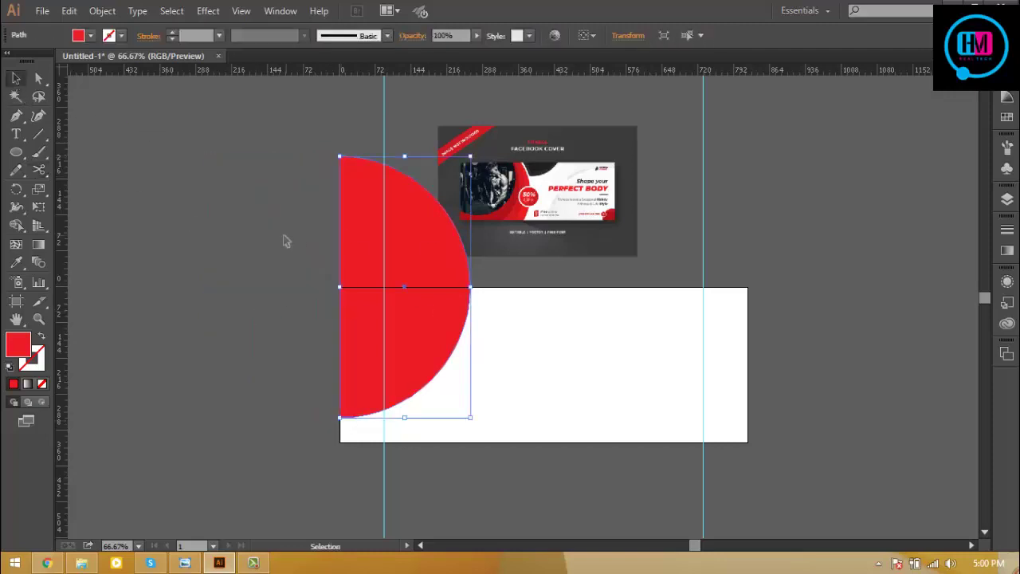
click(284, 240)
click(409, 323)
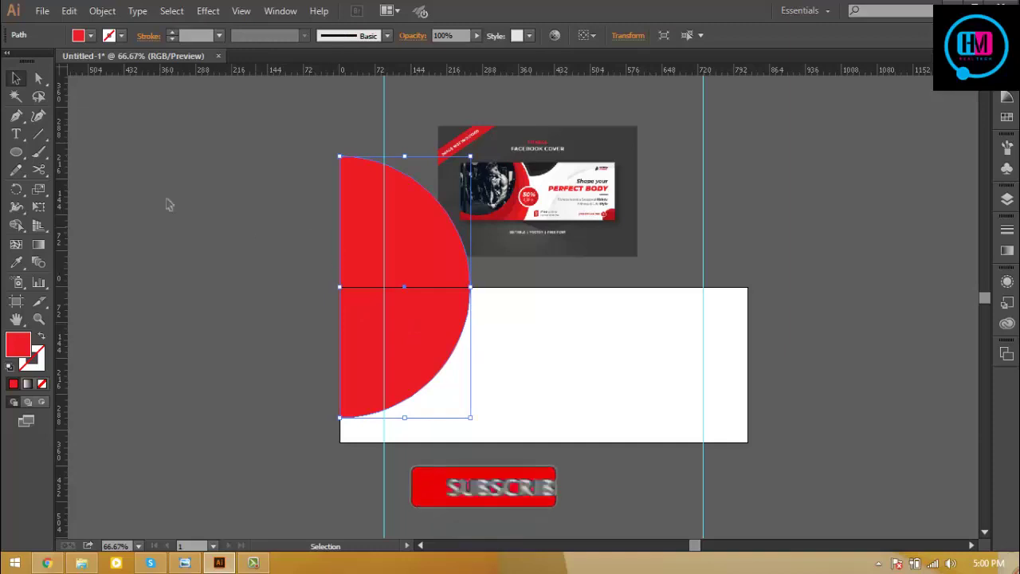
Trim the half circle's part above the artboard using a rectangle and Shape Builder.
click(14, 153)
drag(13, 156, 80, 156)
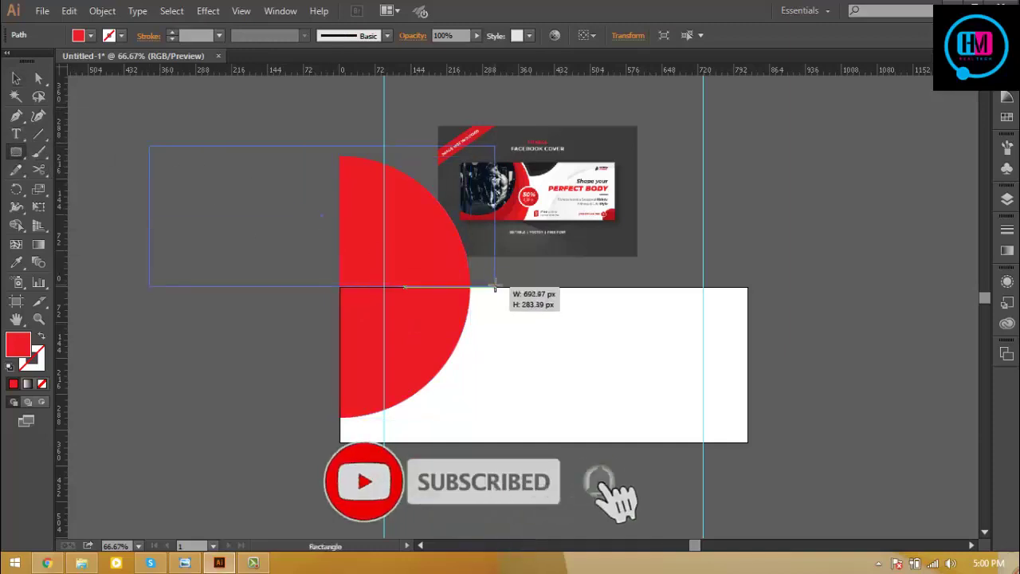
drag(149, 146, 495, 287)
key(shift+m)
drag(159, 199, 467, 234)
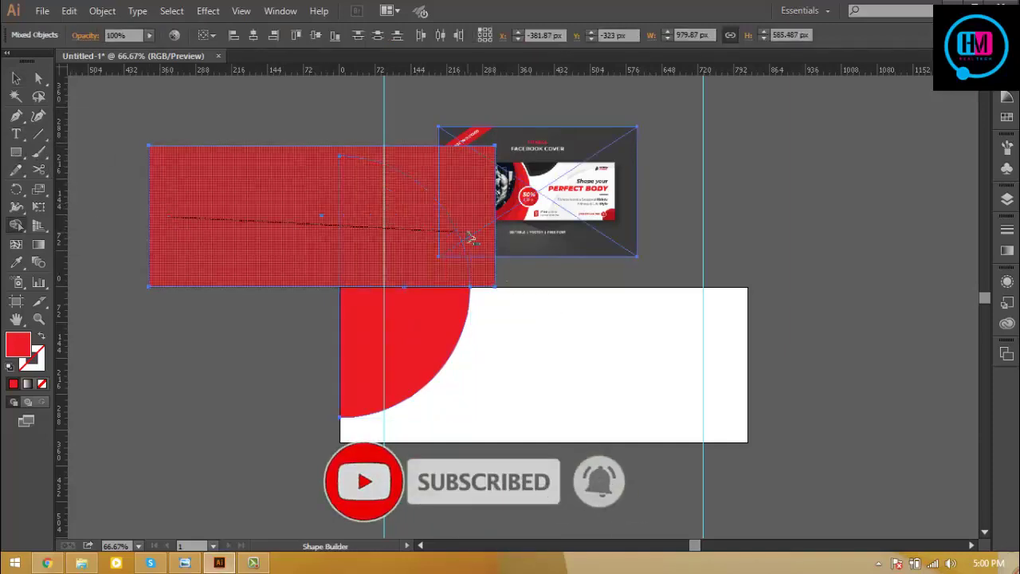
click(17, 76)
click(223, 232)
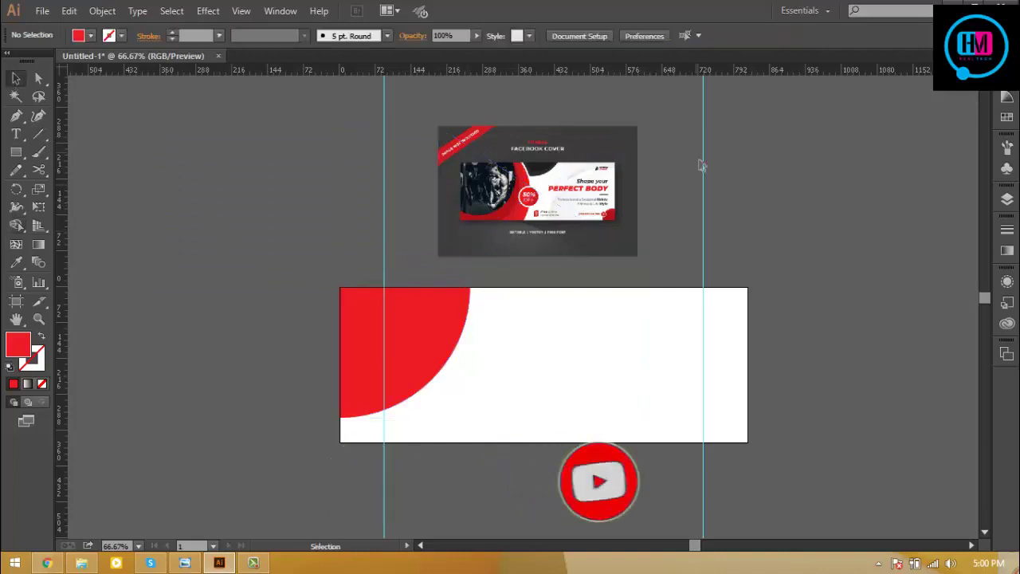
click(417, 311)
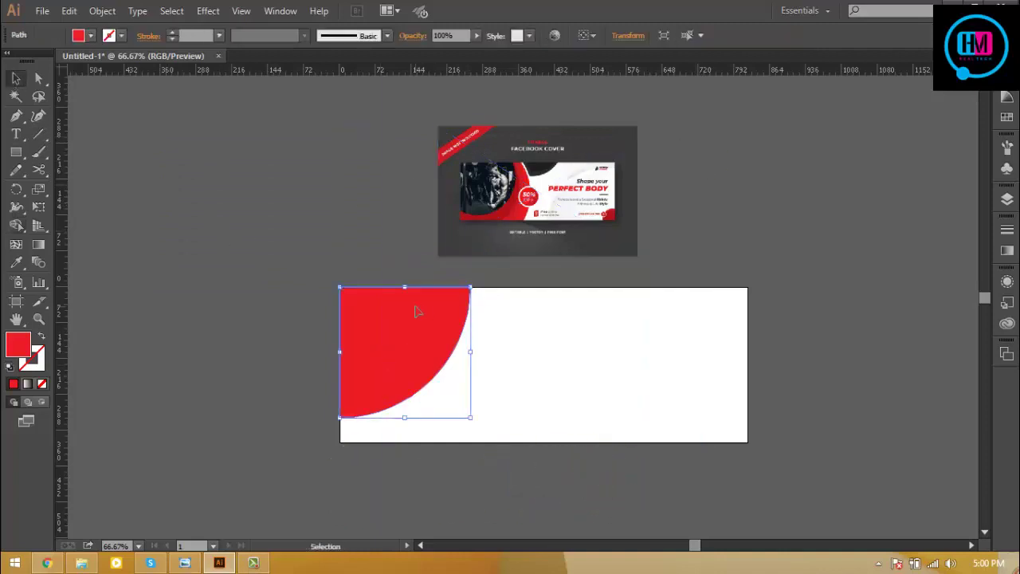
Duplicate the red quarter circle and enlarge the copy over the artboard corner.
click(42, 338)
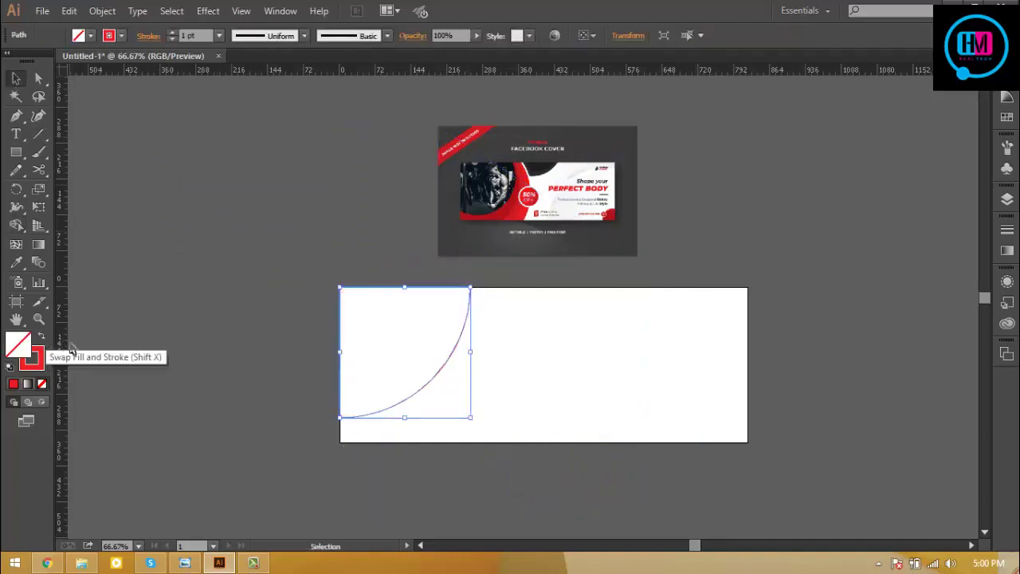
click(42, 338)
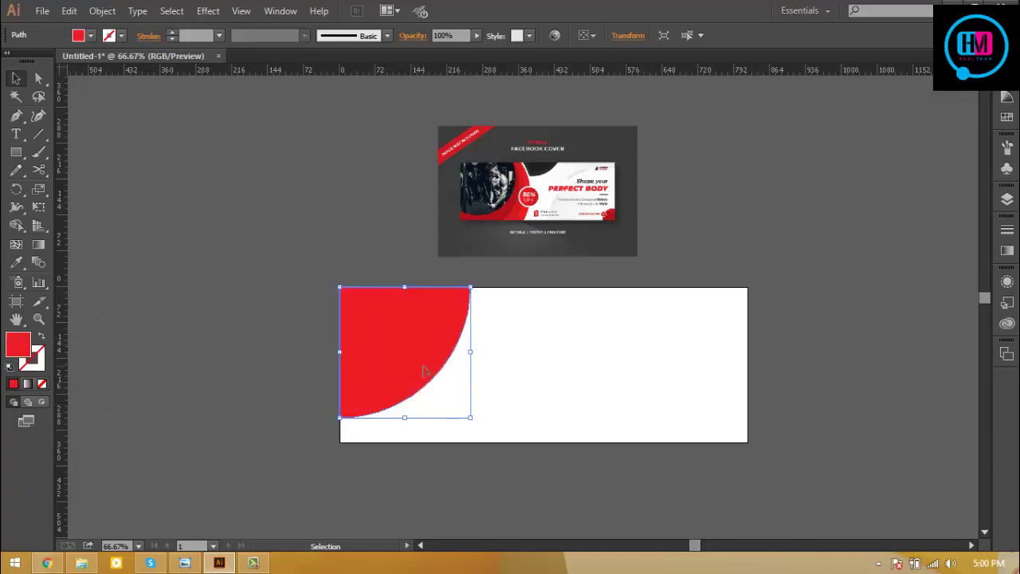
drag(423, 372, 455, 380)
click(90, 35)
click(38, 59)
click(356, 335)
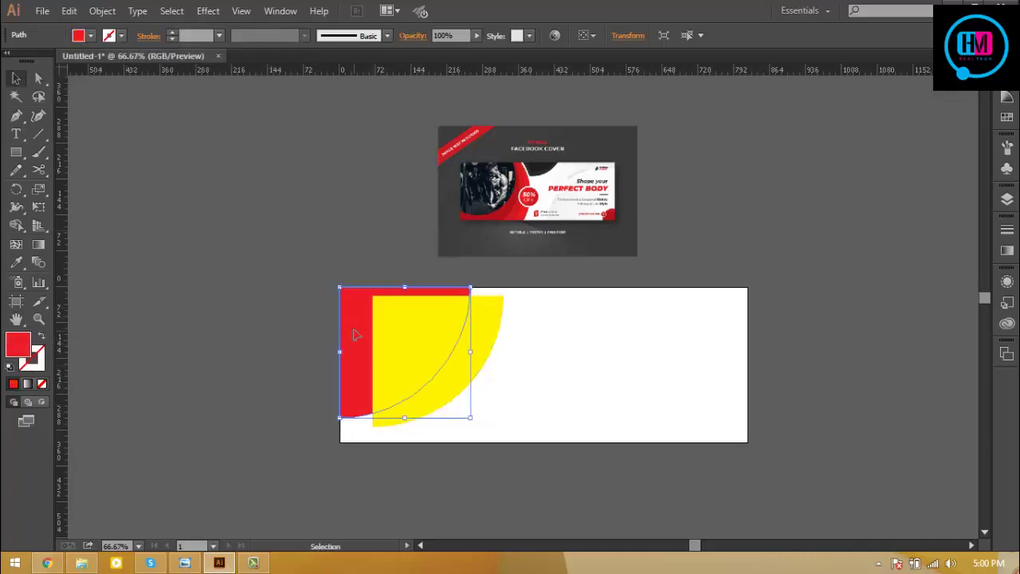
drag(478, 369, 446, 363)
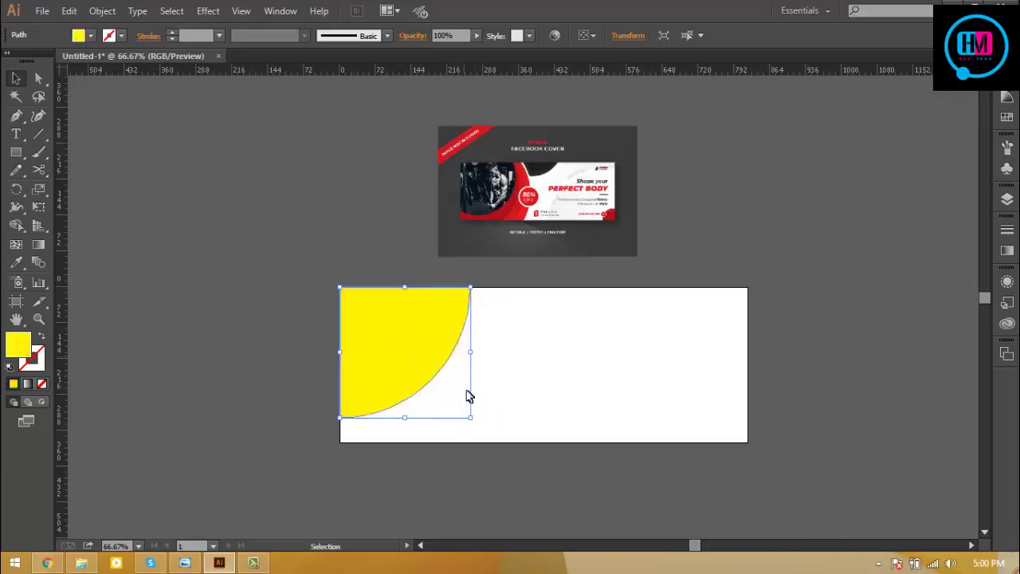
drag(471, 417, 495, 444)
Fill the enlarged copy green and send it behind the red quarter circle.
click(78, 35)
click(80, 74)
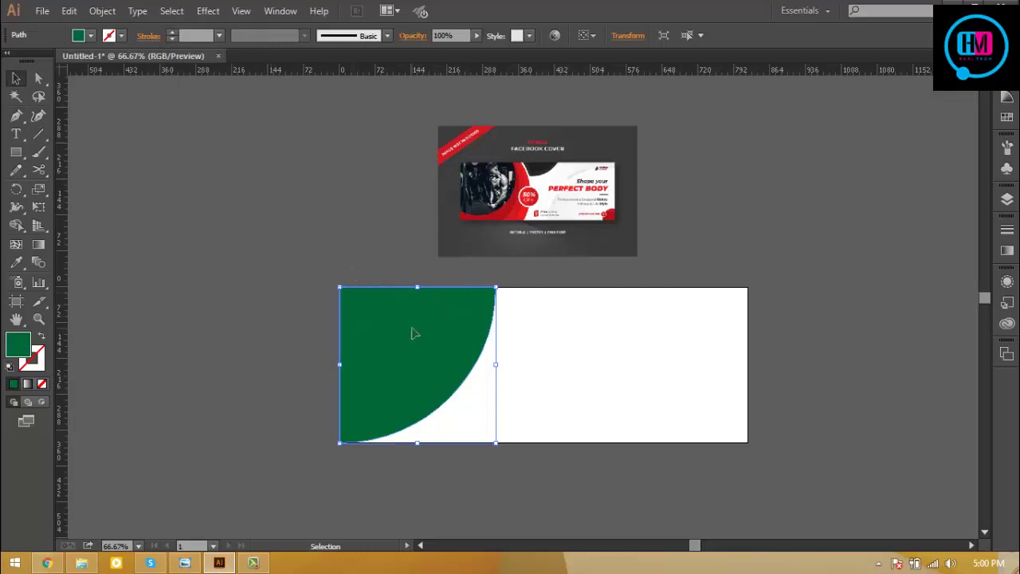
key(ctrl+bracketleft)
click(533, 343)
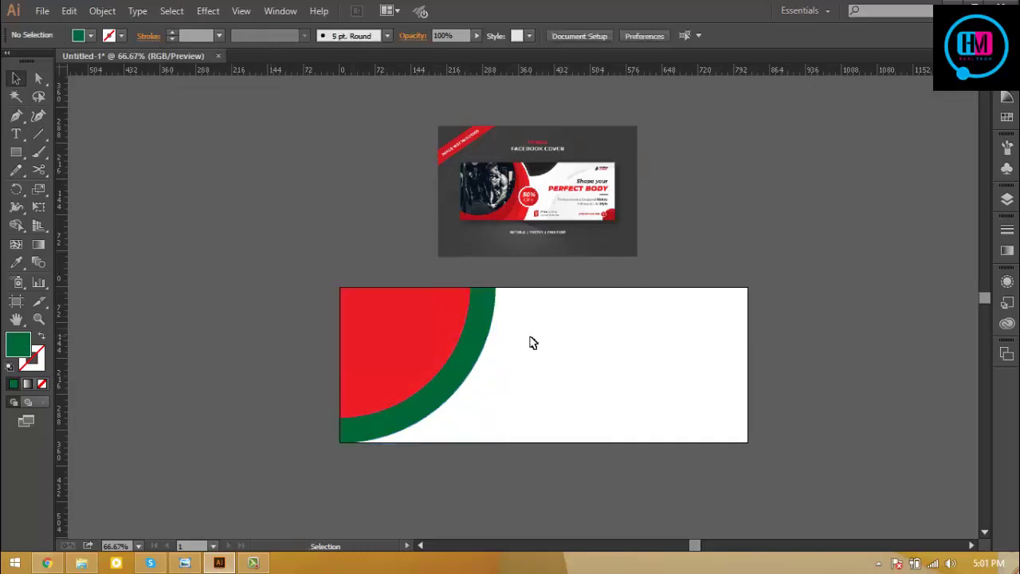
key(ctrl+plus)
click(450, 319)
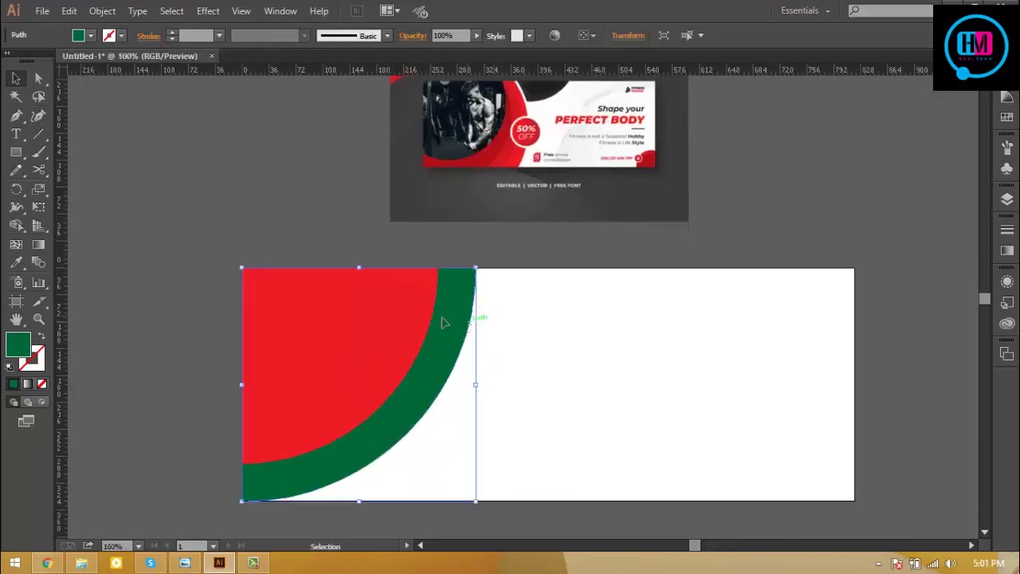
Narrow the green band by nudging its top anchor left, then duplicate it slightly right.
key(a)
click(481, 296)
drag(475, 285, 475, 274)
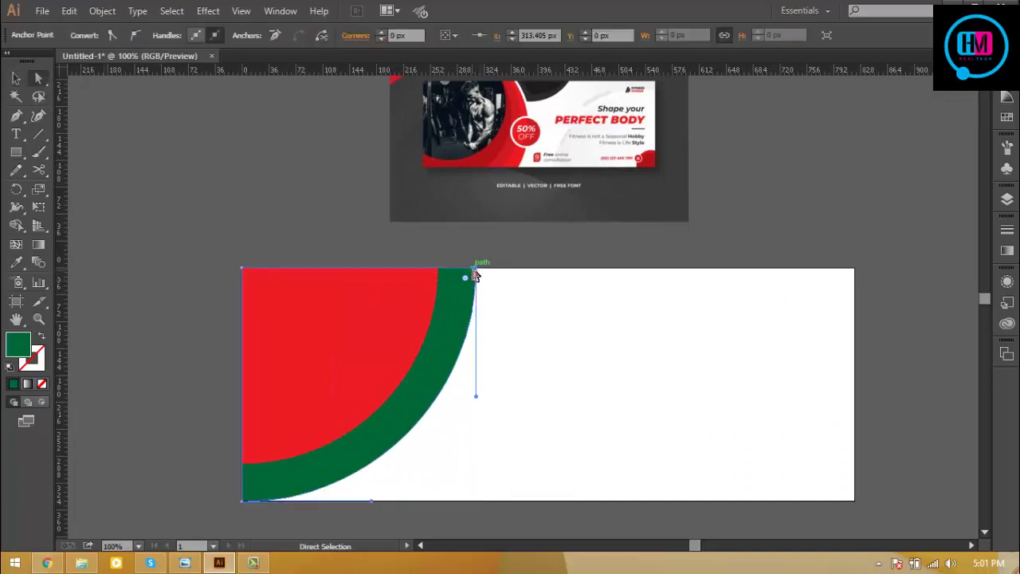
key(Left)
key(Left)
key(Left)
key(Left)
key(Left)
key(Left)
key(Left)
key(Left)
key(Left)
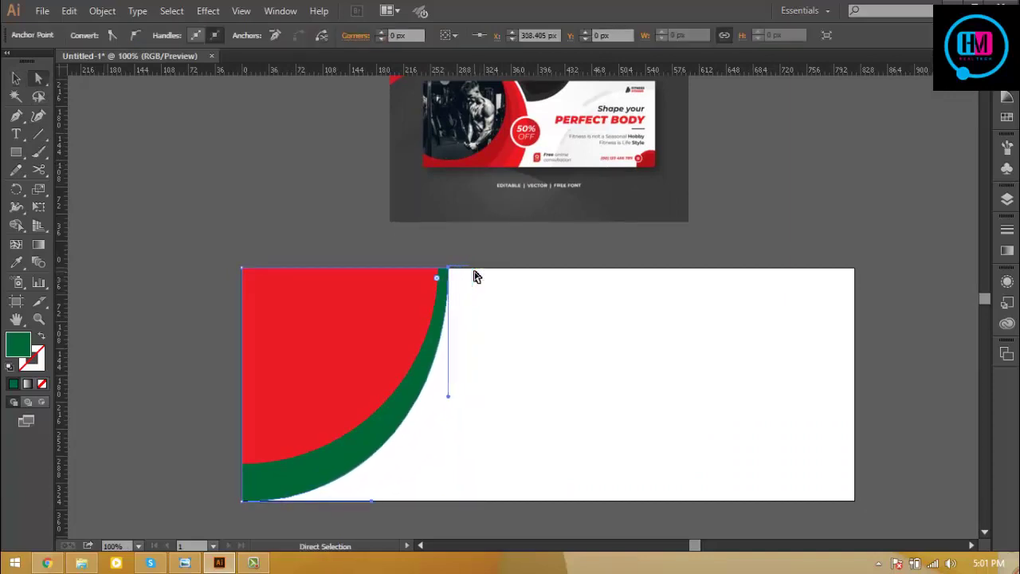
key(Left)
key(Left)
key(Left)
key(Left)
key(Left)
key(Left)
key(Left)
key(Left)
key(Left)
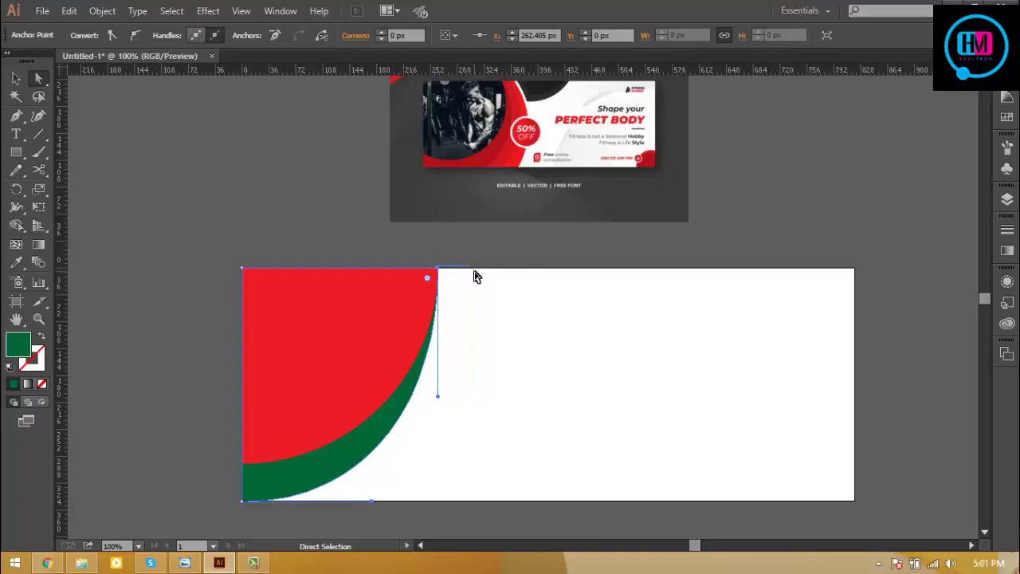
click(15, 77)
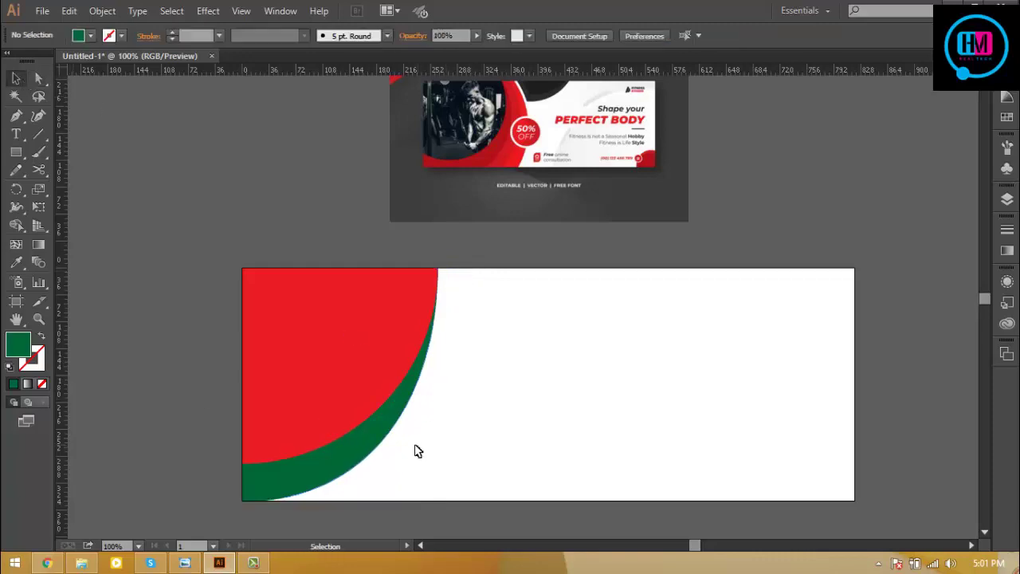
mouse_move(375, 436)
mouse_down()
mouse_move(409, 444)
mouse_move(391, 415)
mouse_up()
Fill the copied arc light blue, send it behind the green arc, and shift it wider.
click(90, 35)
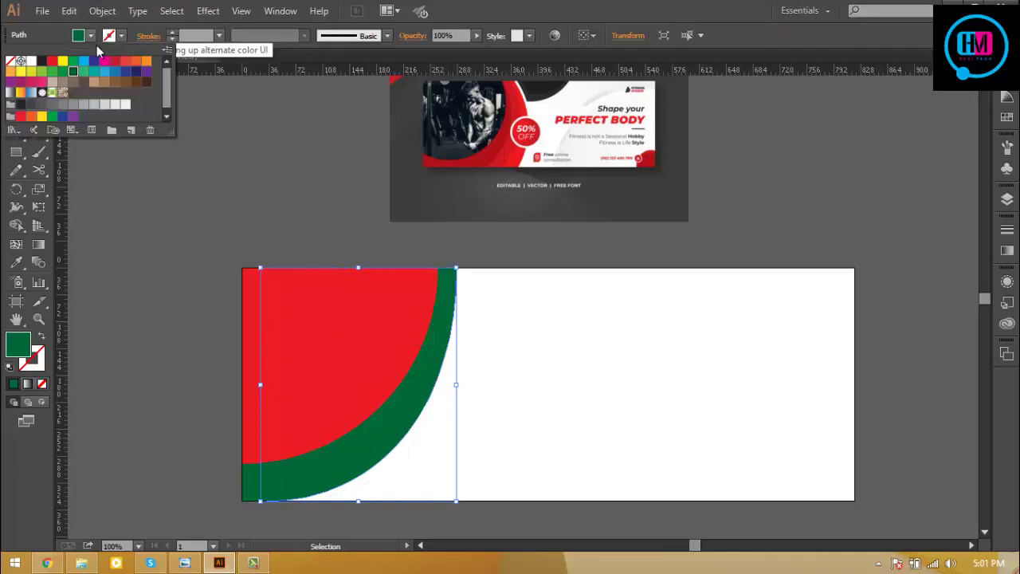
click(105, 73)
key(ctrl+bracketleft)
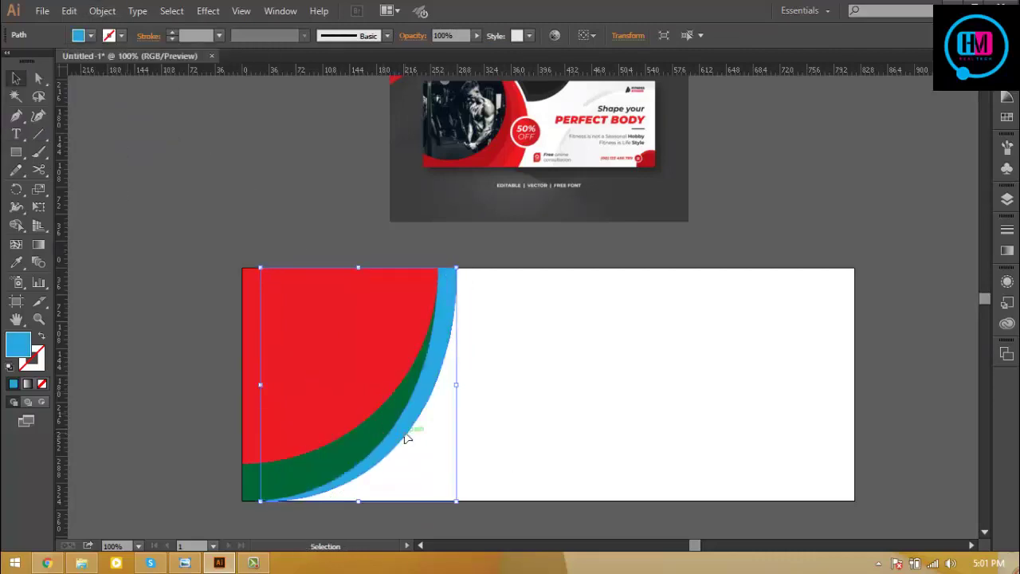
drag(407, 438, 422, 438)
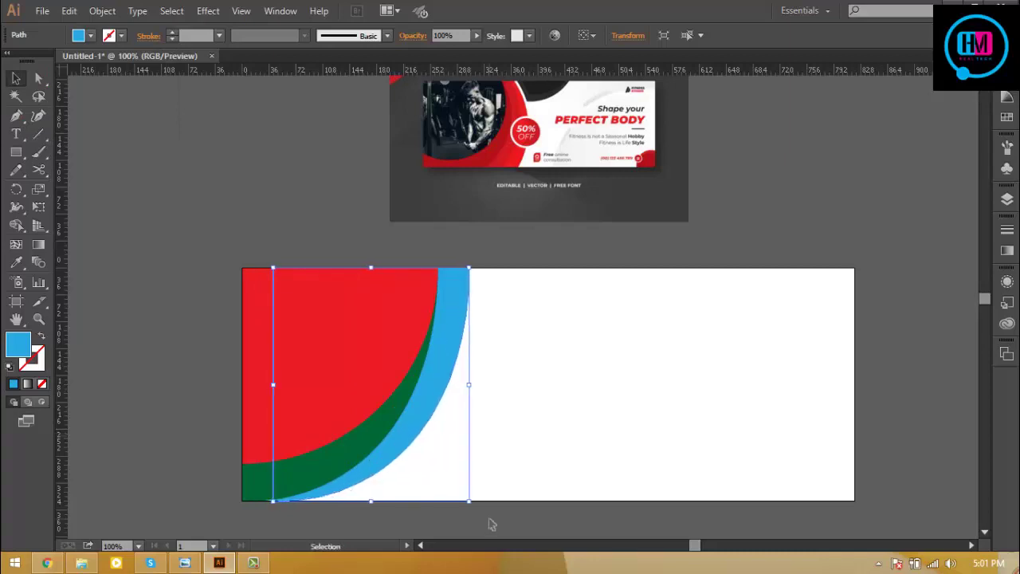
Nudge the blue band's top-right anchor with the arrow keys to set its width.
click(35, 80)
click(415, 250)
click(472, 268)
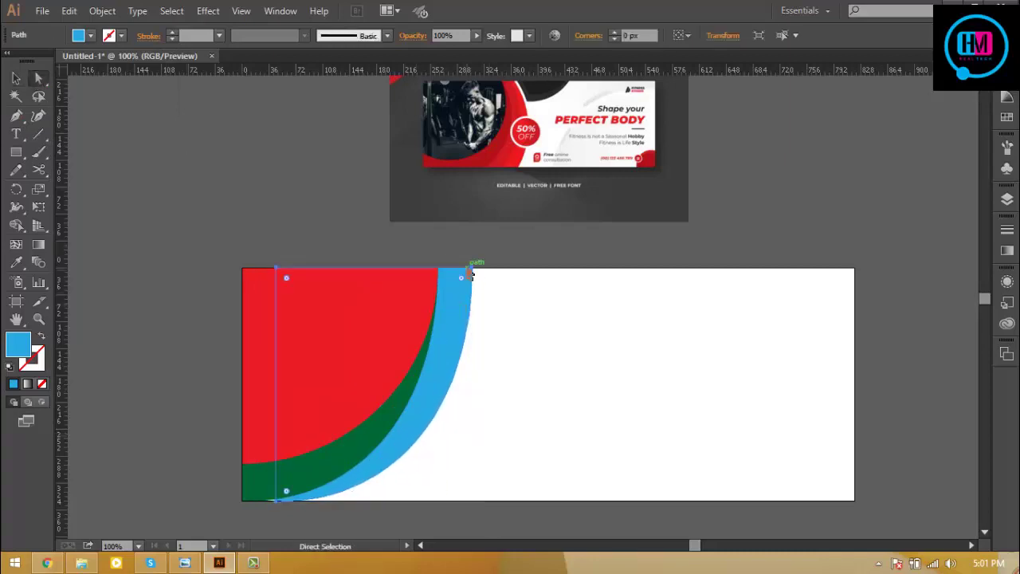
key(ctrl+equal)
key(Left)
key(Left)
key(Left)
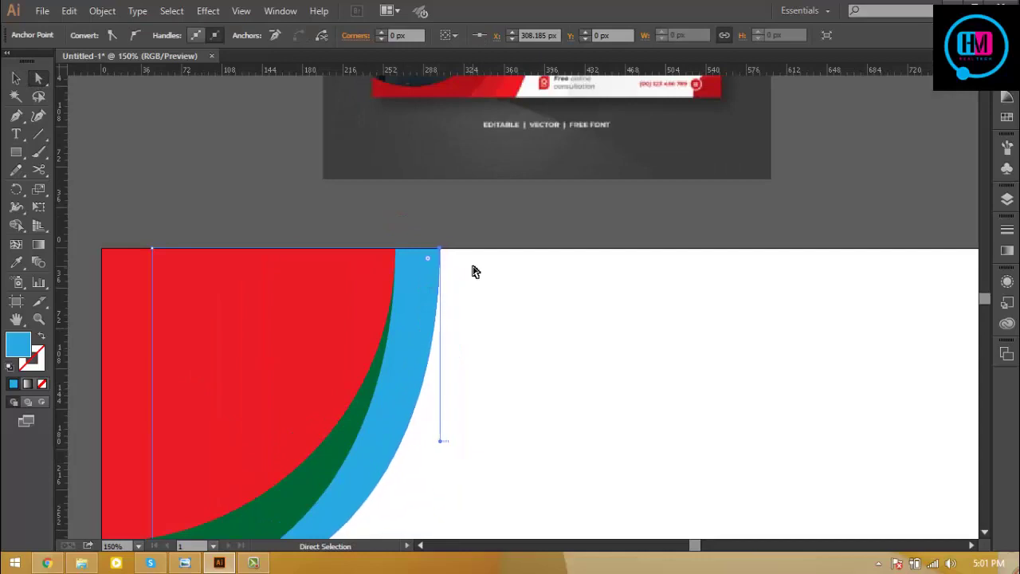
key(Left)
key(Left)
key(Left)
key(Left)
key(Left)
key(Left)
key(Left)
key(Left)
key(Left)
key(Left)
key(Left)
key(Left)
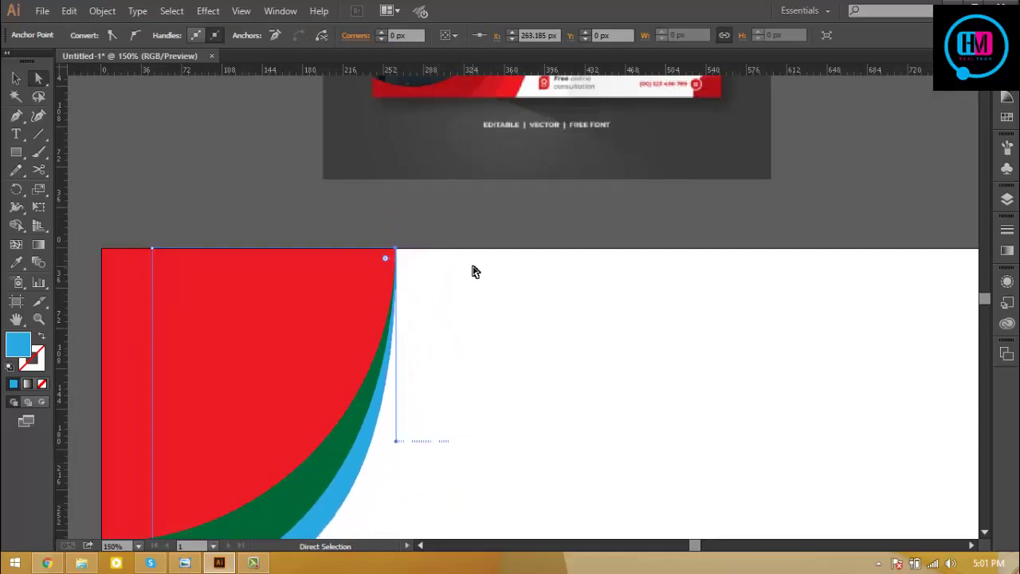
key(ctrl+minus)
key(ctrl+minus)
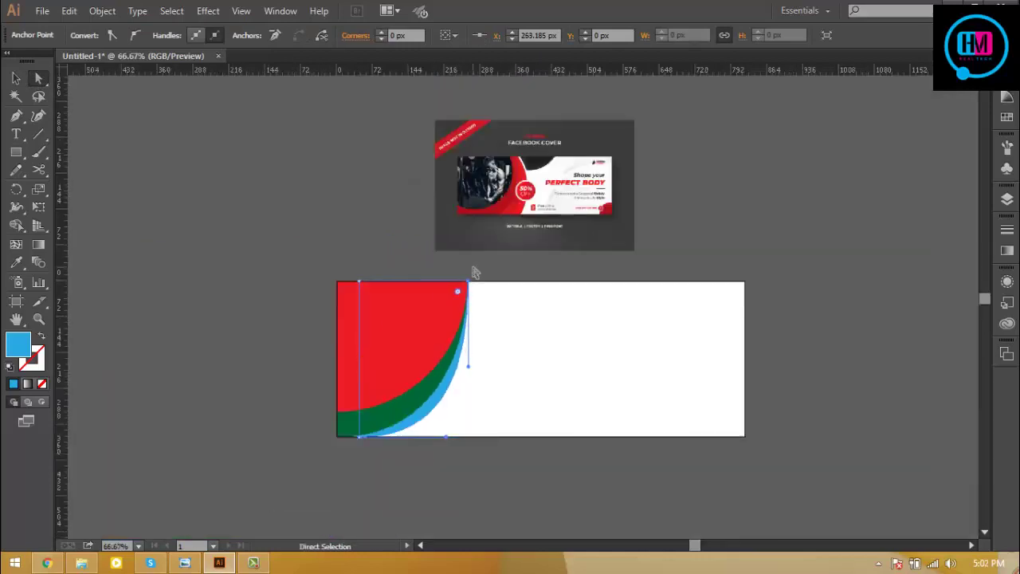
key(Right)
key(Right)
key(Right)
key(Right)
key(Right)
key(Right)
key(Right)
key(Right)
key(Right)
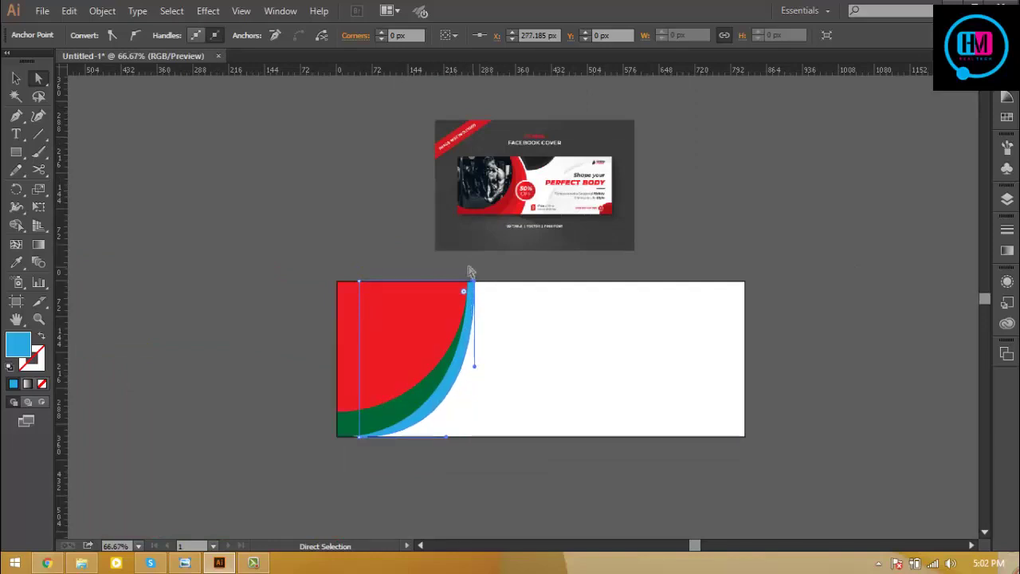
Pull the blue band's bottom anchor down-left past the artboard and reshape its lower curve.
key(ctrl+plus)
key(ctrl+plus)
scroll(458, 295, down, 5)
scroll(459, 295, left, 2)
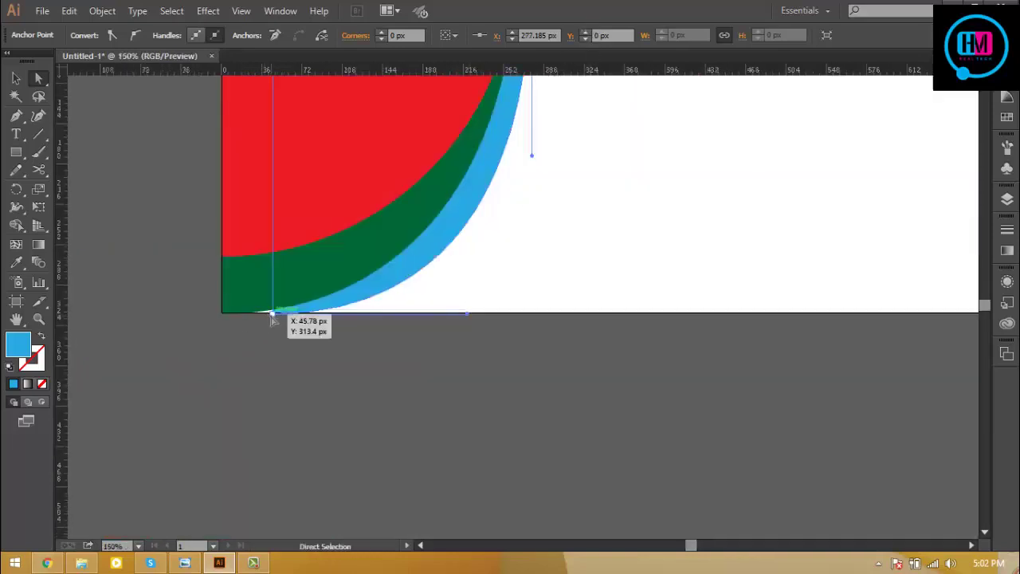
drag(272, 315, 247, 341)
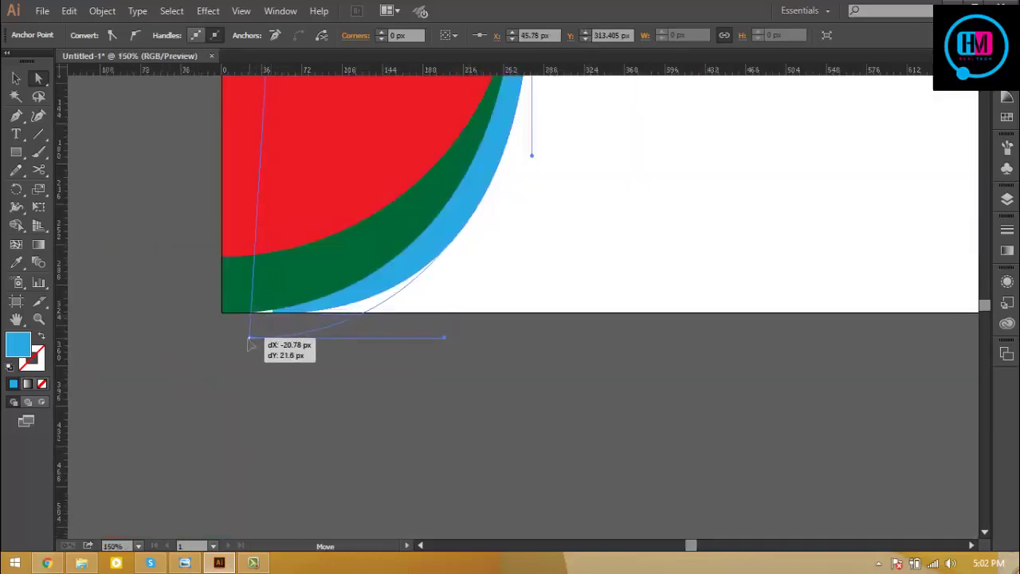
key(ctrl+minus)
key(ctrl+minus)
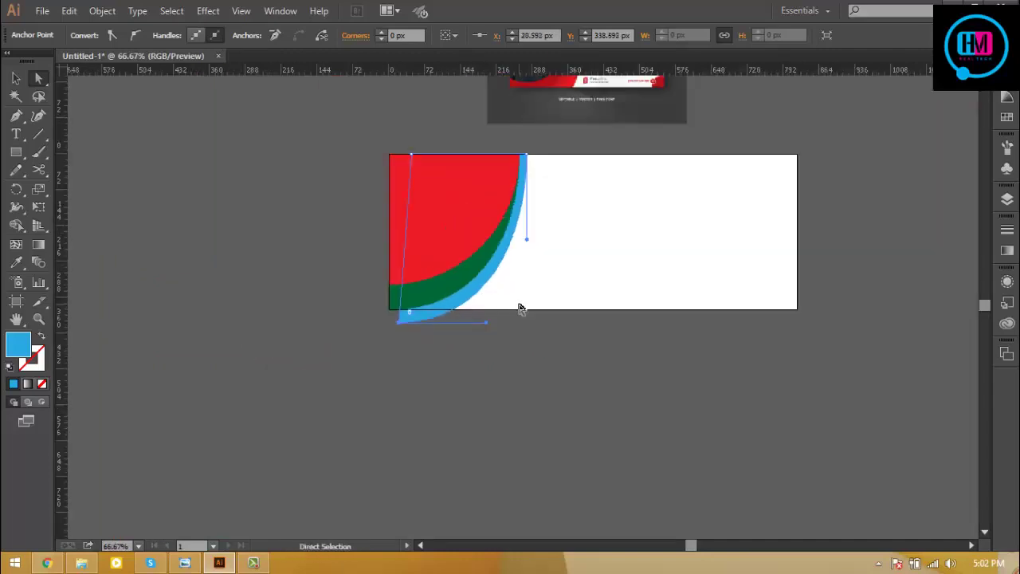
drag(528, 240, 527, 249)
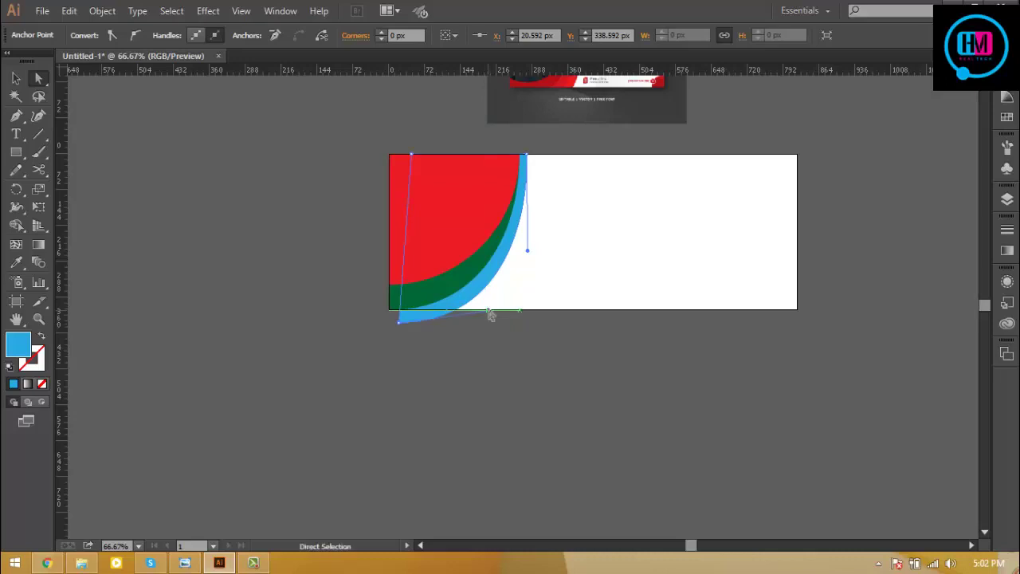
drag(485, 320, 511, 280)
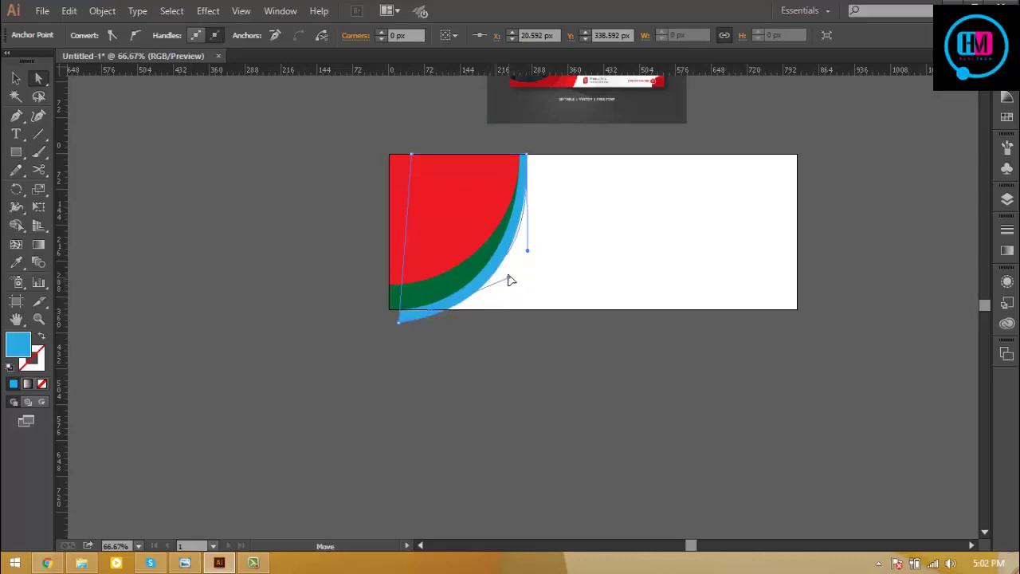
Reselect the blue curved path and nudge it slightly left.
key(ctrl+plus)
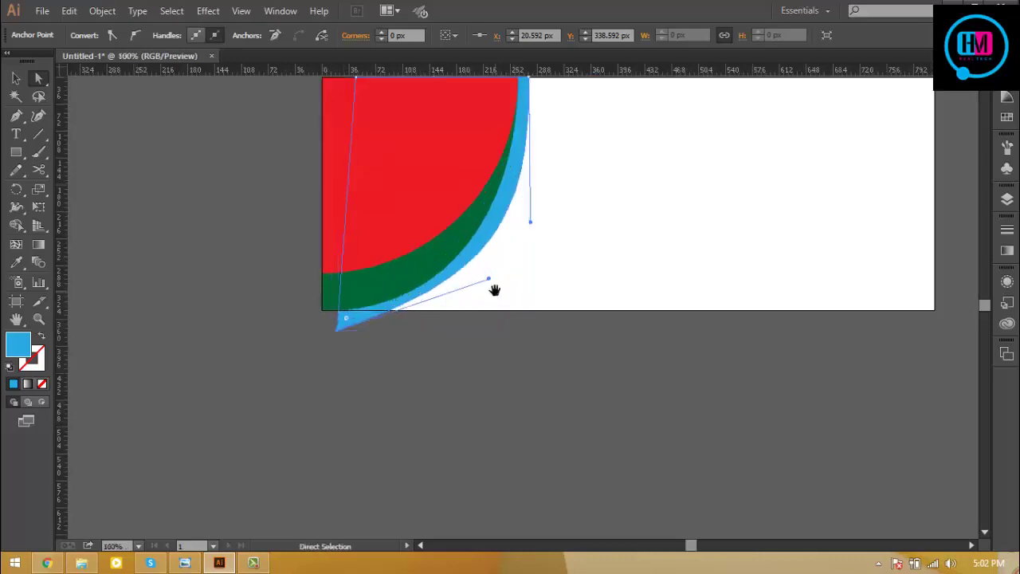
scroll(447, 319, up, 2)
key(v)
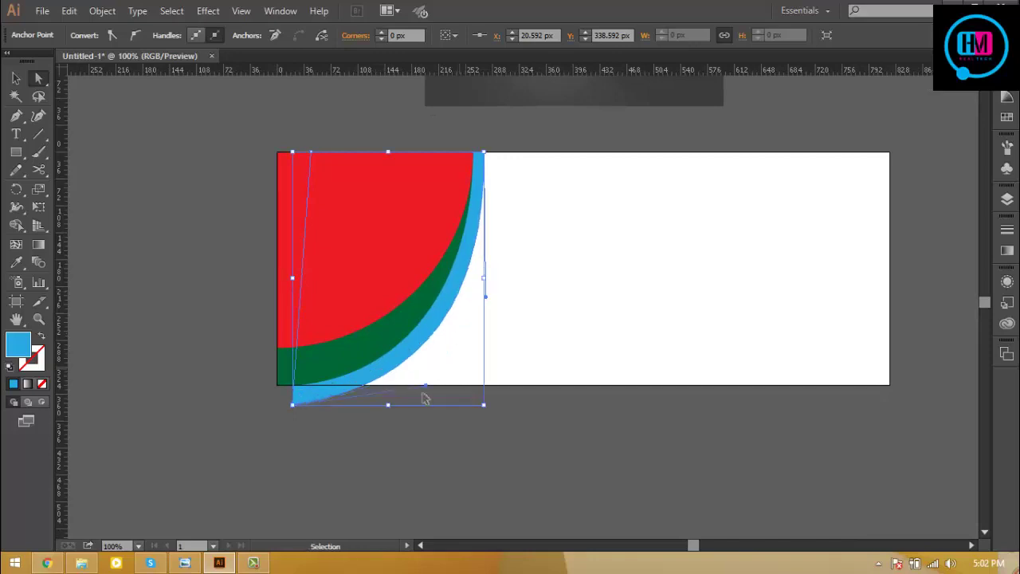
key(a)
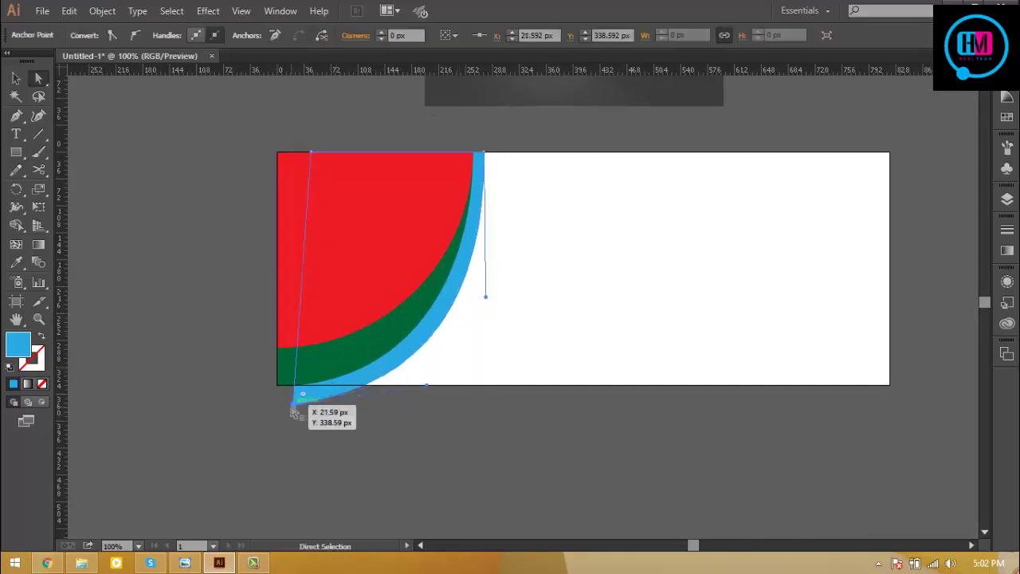
click(329, 405)
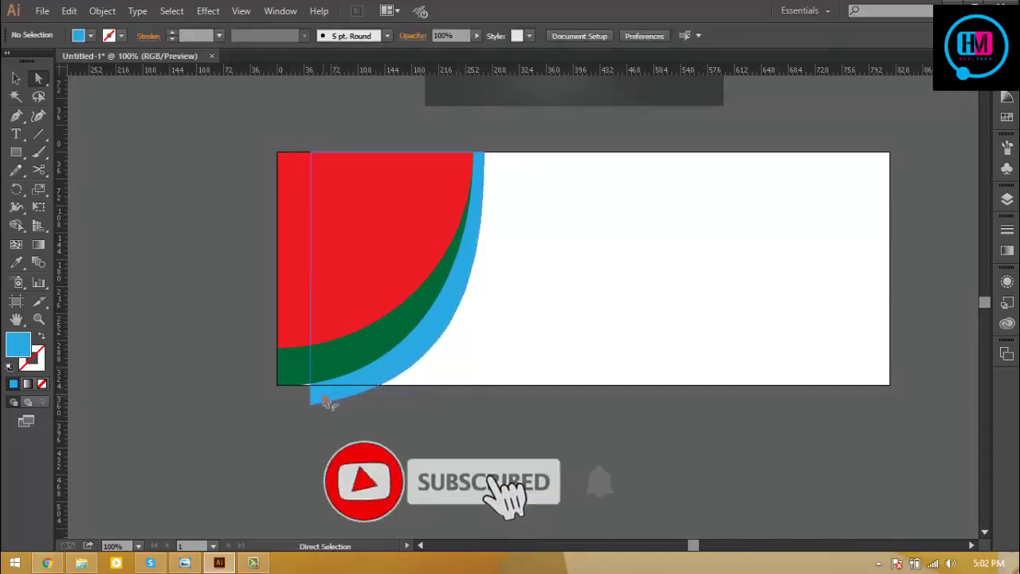
click(437, 329)
key(Left)
key(Left)
key(Left)
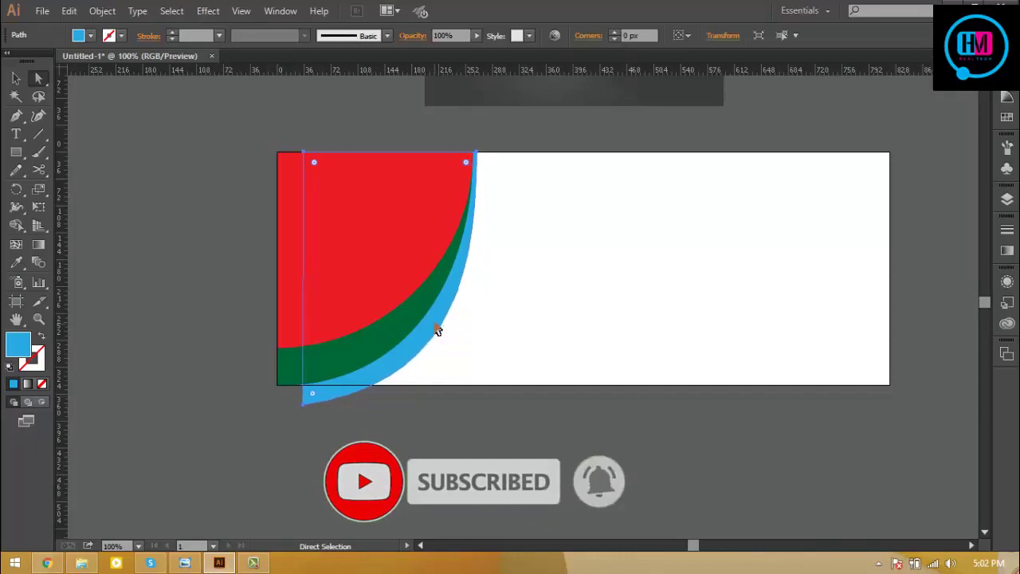
key(Left)
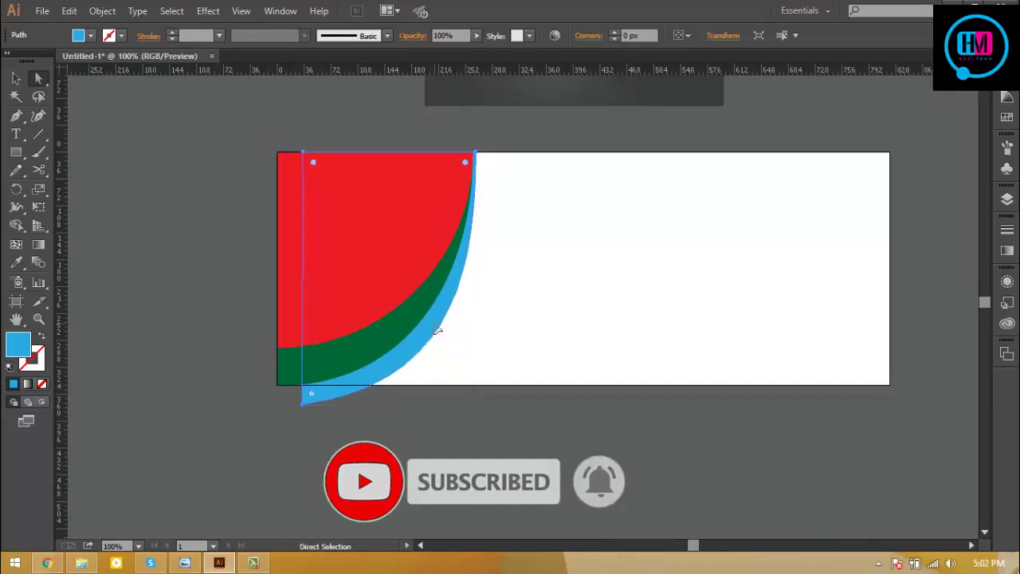
Nudge the blue path's top anchor right to widen the band, then copy the band rightward.
key(ctrl+plus)
scroll(567, 369, up, 2)
click(567, 369)
click(464, 149)
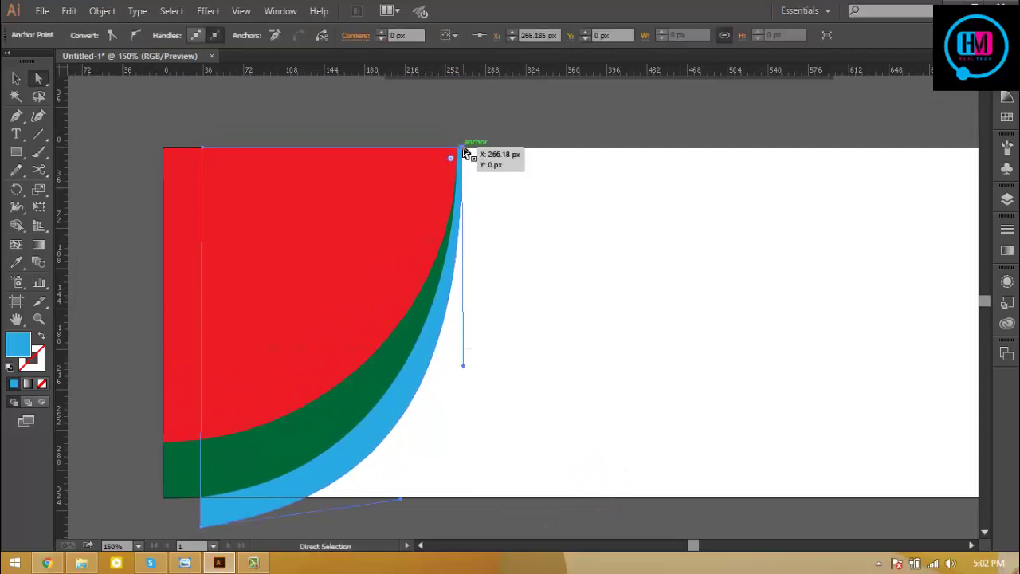
key(Right)
key(Right)
key(Right)
key(Right)
key(Right)
key(Right)
key(Right)
key(Right)
key(Right)
key(Right)
key(Right)
key(Right)
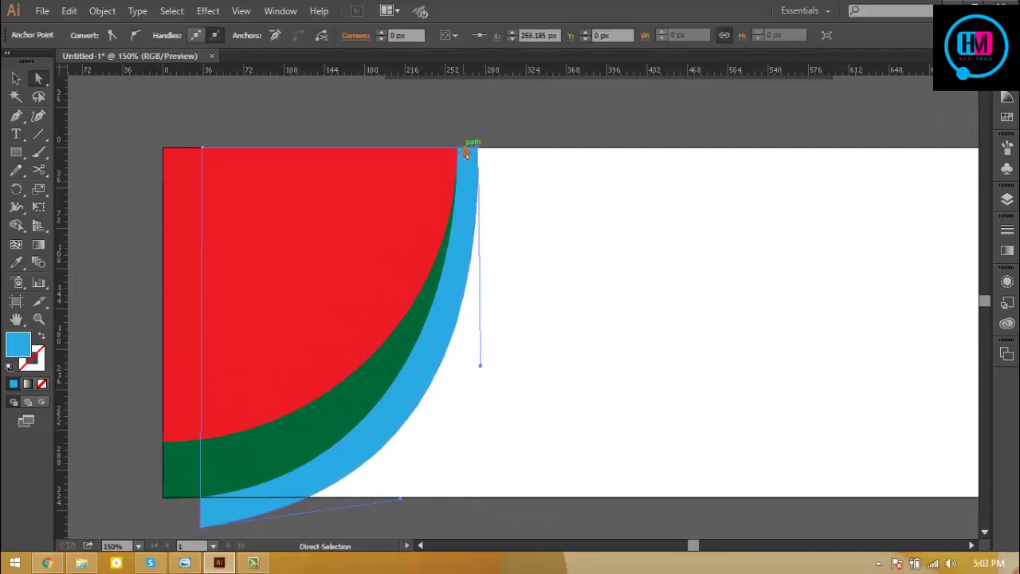
key(Right)
key(Right)
key(Right)
drag(463, 325, 483, 330)
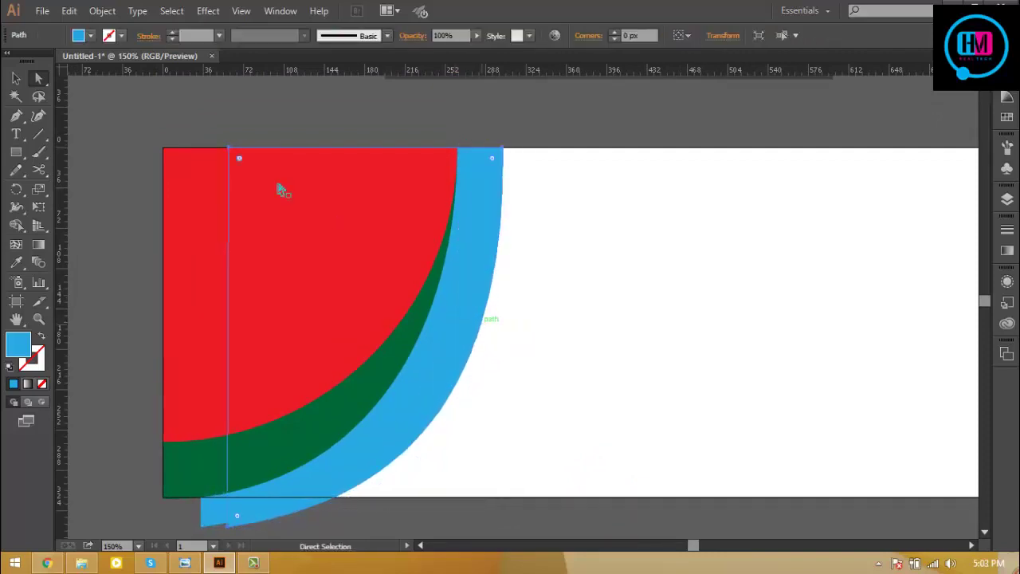
Fill the new copy red-orange and send it behind the blue band.
click(91, 35)
click(104, 60)
key(Right)
key(Right)
key(Right)
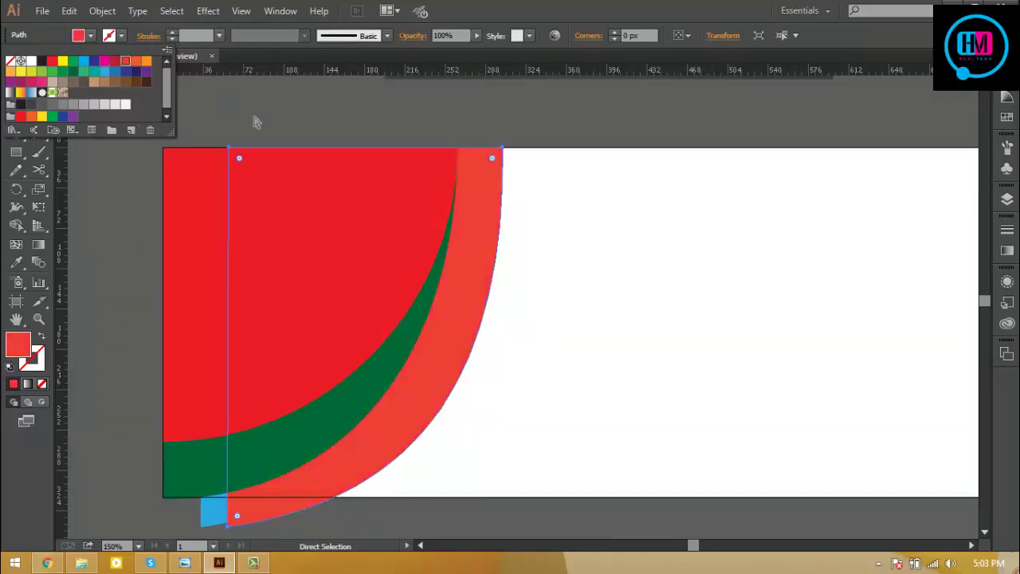
key(v)
key(ctrl+bracketleft)
key(a)
Rotate the red band counter-clockwise with the bounding box.
click(653, 177)
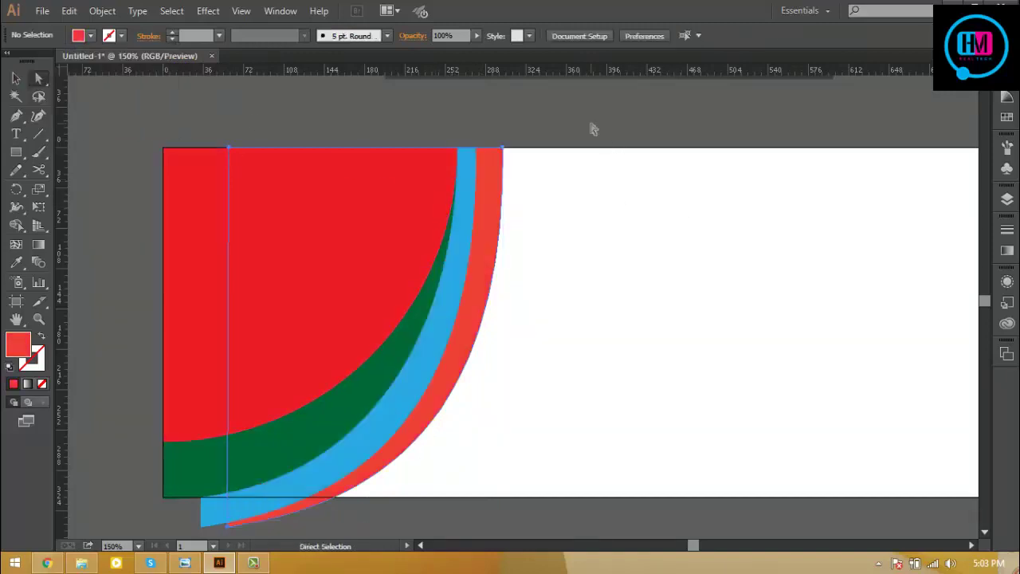
click(503, 148)
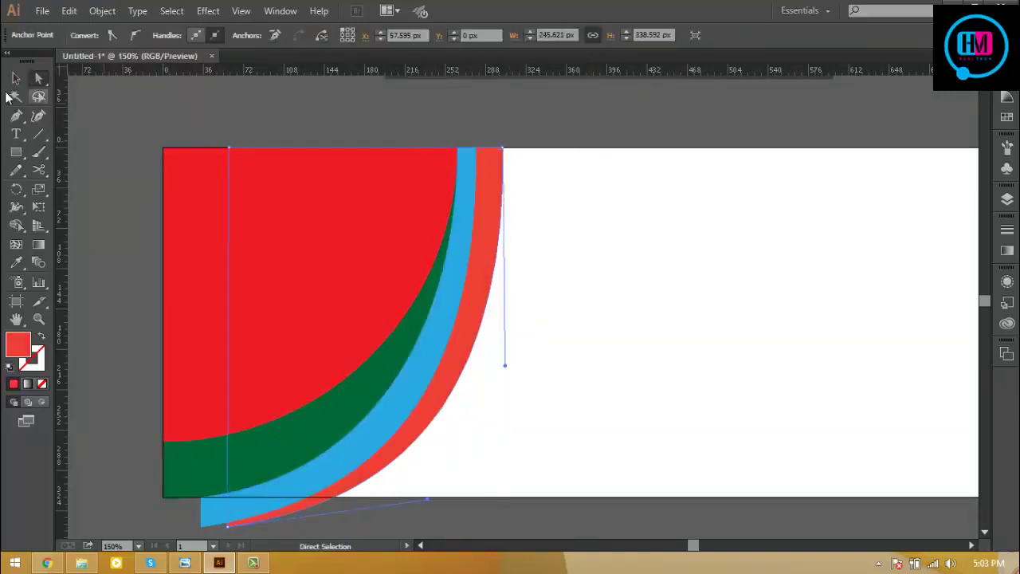
key(v)
drag(515, 164, 492, 126)
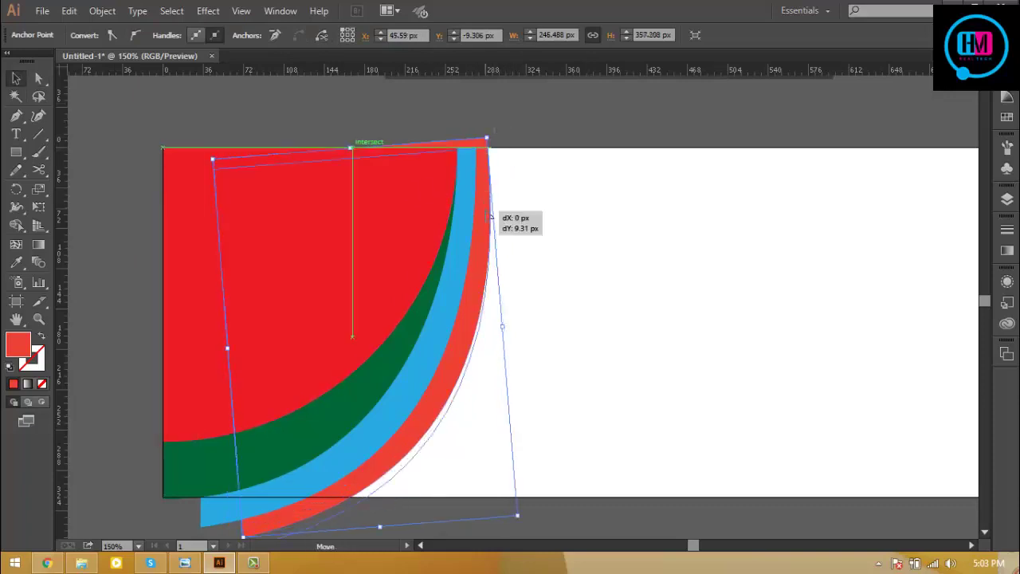
drag(482, 200, 505, 209)
Rotate the blue band slightly clockwise and nudge the red band left.
click(579, 173)
mouse_move(670, 330)
mouse_down()
mouse_move(671, 284)
mouse_move(675, 308)
mouse_up()
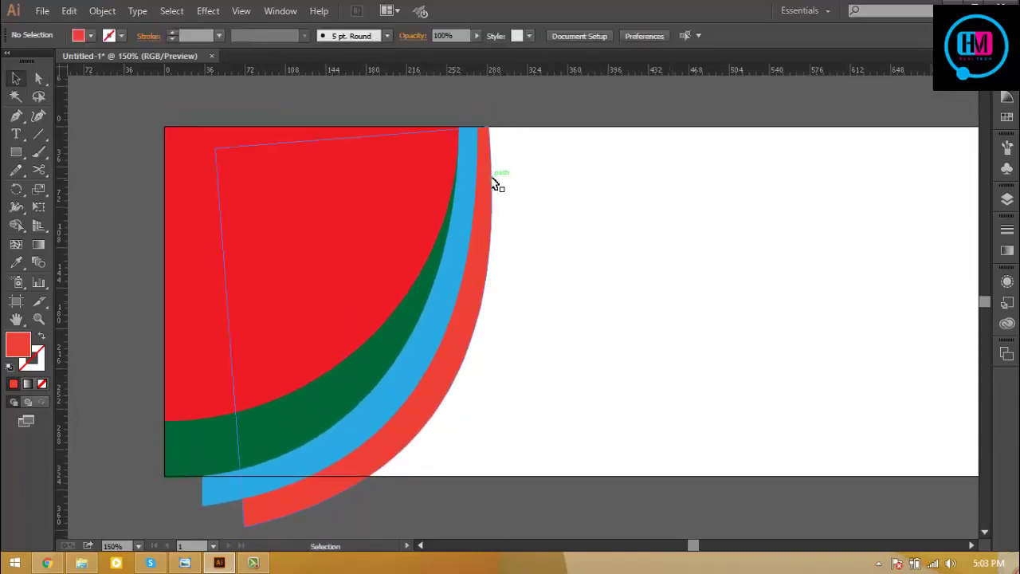
click(477, 163)
drag(478, 159, 484, 148)
click(497, 147)
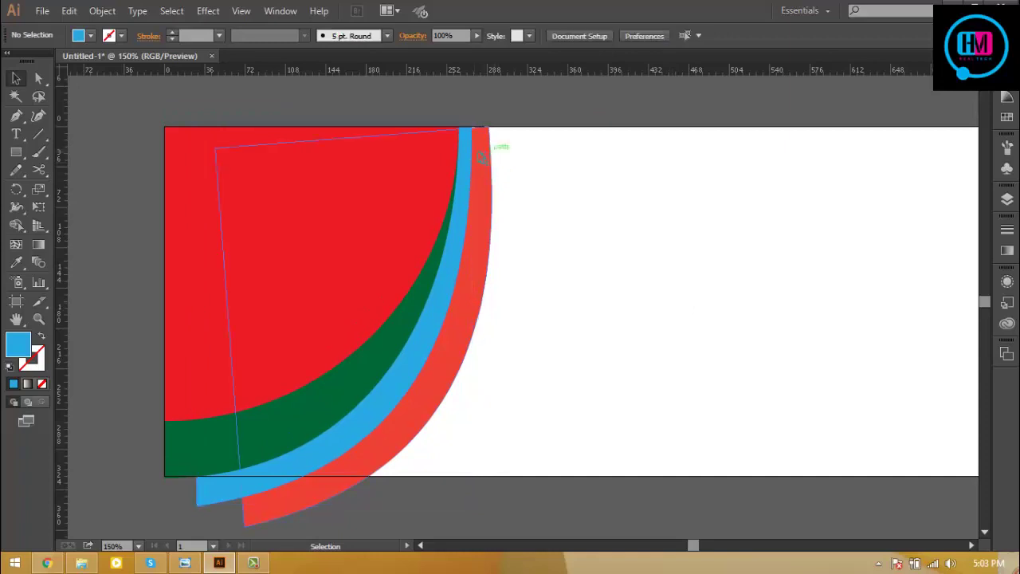
key(Left)
key(Left)
key(Left)
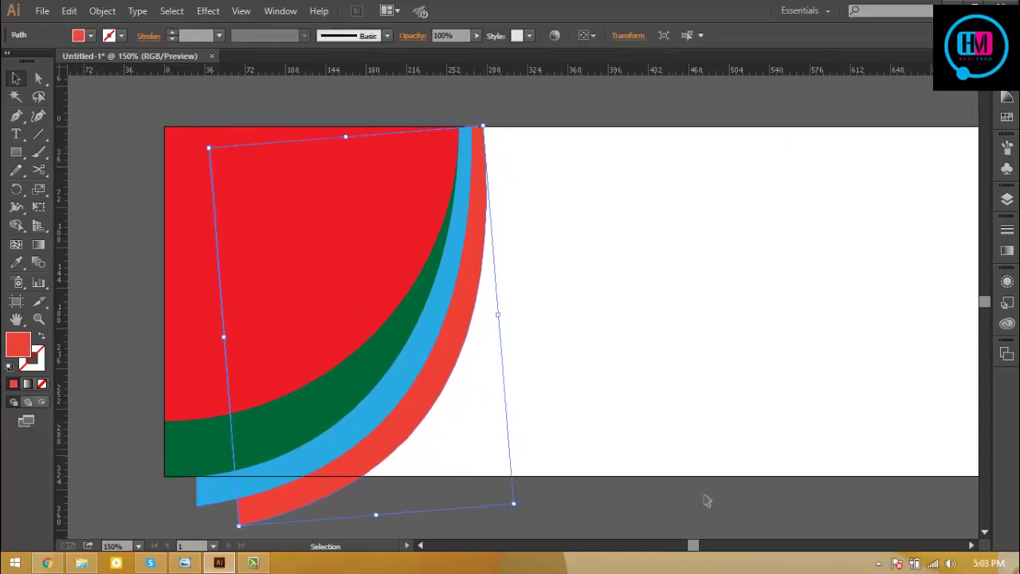
click(706, 500)
Shift the red band slightly right and rotate it a little further.
key(ctrl+minus)
key(ctrl+minus)
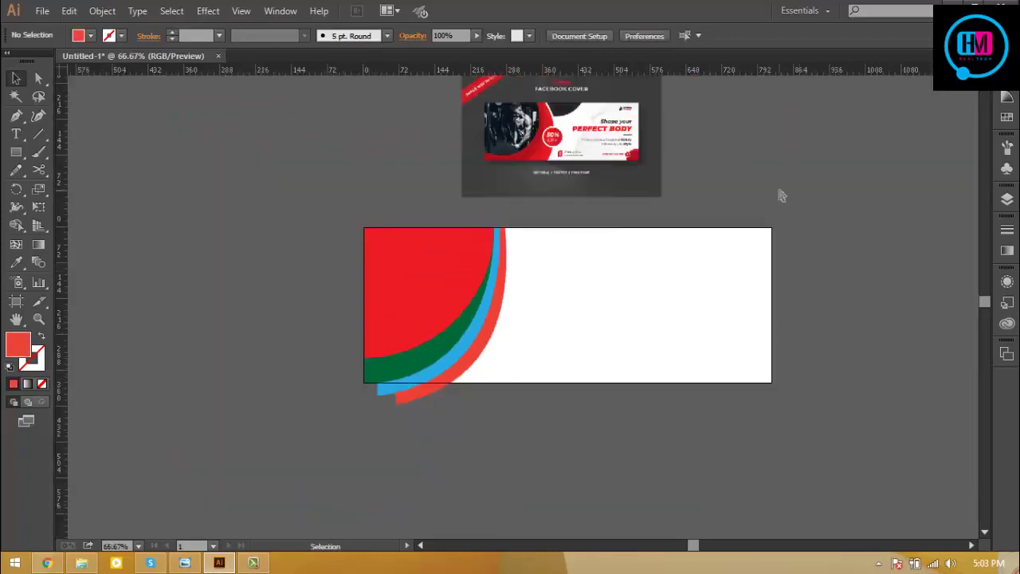
key(ctrl+plus)
scroll(612, 239, up, 3)
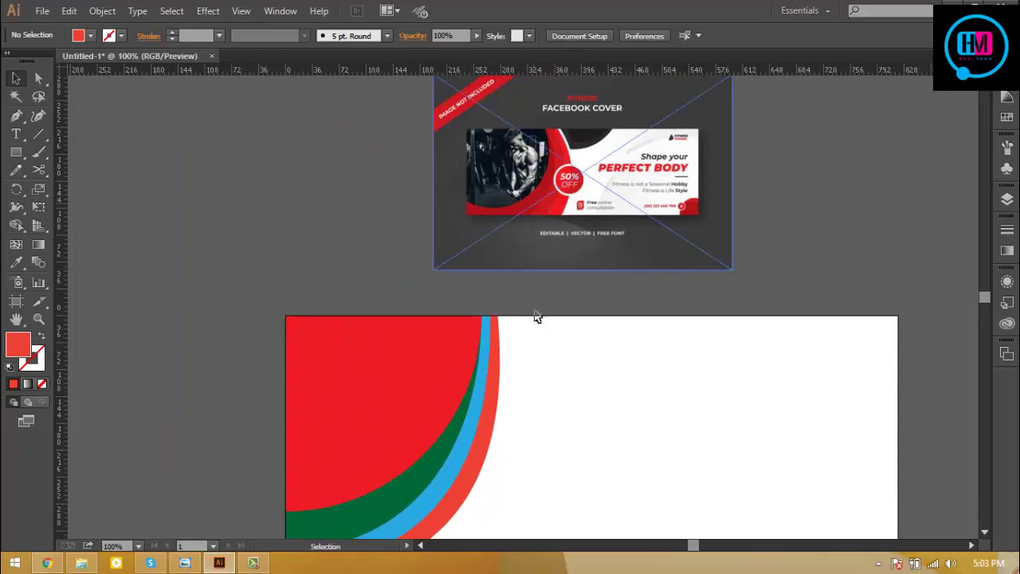
drag(885, 314, 876, 253)
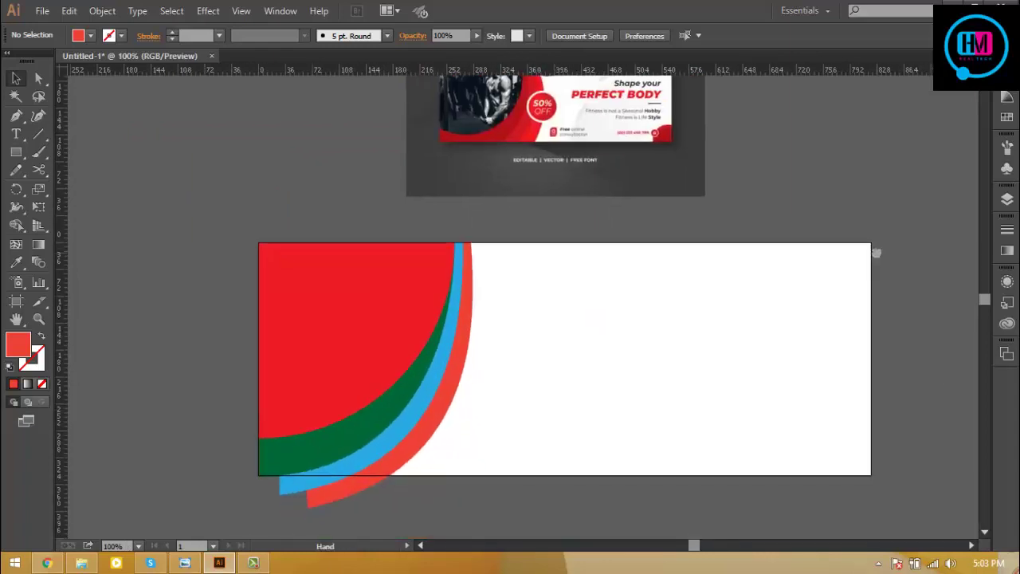
drag(449, 416, 466, 418)
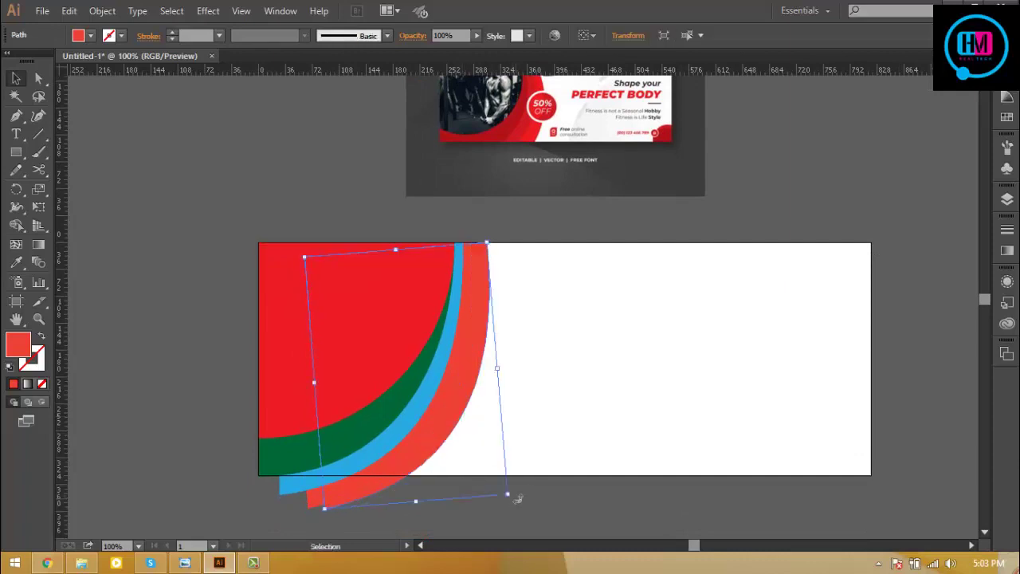
drag(518, 499, 533, 494)
Fill the copied curve purple, nudge it right, and rotate it slightly outward.
click(92, 35)
click(115, 71)
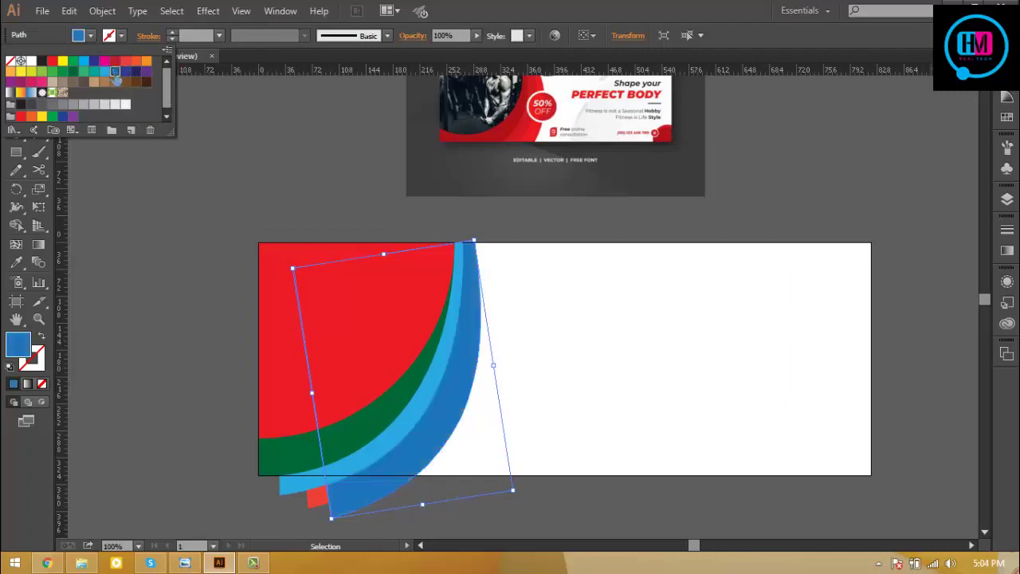
click(146, 75)
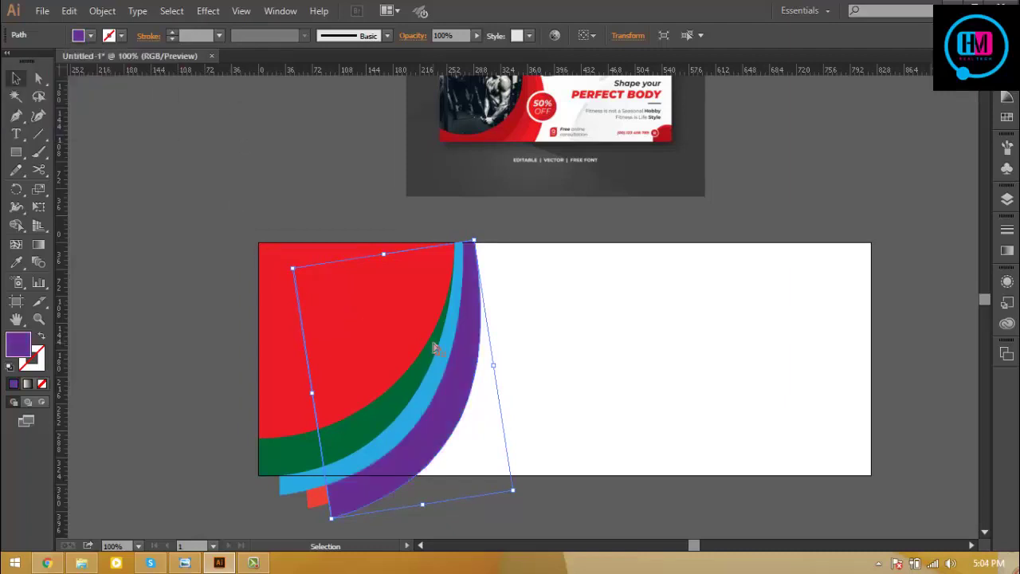
key(a)
key(Right)
key(Right)
key(Right)
key(Right)
key(Right)
key(Right)
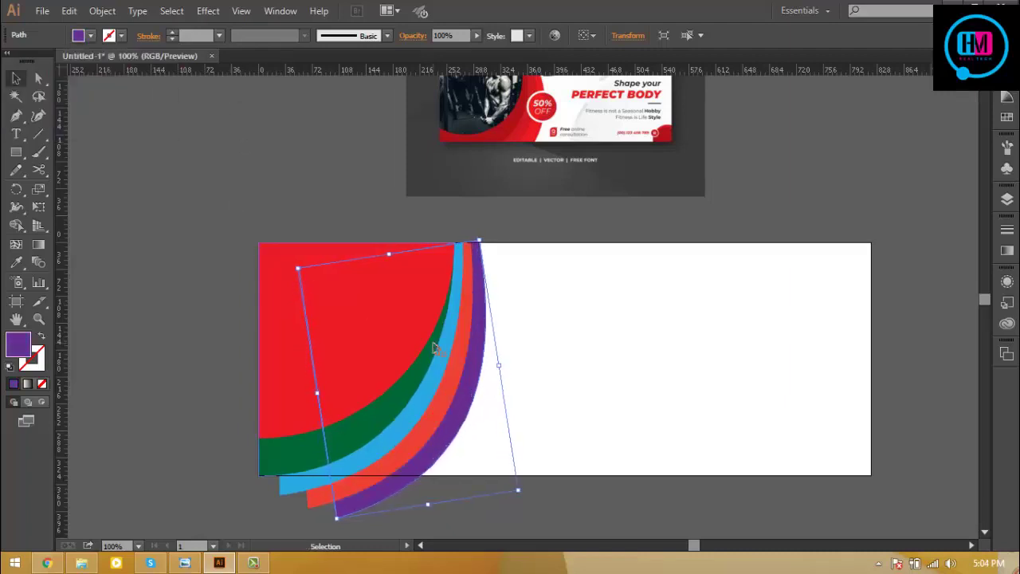
mouse_move(526, 493)
mouse_down()
mouse_move(547, 496)
mouse_move(537, 497)
mouse_up()
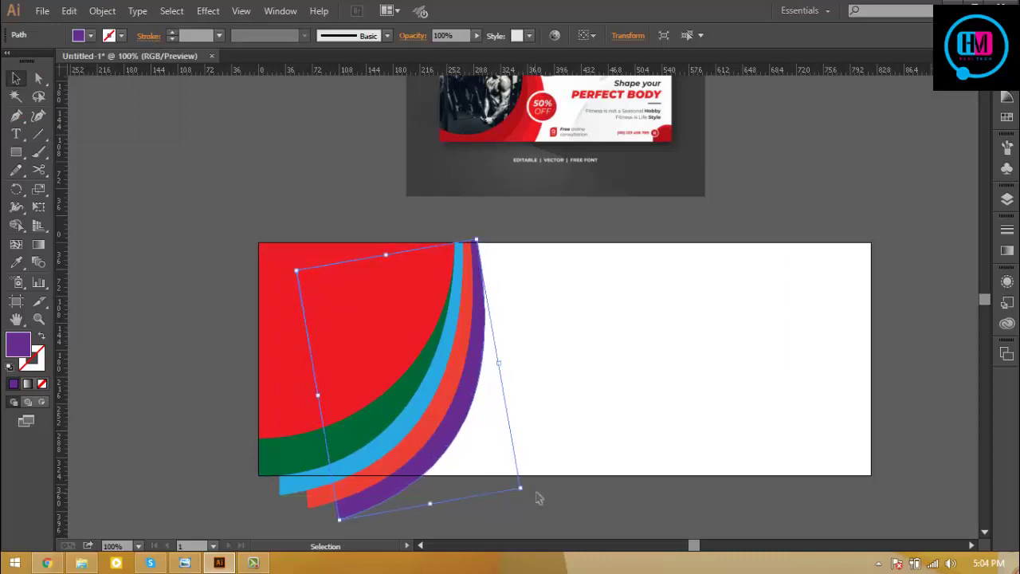
click(515, 412)
Undo the last purple-curve edits and recolour the blue curve dark red.
click(471, 411)
key(ctrl+z)
key(ctrl+z)
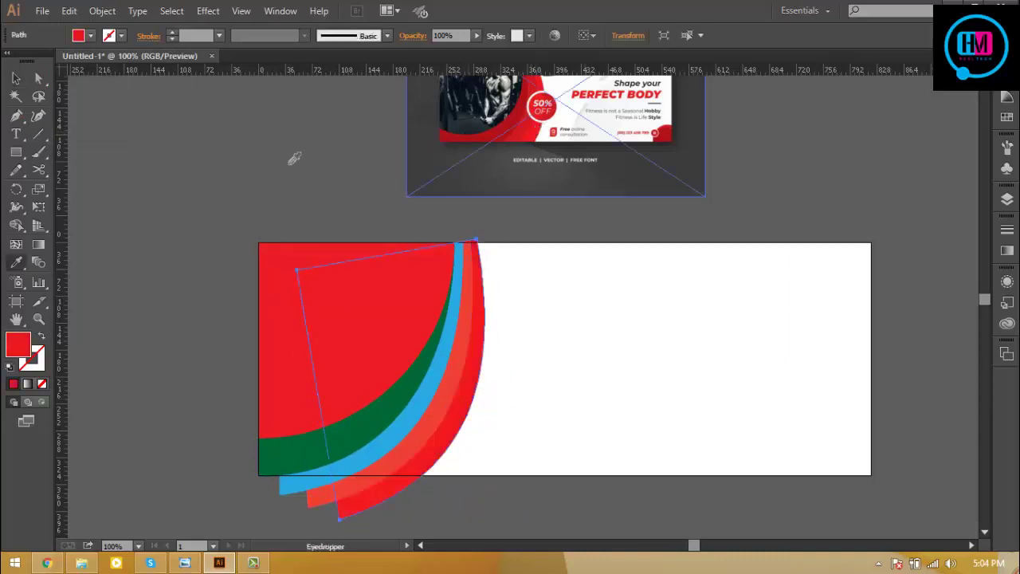
key(ctrl+z)
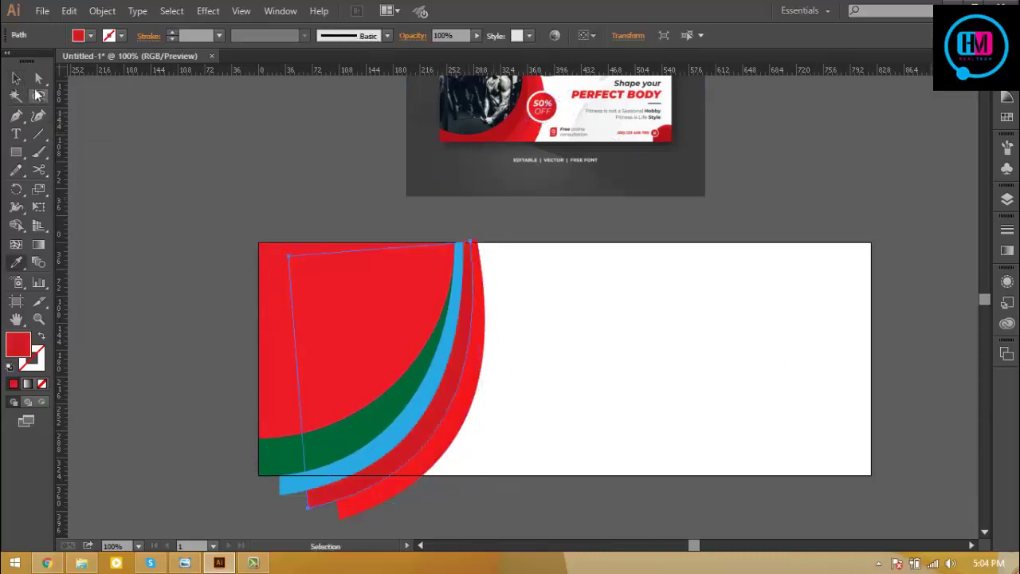
key(ctrl+z)
click(418, 408)
key(Delete)
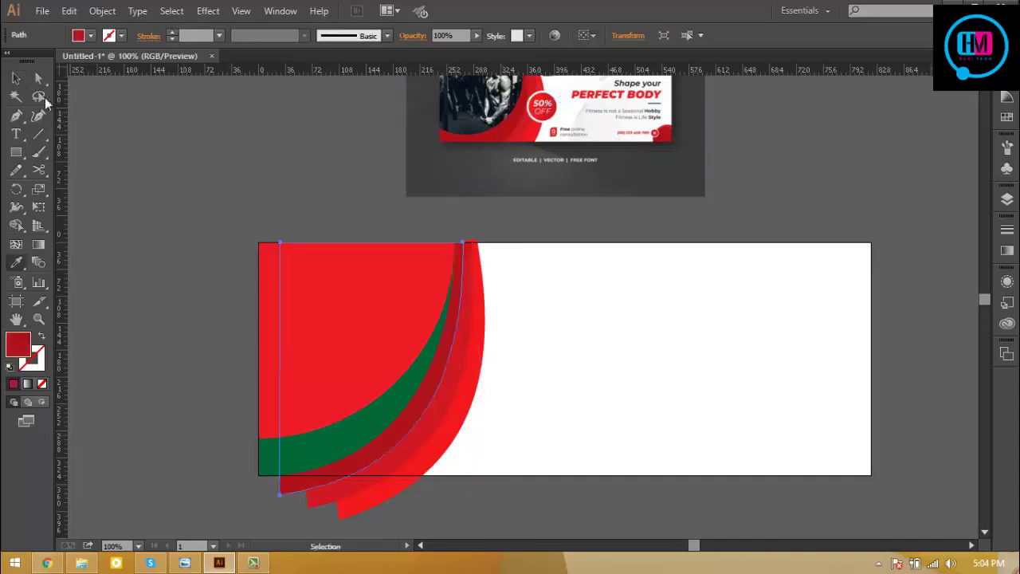
click(358, 432)
Eyedropper the green curve to dark red and send the red quarter-circle backward.
key(i)
click(439, 383)
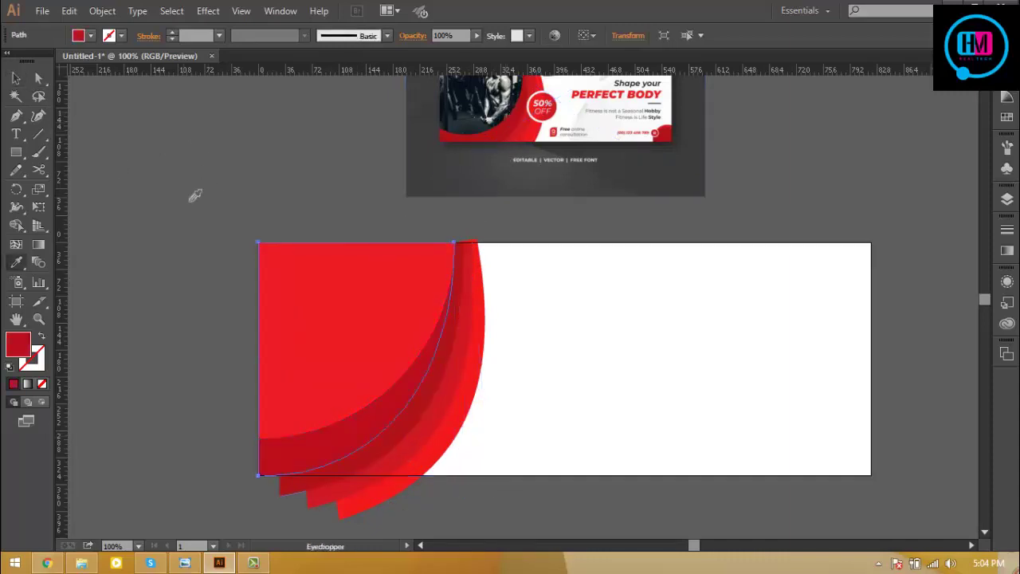
click(15, 78)
click(152, 143)
click(311, 333)
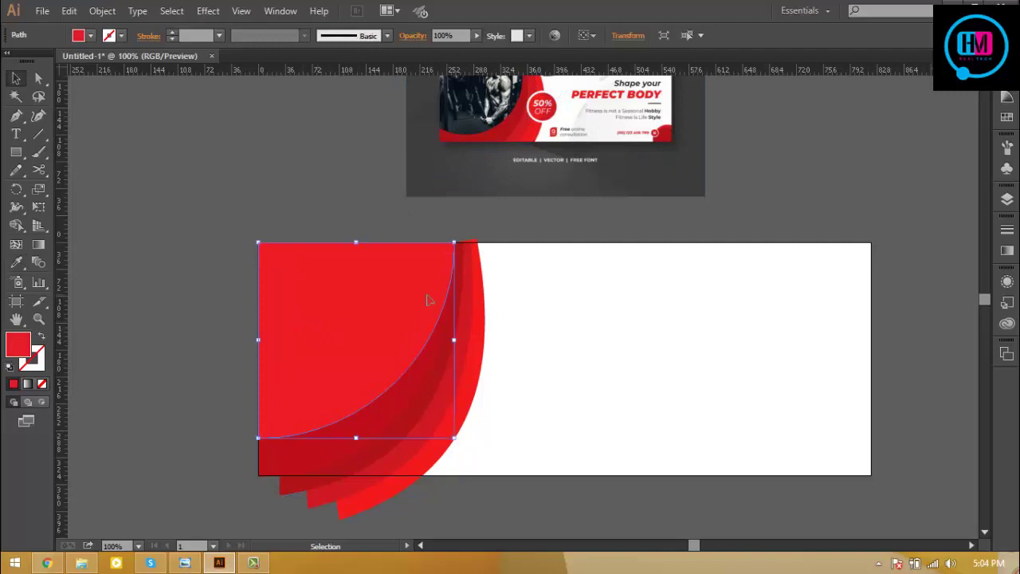
key(ctrl+bracketleft)
click(837, 151)
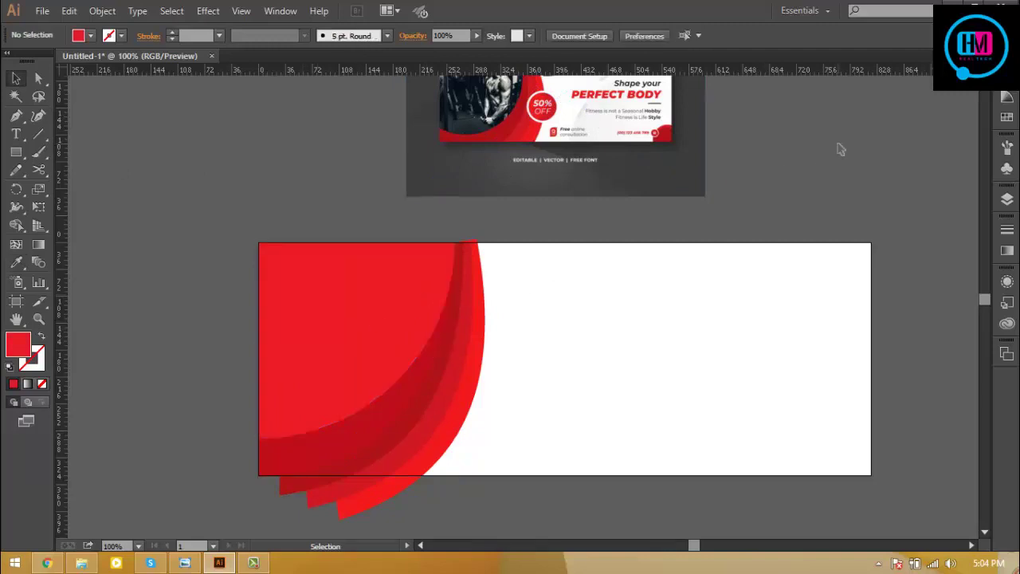
Drag the outer red curve's top anchor to Y -3 px, onto the artboard's top edge.
drag(877, 302, 815, 330)
key(ctrl+plus)
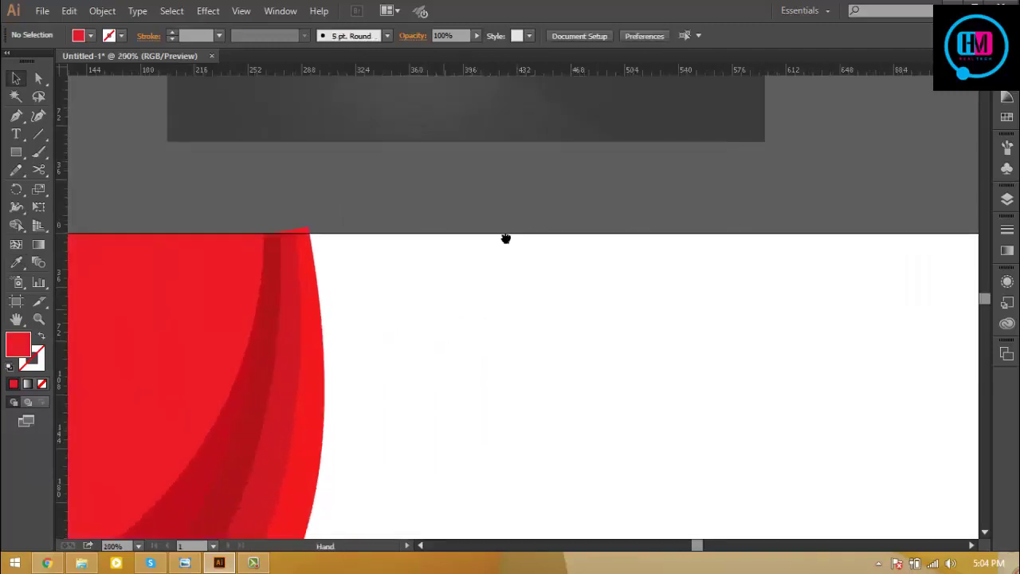
scroll(505, 237, down, 2)
click(381, 271)
key(a)
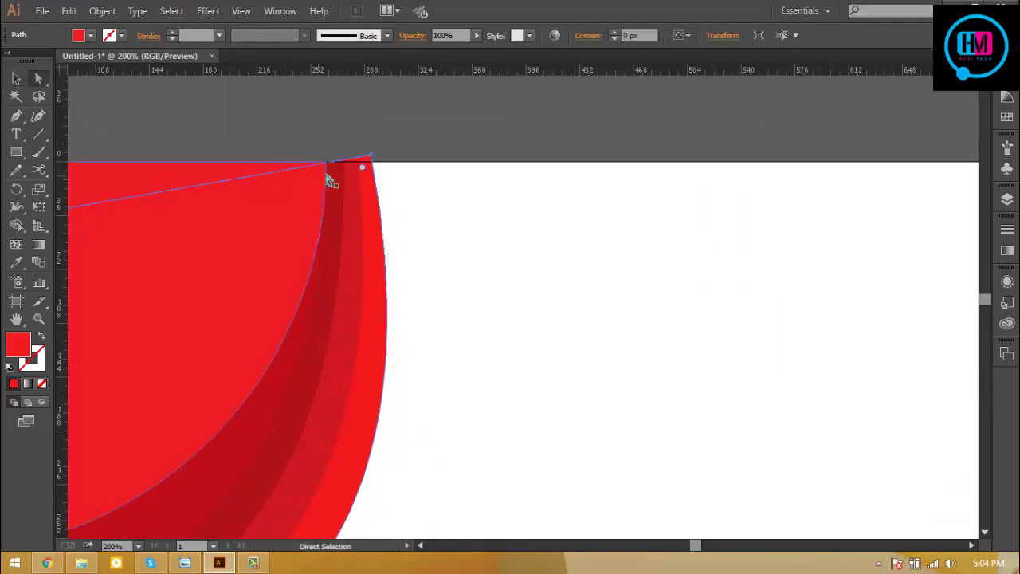
drag(371, 156, 375, 162)
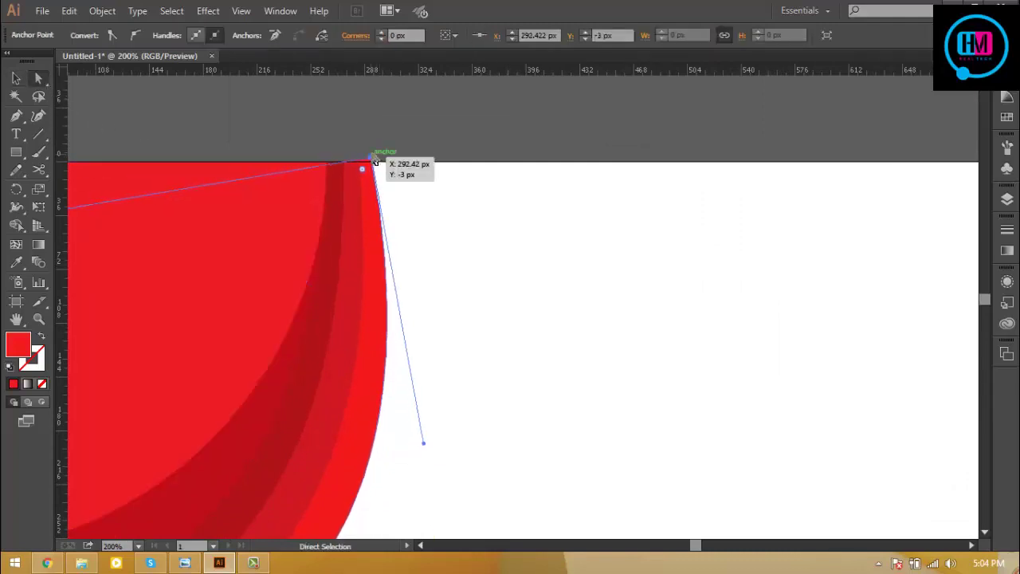
click(378, 155)
key(ctrl+minus)
key(ctrl+minus)
key(ctrl+minus)
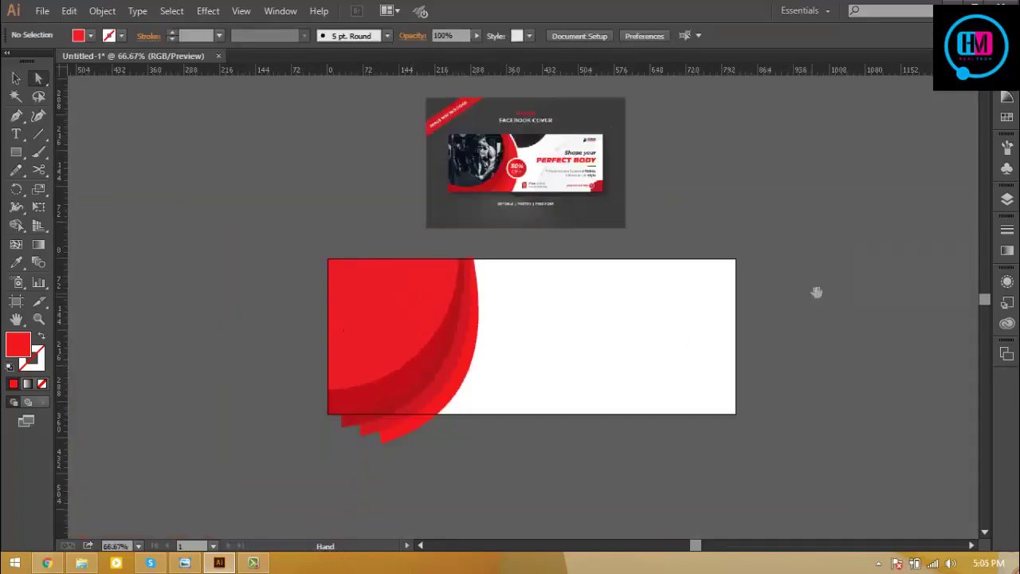
Draw a 106 px circle on the arcs' curved edge with the Ellipse tool.
key(ctrl+1)
click(17, 153)
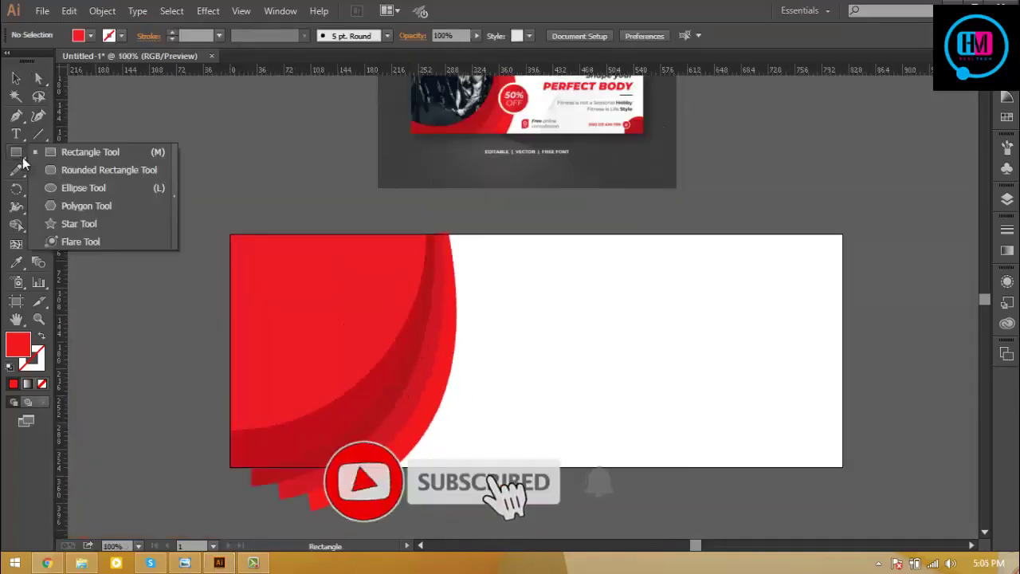
click(83, 187)
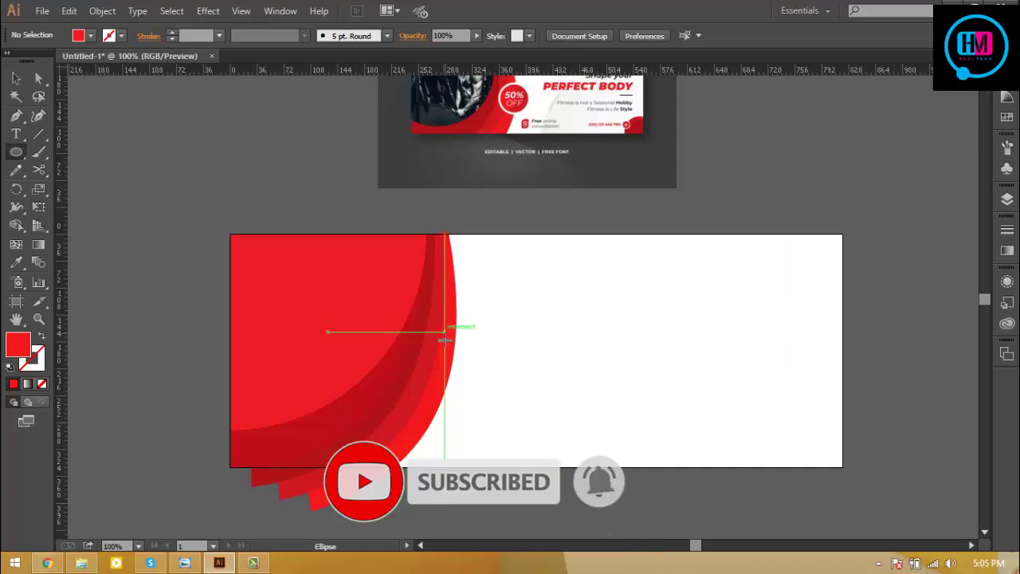
drag(444, 340, 474, 378)
click(237, 127)
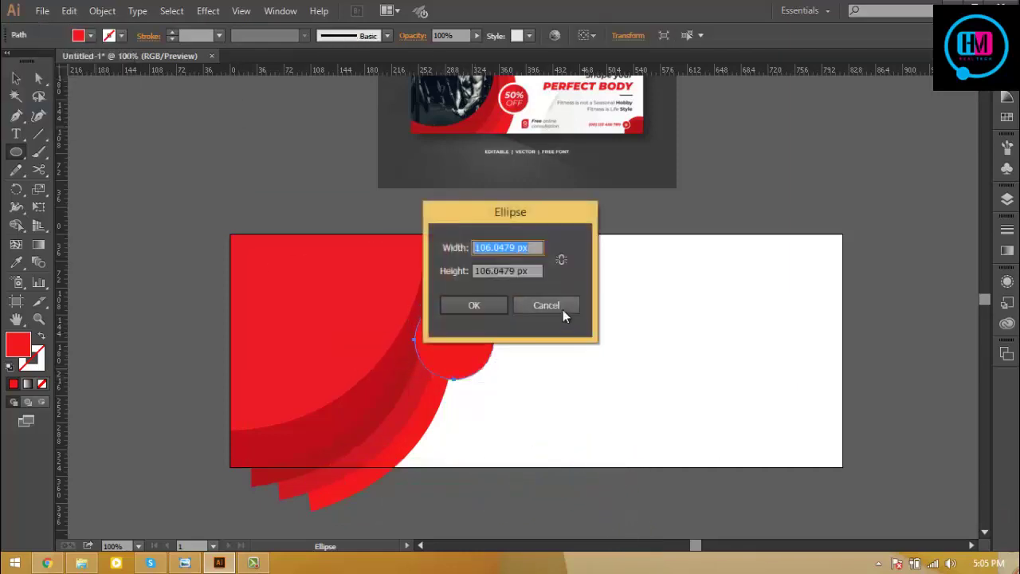
click(563, 311)
Give the circle a white outline with a 7 pt stroke weight.
click(109, 35)
click(29, 69)
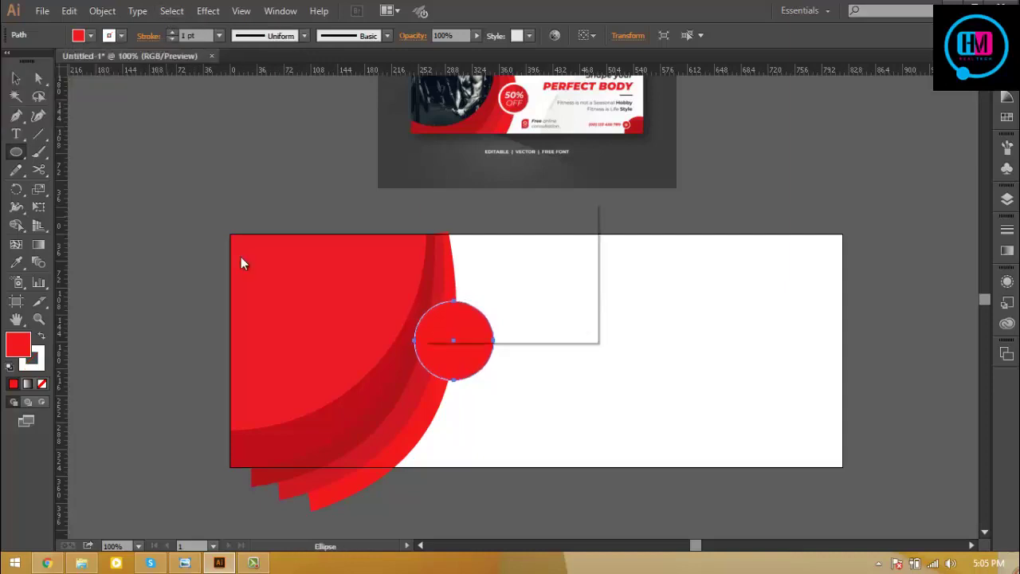
click(597, 342)
click(542, 303)
click(15, 78)
click(172, 32)
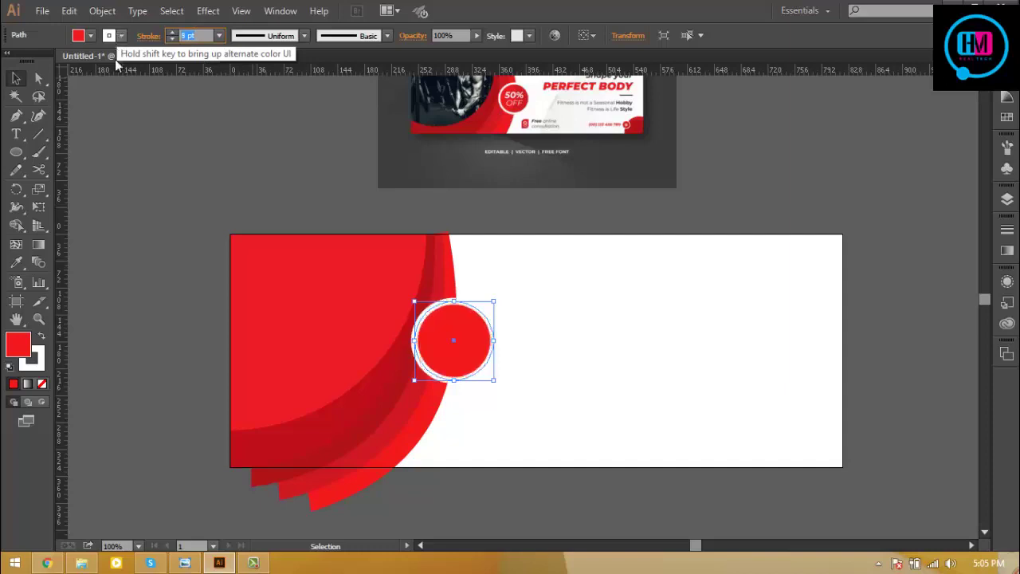
text(7)
click(157, 140)
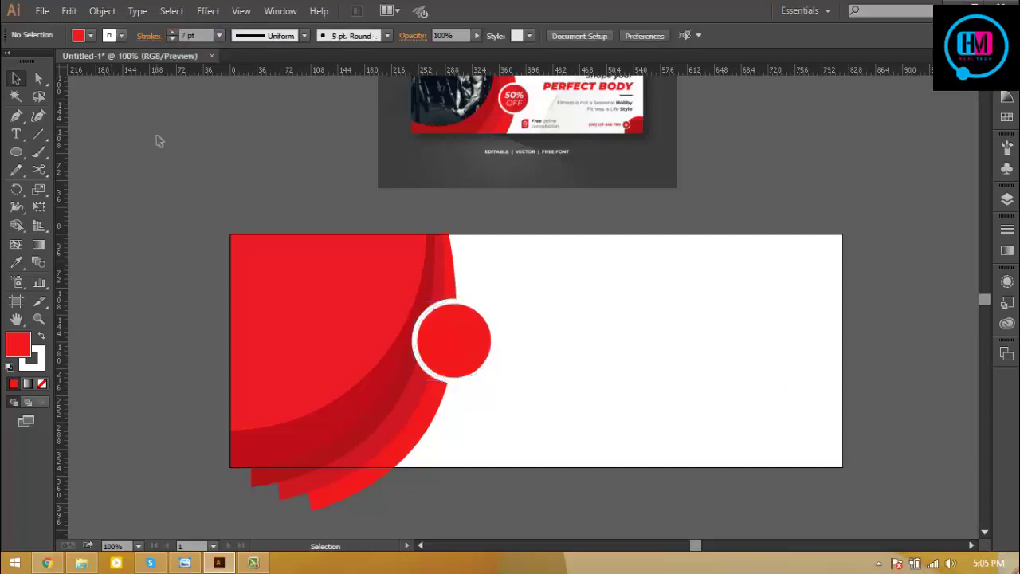
key(ctrl+minus)
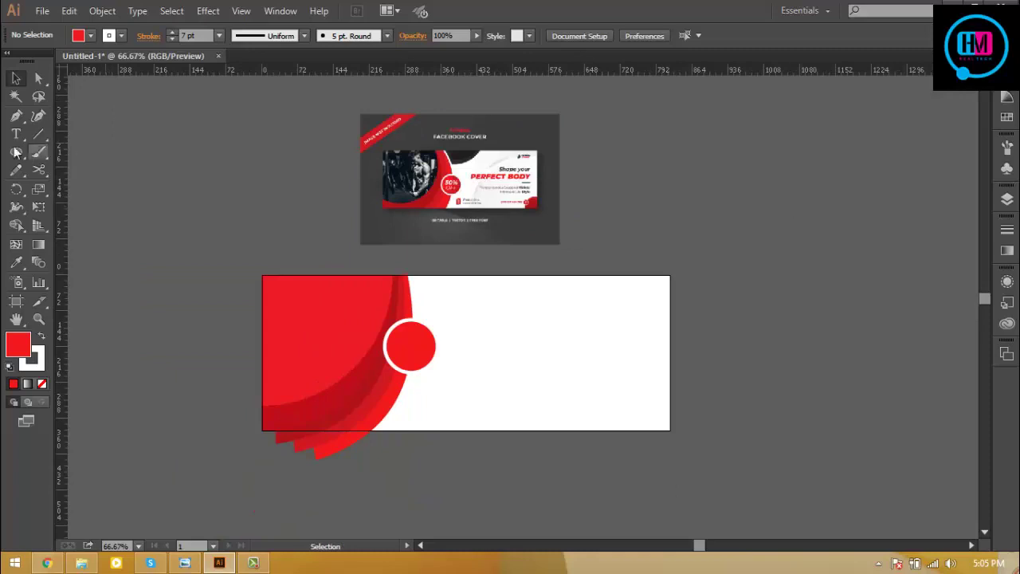
Copy the quarter-circle to the right and rotate it into the bottom-right corner.
click(16, 151)
drag(909, 339, 774, 287)
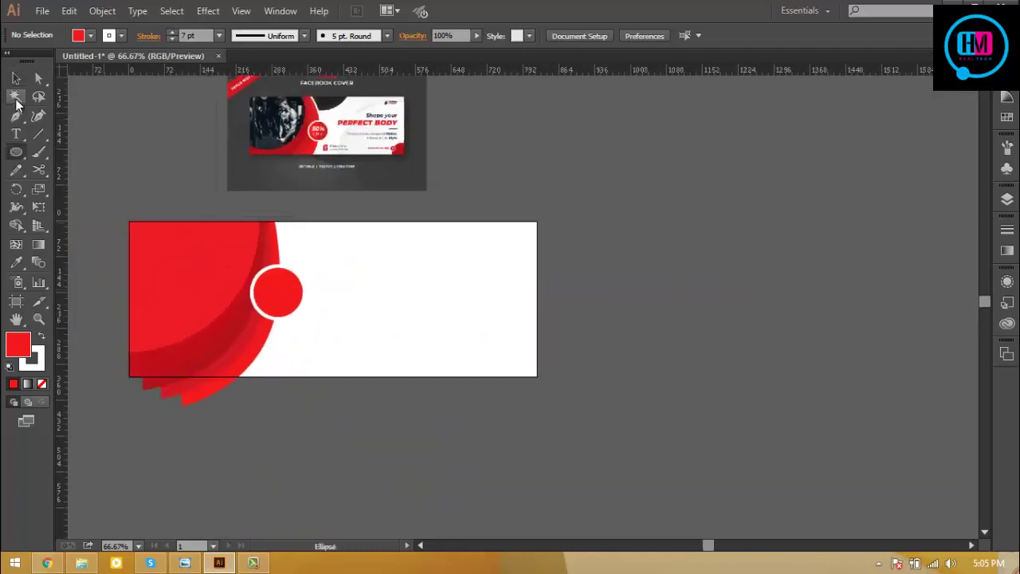
click(16, 78)
drag(173, 268, 478, 314)
mouse_move(568, 263)
mouse_down()
mouse_move(529, 428)
mouse_move(467, 395)
mouse_up()
mouse_move(515, 344)
mouse_down()
mouse_move(477, 317)
mouse_move(522, 323)
mouse_up()
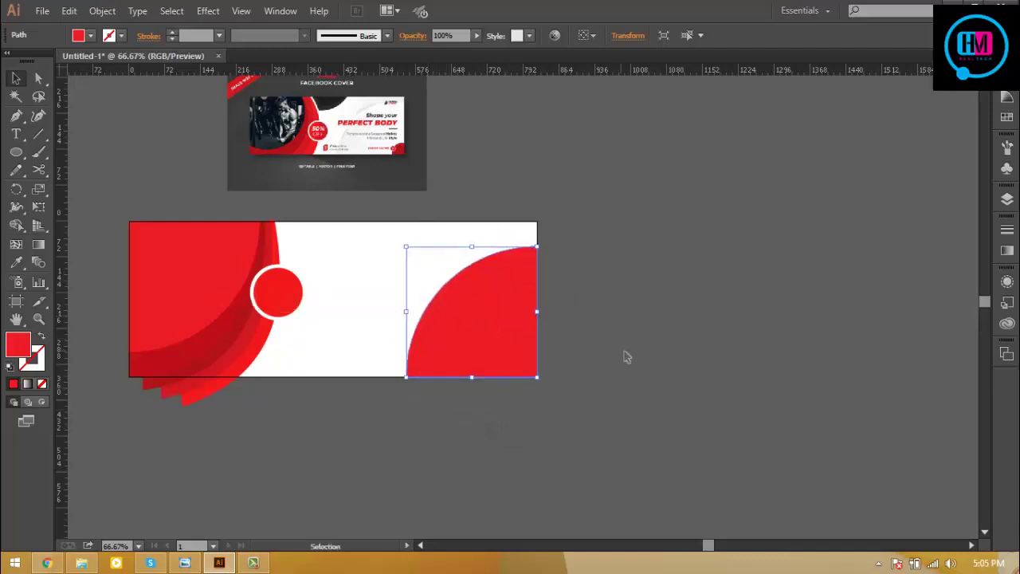
click(626, 356)
click(502, 311)
Colour the corner copy with the reference design's light grey using the Eyedropper.
key(i)
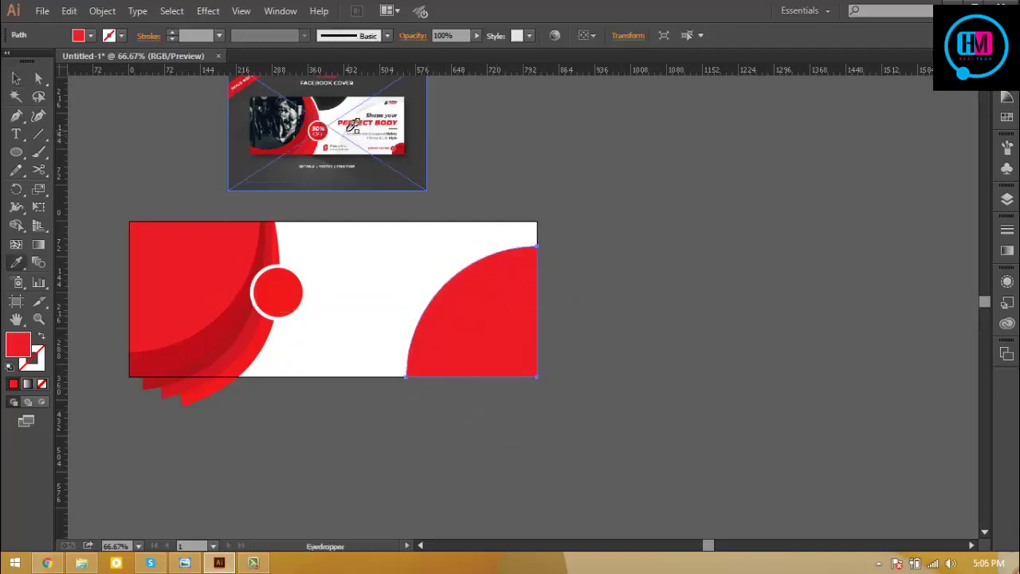
click(353, 126)
click(16, 78)
click(610, 251)
View the reference cover image full screen for comparison, then return to Illustrator.
drag(652, 250, 688, 351)
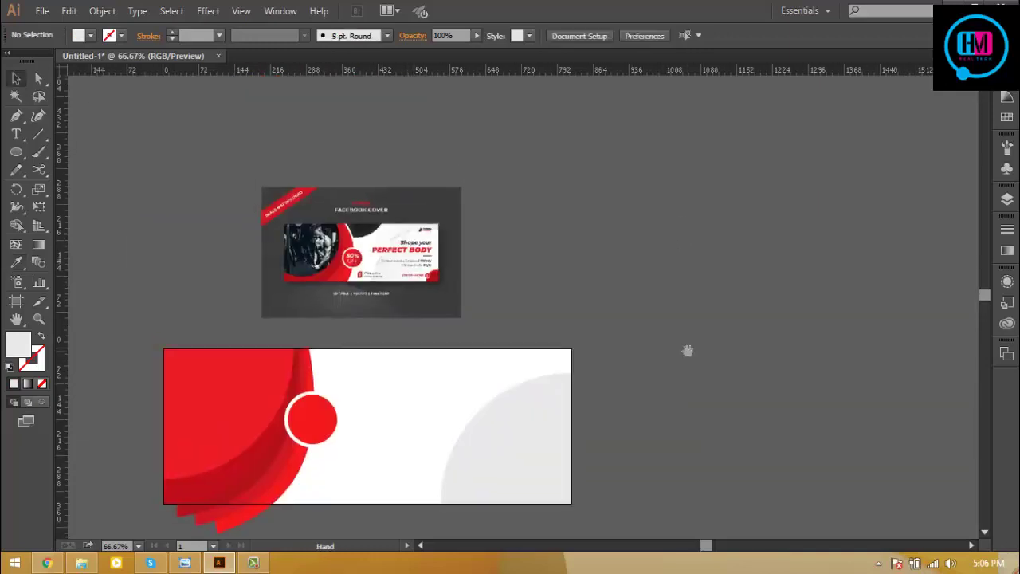
click(184, 563)
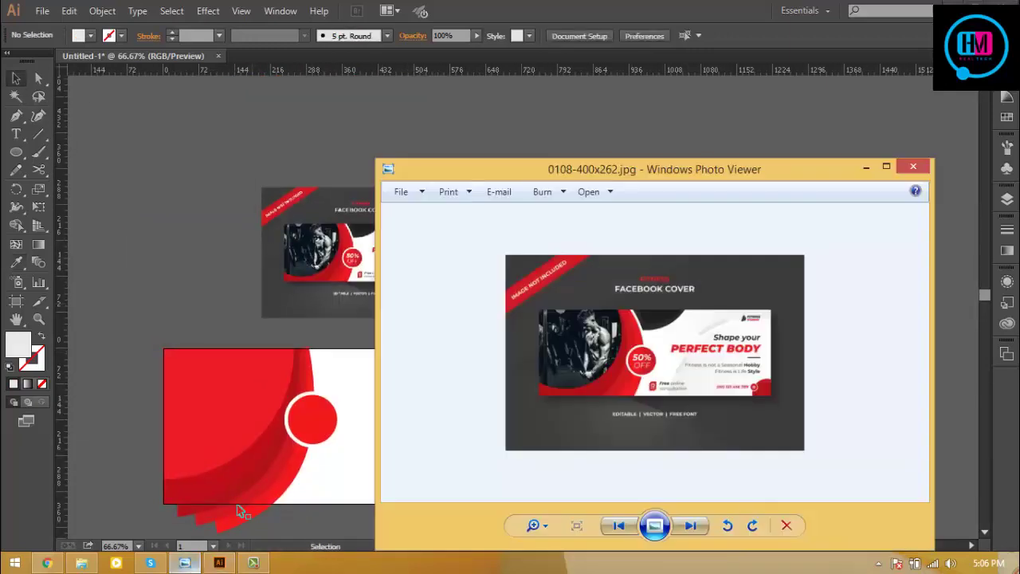
click(888, 166)
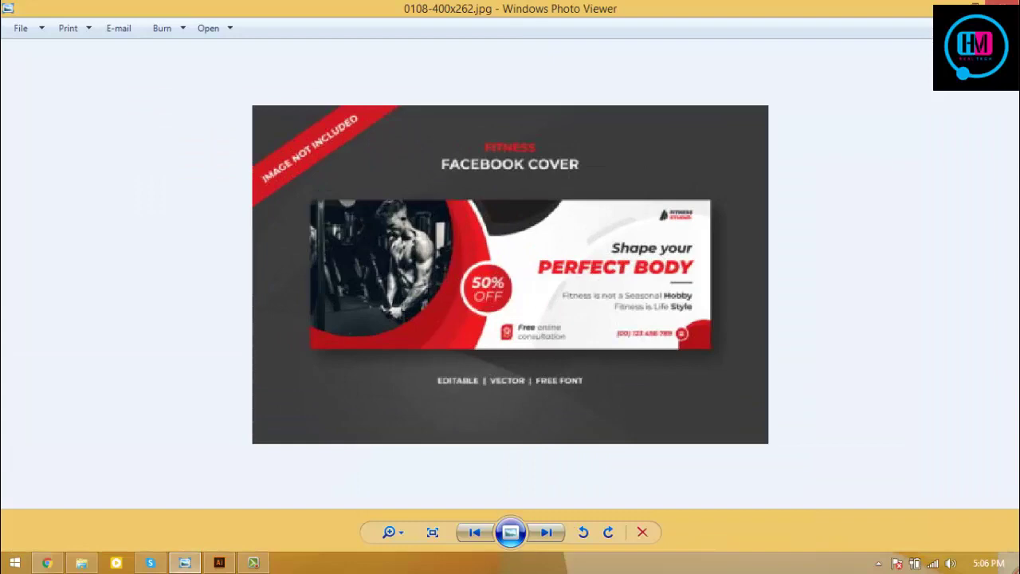
key(alt+Tab)
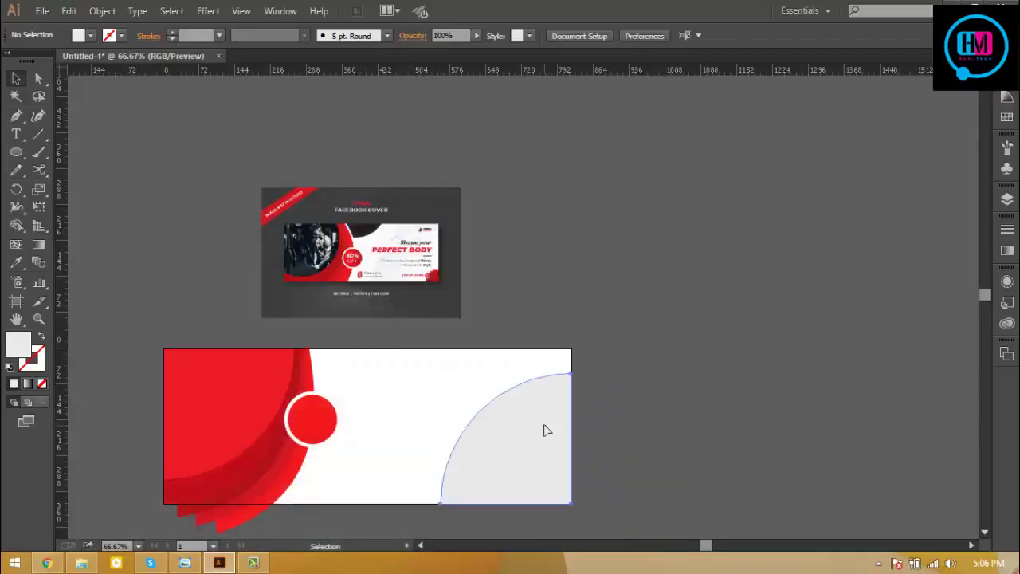
Copy the grey quarter-circle, remove its fill, and give it a coloured outline.
drag(542, 425, 542, 404)
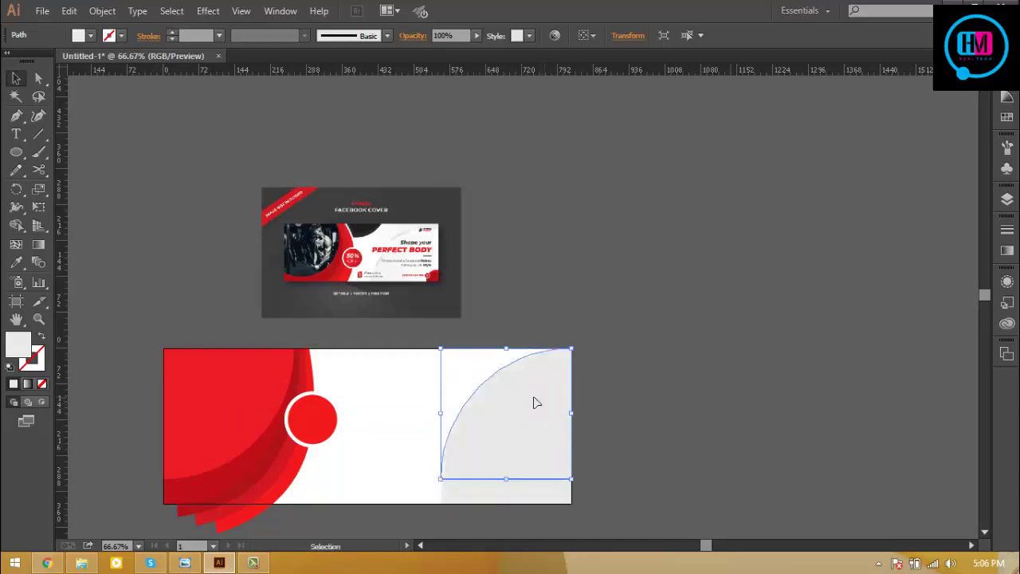
click(90, 35)
click(10, 60)
click(73, 62)
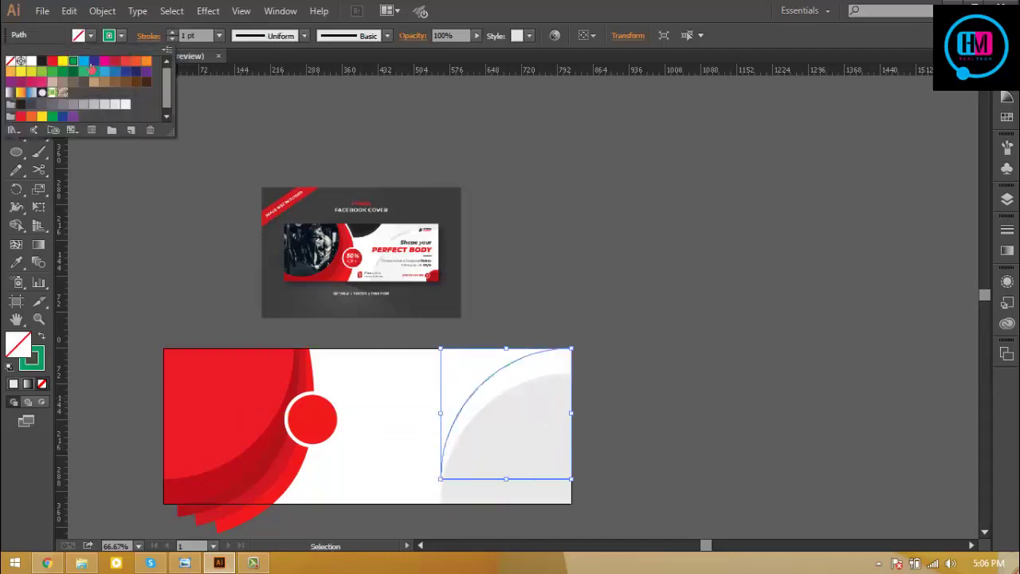
Set the copy's outline weight to 17 pt.
click(191, 35)
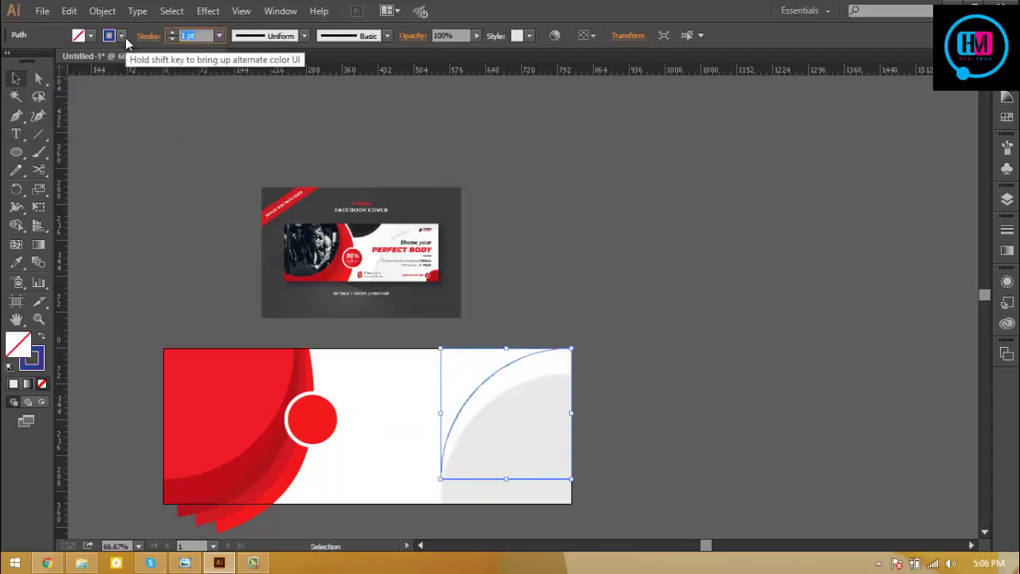
text(3)
key(Return)
key(Up)
key(Up)
key(Up)
key(Up)
key(Up)
key(Up)
key(Up)
key(Up)
key(Up)
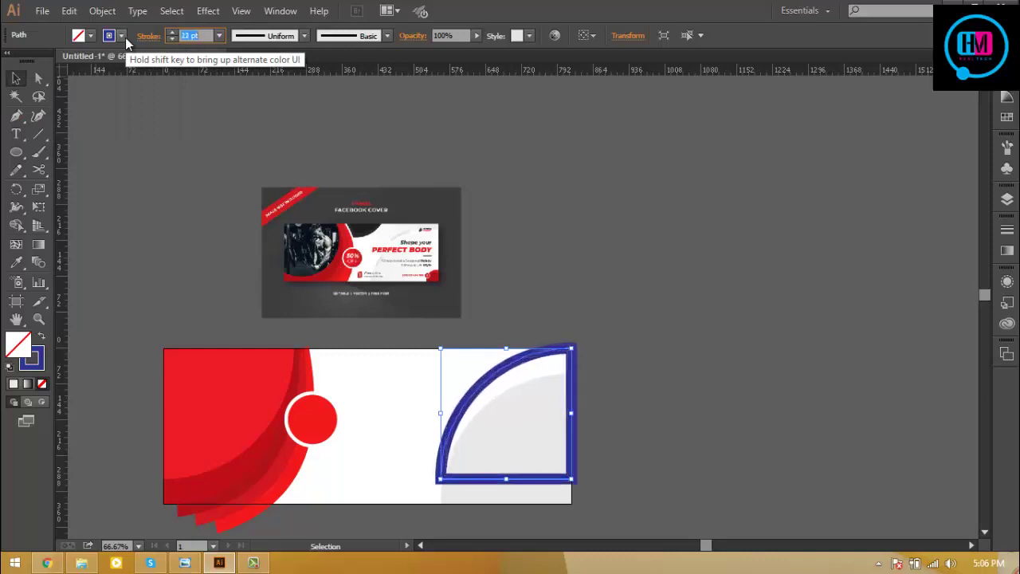
key(Up)
key(Up)
key(Down)
key(Down)
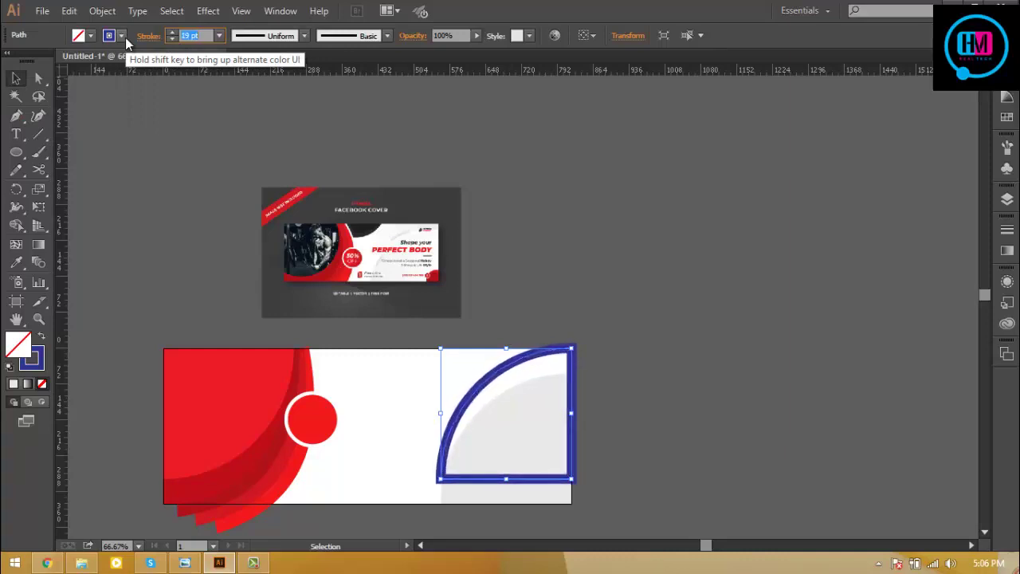
key(Down)
key(Down)
Nudge the outlined quarter-circle slightly down and left, then check the reference cover.
click(590, 472)
click(547, 481)
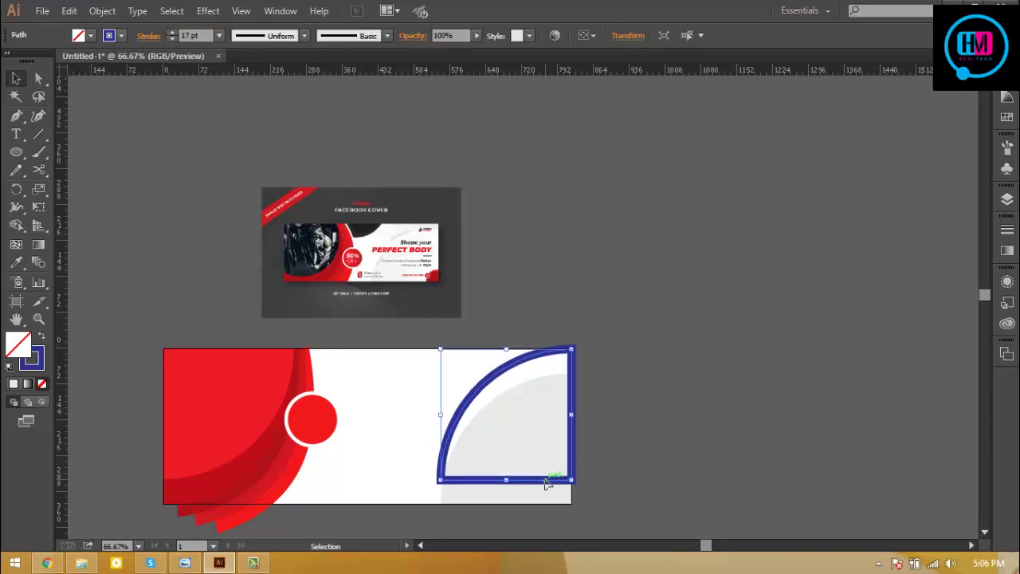
drag(547, 482, 547, 484)
key(Left)
key(Left)
key(Left)
key(Left)
key(Left)
key(Left)
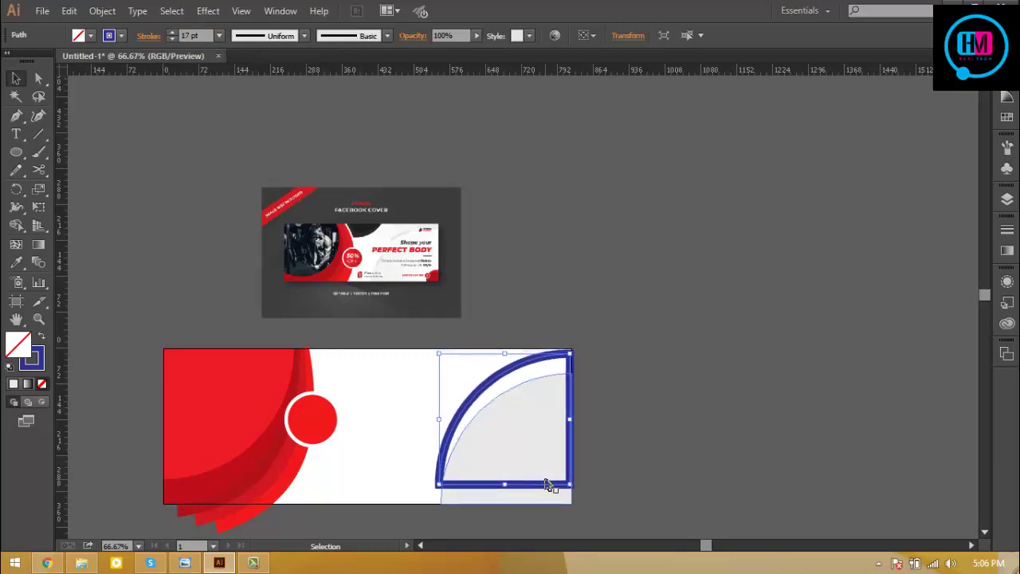
key(Left)
key(Left)
key(Left)
key(Left)
key(Left)
key(Left)
key(Left)
key(Left)
key(Left)
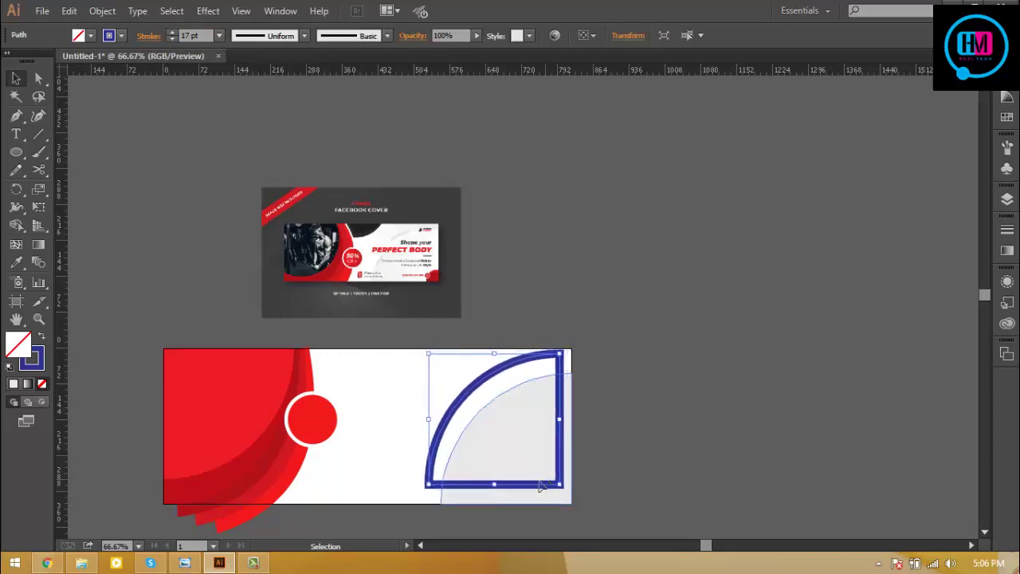
click(185, 564)
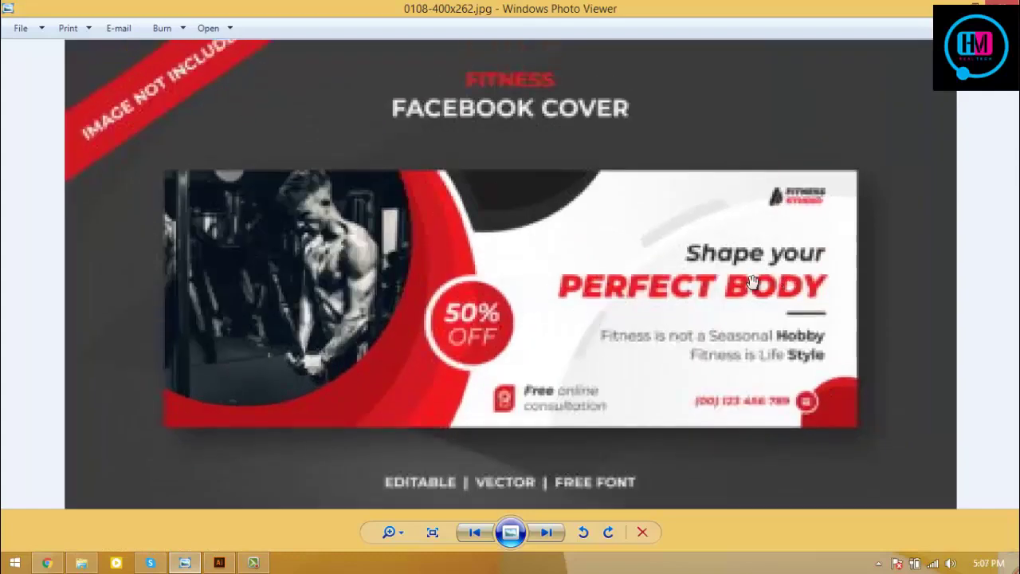
scroll(754, 283, down, 2)
Give the quarter-circle a sampled dark outline and expand the outline into a filled shape.
key(alt+Tab)
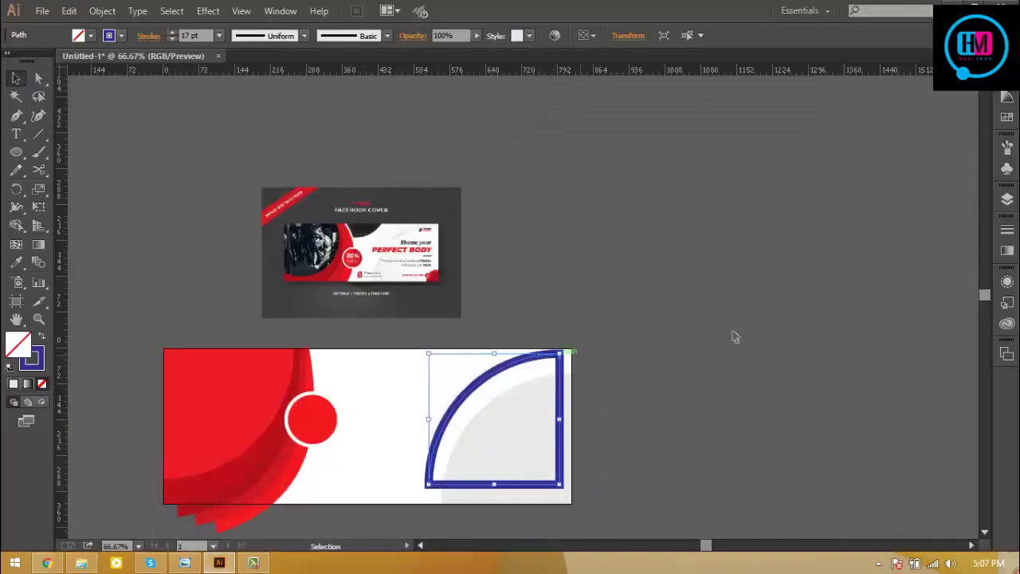
click(687, 360)
click(432, 399)
key(i)
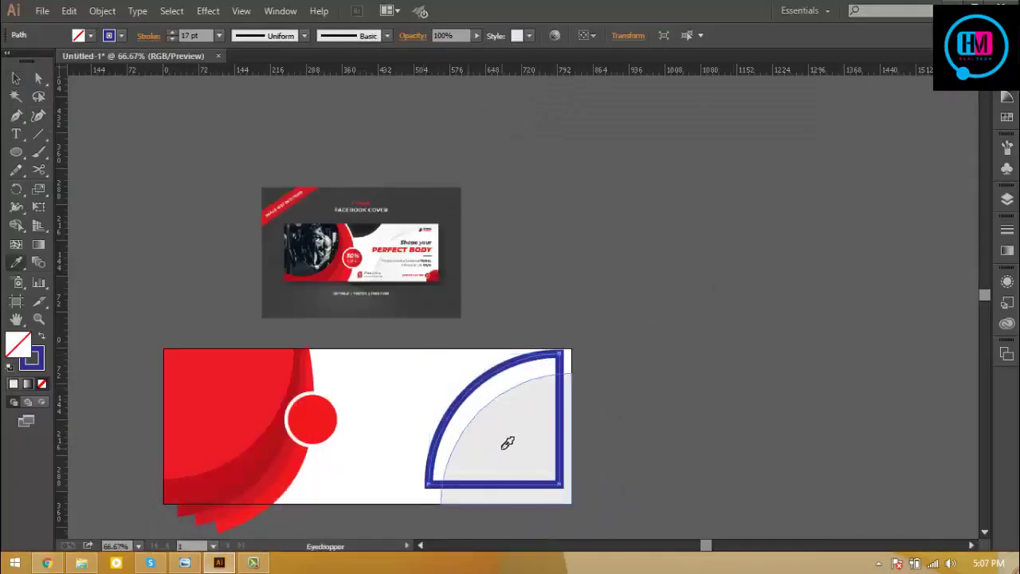
click(505, 438)
click(102, 11)
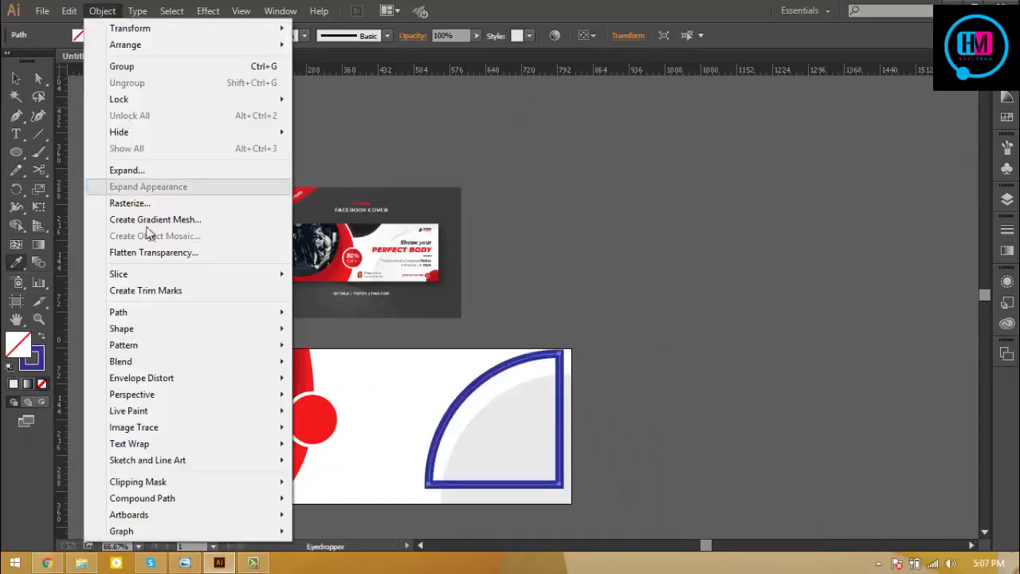
click(125, 170)
click(470, 360)
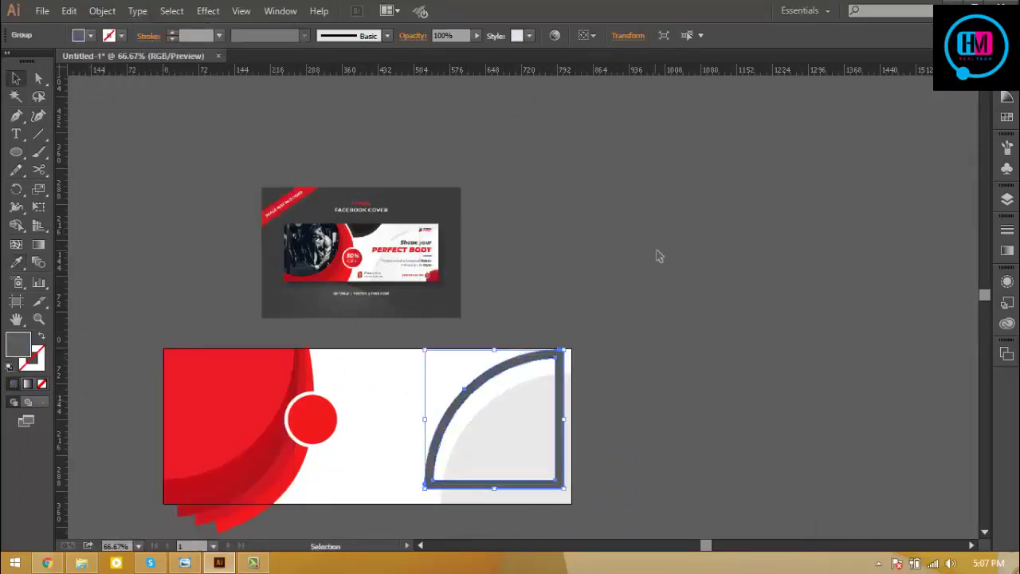
Fill the expanded frame light grey and move it to the right of the artboard.
key(i)
click(537, 425)
key(v)
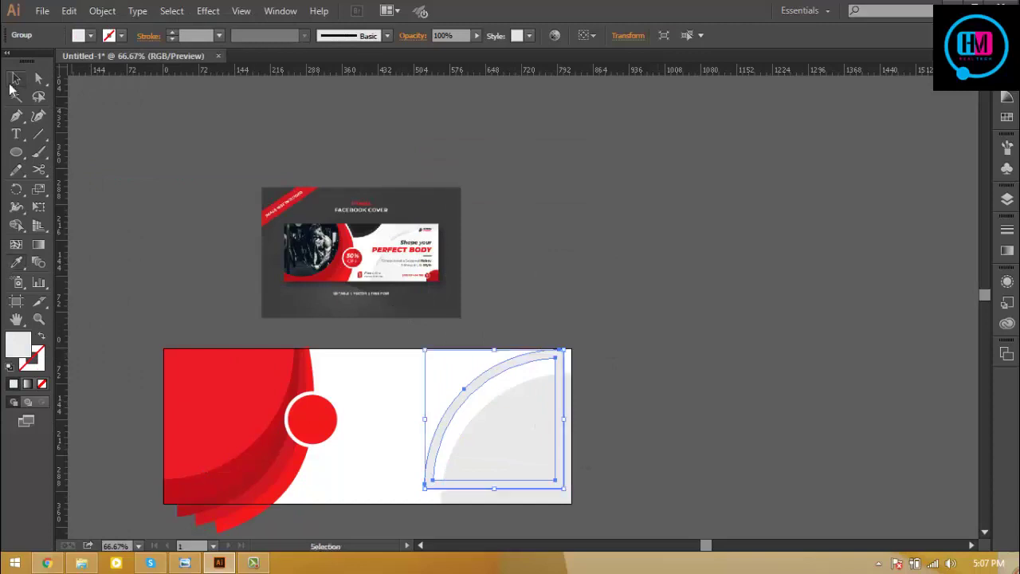
click(735, 310)
key(ctrl+plus)
key(ctrl+plus)
drag(728, 308, 774, 119)
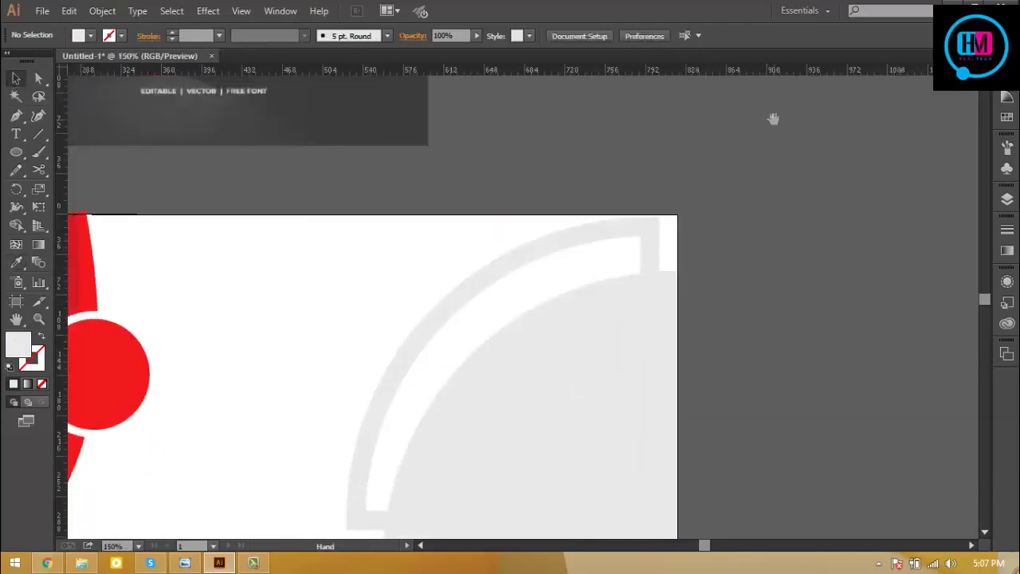
mouse_move(647, 263)
mouse_down()
mouse_move(937, 253)
mouse_move(742, 227)
mouse_up()
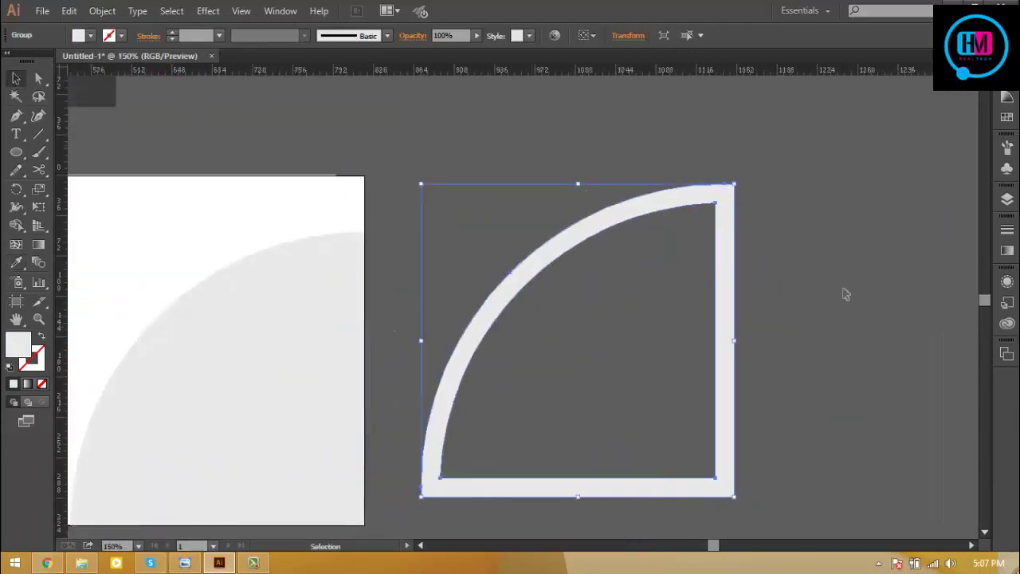
Cut away the frame's top-right corner using a rectangle and the Shape Builder.
click(842, 291)
drag(16, 152, 52, 160)
click(80, 152)
drag(666, 154, 816, 526)
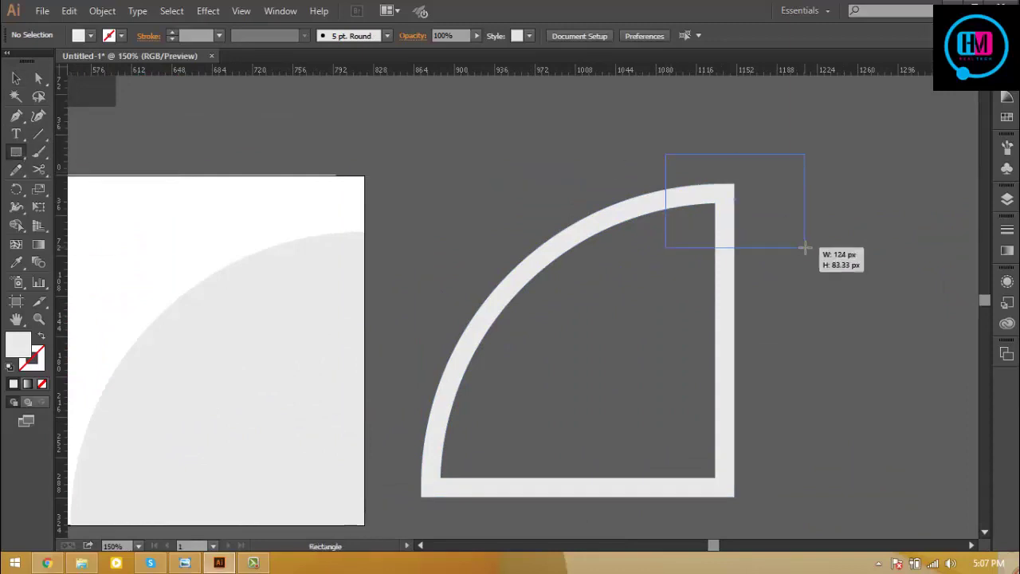
key(ctrl+a)
key(shift+m)
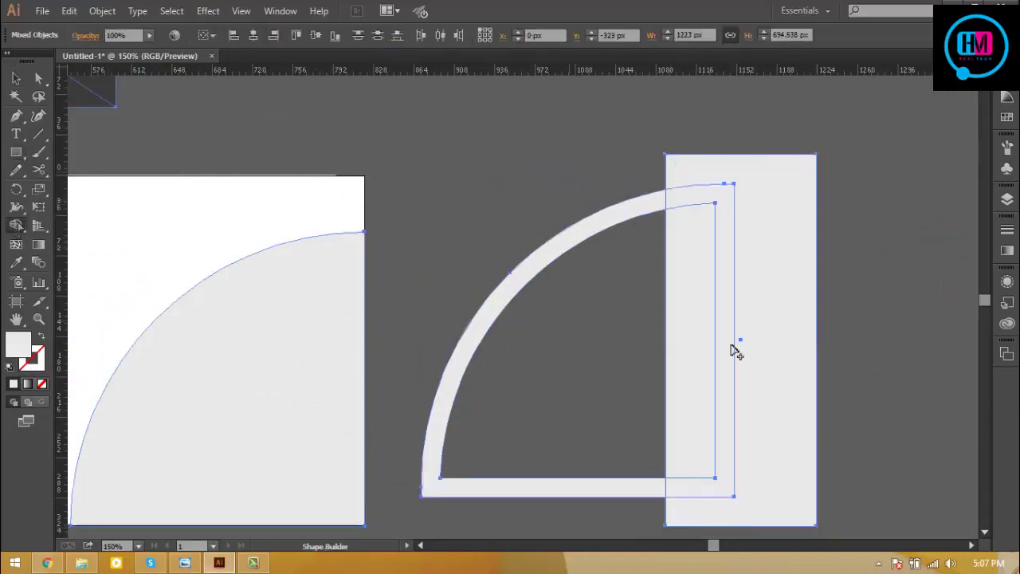
alt+click(772, 351)
Split off the frame's lower part using a second rectangle and the Shape Builder.
click(16, 152)
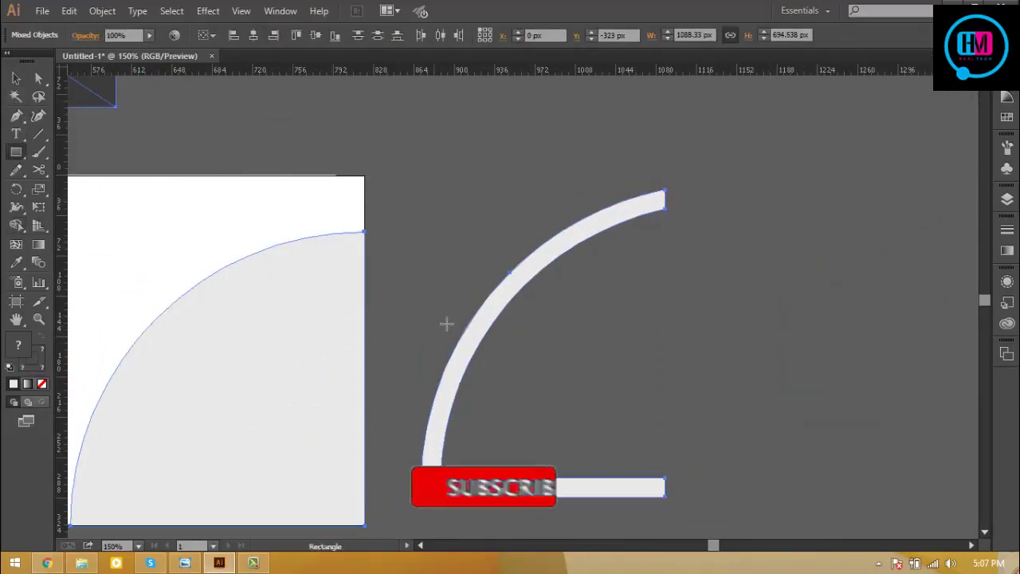
drag(445, 310, 612, 531)
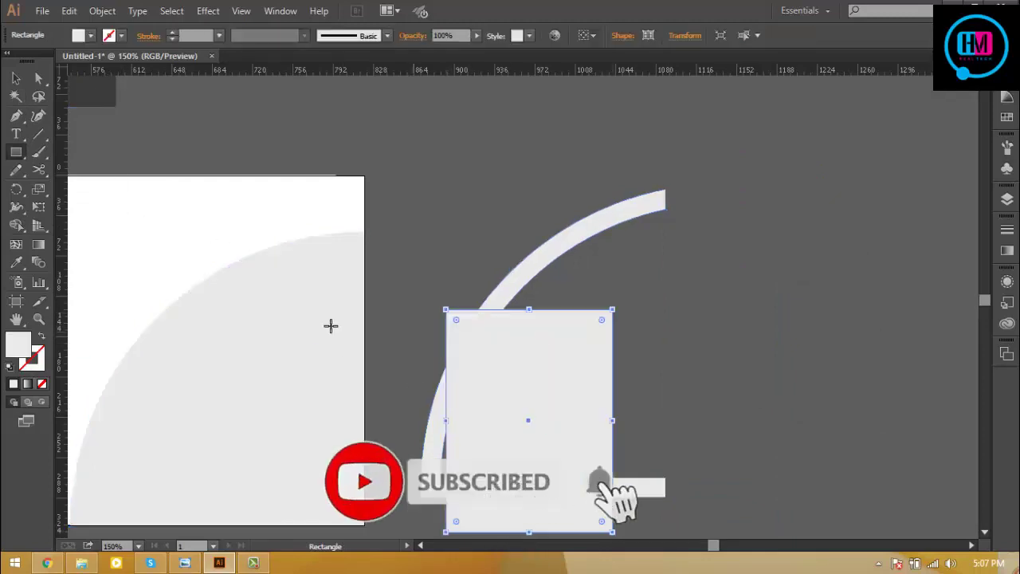
click(16, 78)
drag(504, 171, 522, 458)
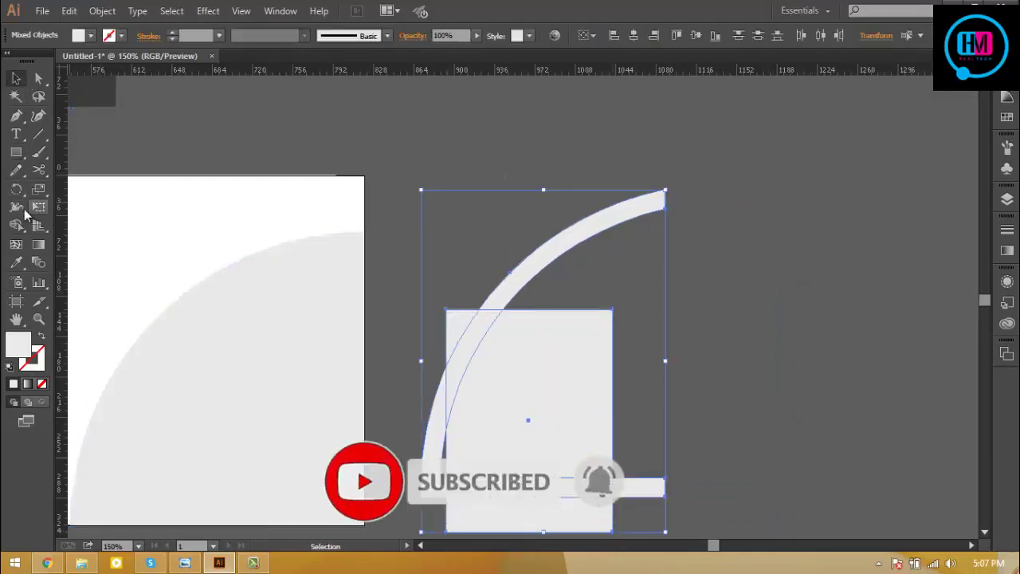
key(shift+m)
alt+drag(451, 315, 568, 493)
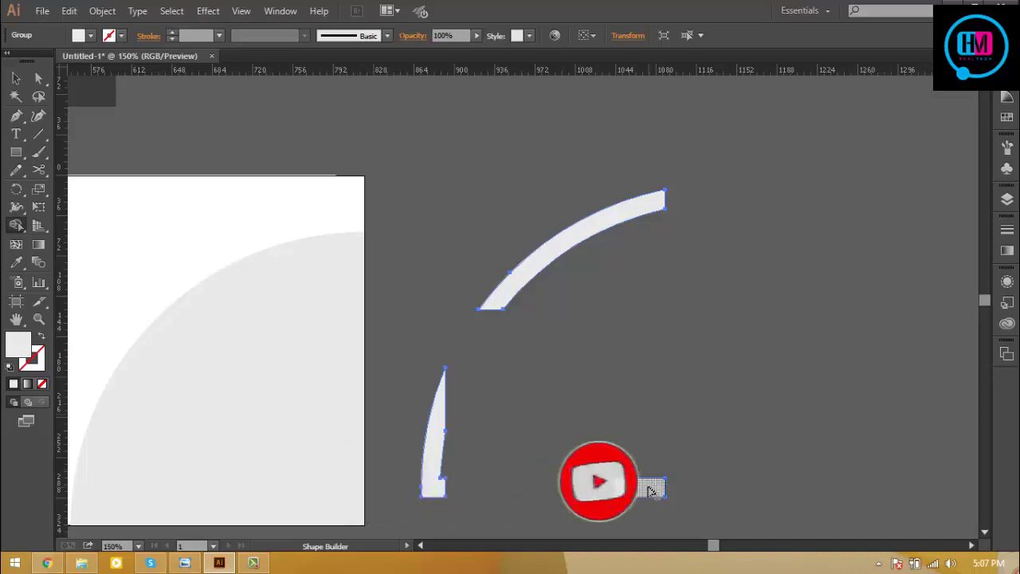
Delete the leftover lower pieces and drag the curved strip onto the cover.
alt+click(647, 486)
alt+click(435, 447)
click(16, 78)
click(351, 126)
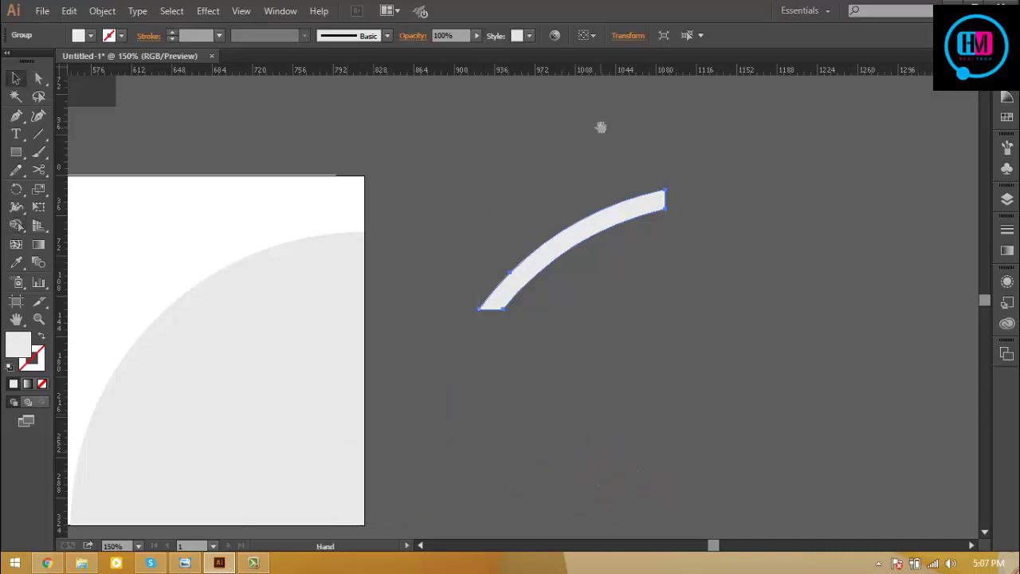
scroll(795, 278, left, 3)
mouse_move(800, 255)
mouse_down()
mouse_move(406, 228)
mouse_move(373, 250)
mouse_up()
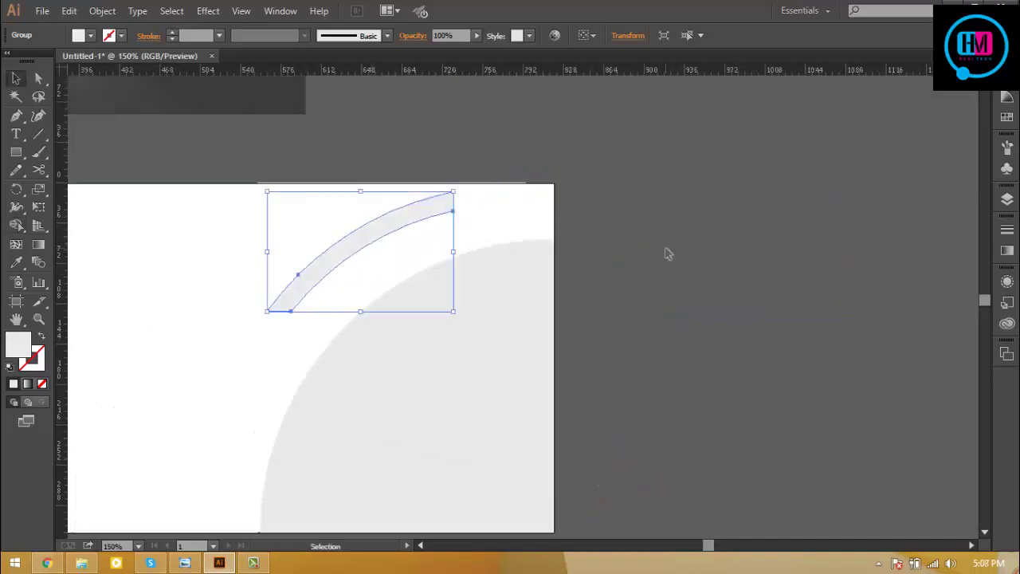
Drag the live corner widget on the grey strip's lower-left end anchors to round them.
click(667, 252)
click(372, 230)
key(a)
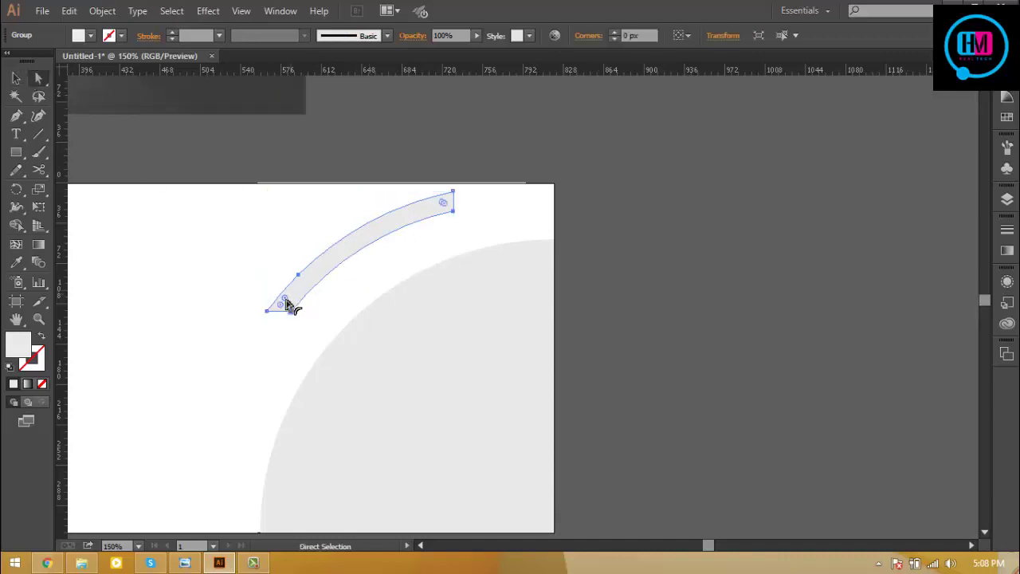
mouse_move(287, 305)
mouse_down()
mouse_move(274, 319)
mouse_move(293, 299)
mouse_up()
click(239, 296)
key(v)
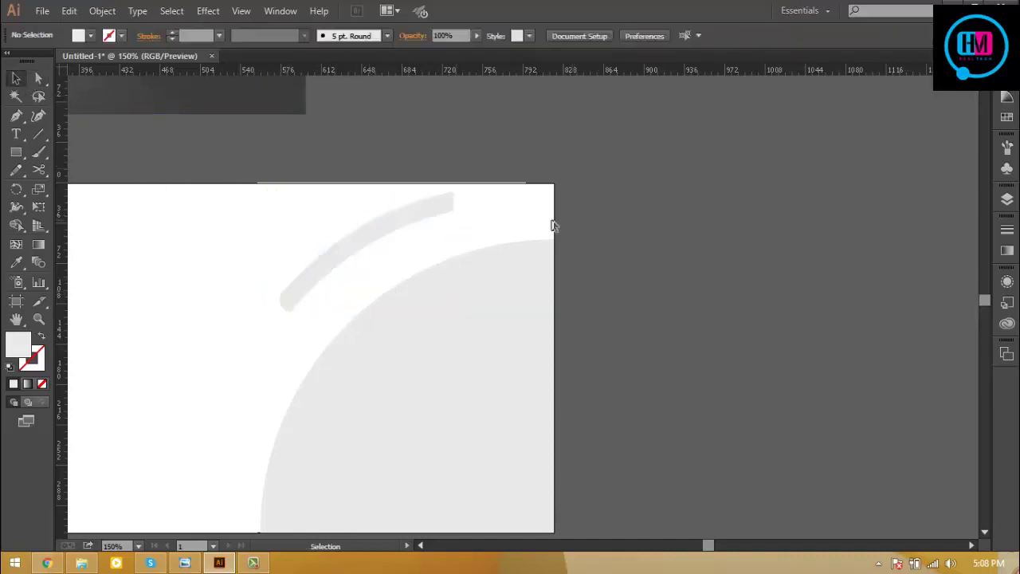
click(431, 211)
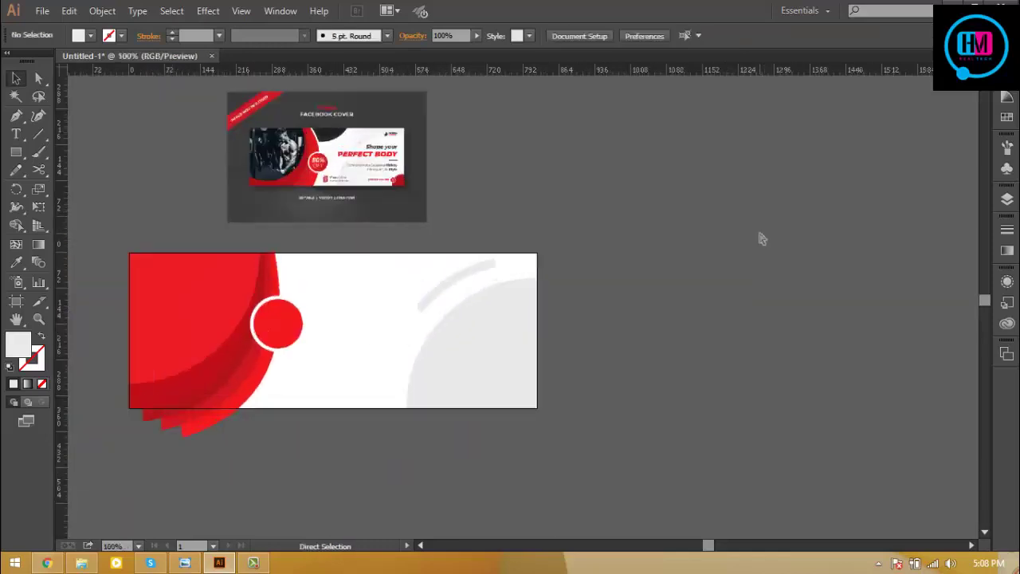
Duplicate the red ringed circle up to the cover's top edge and scale the copy down.
key(ctrl+plus)
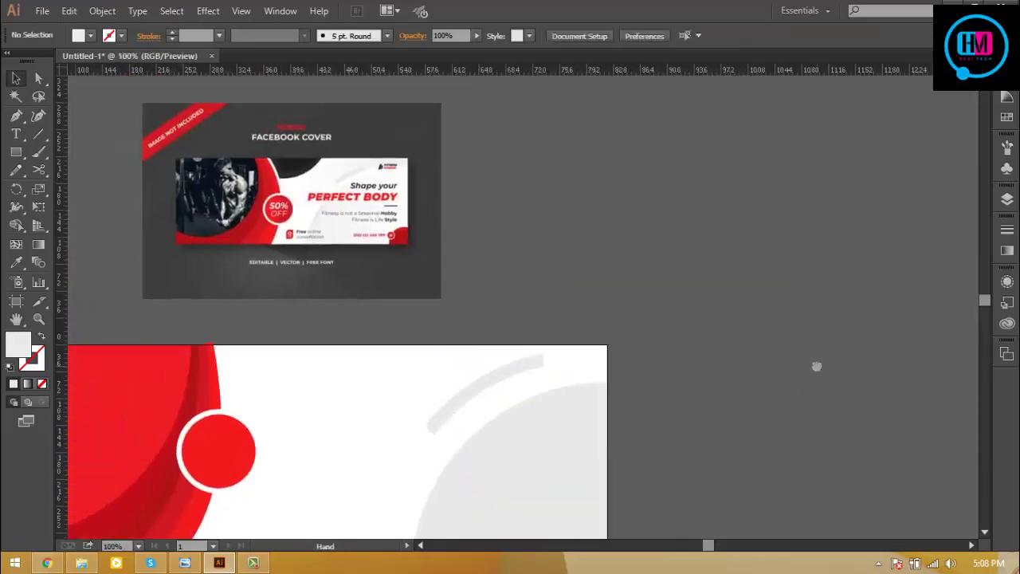
drag(815, 365, 883, 343)
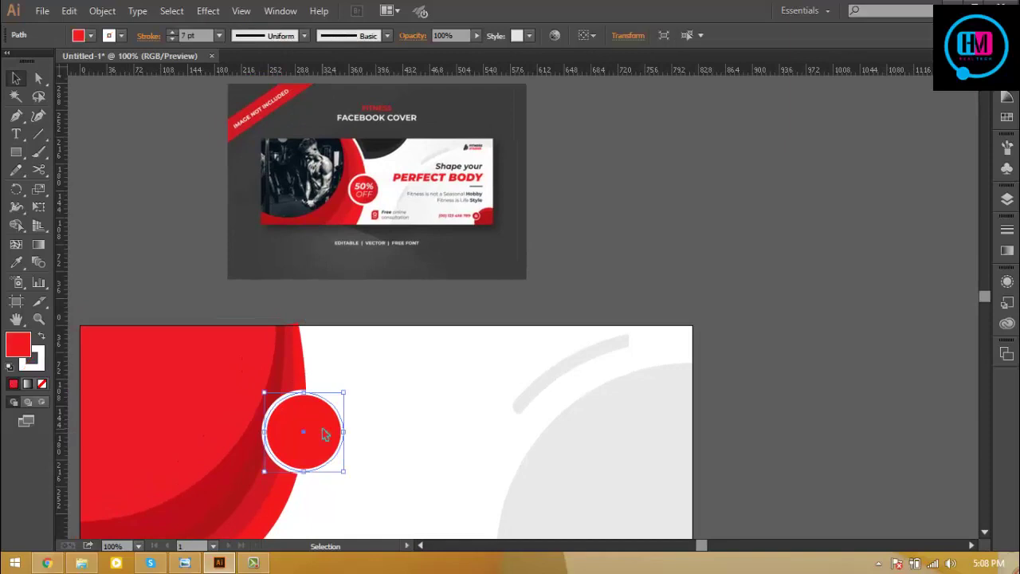
alt+drag(324, 432, 356, 345)
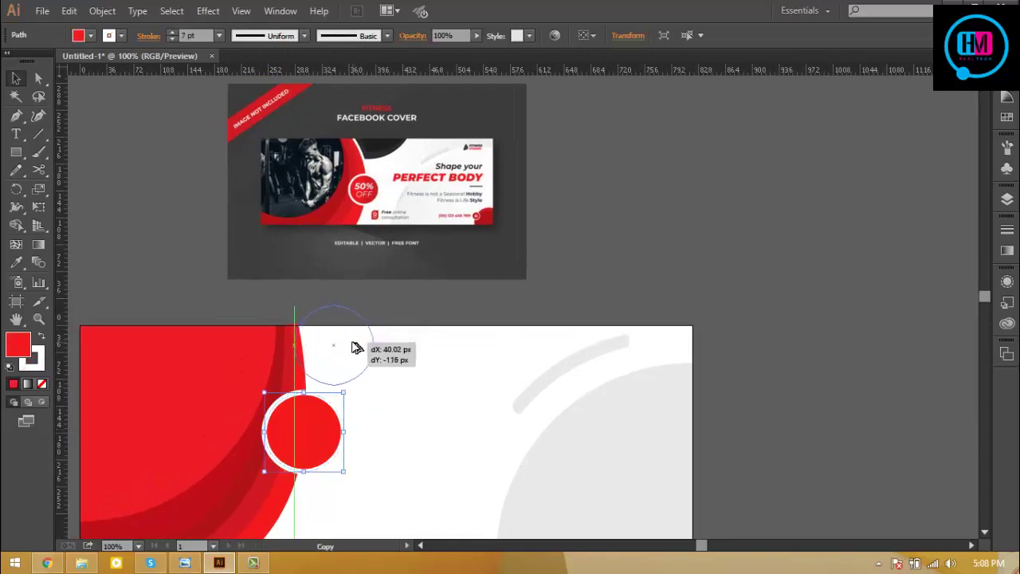
alt+drag(356, 344, 356, 345)
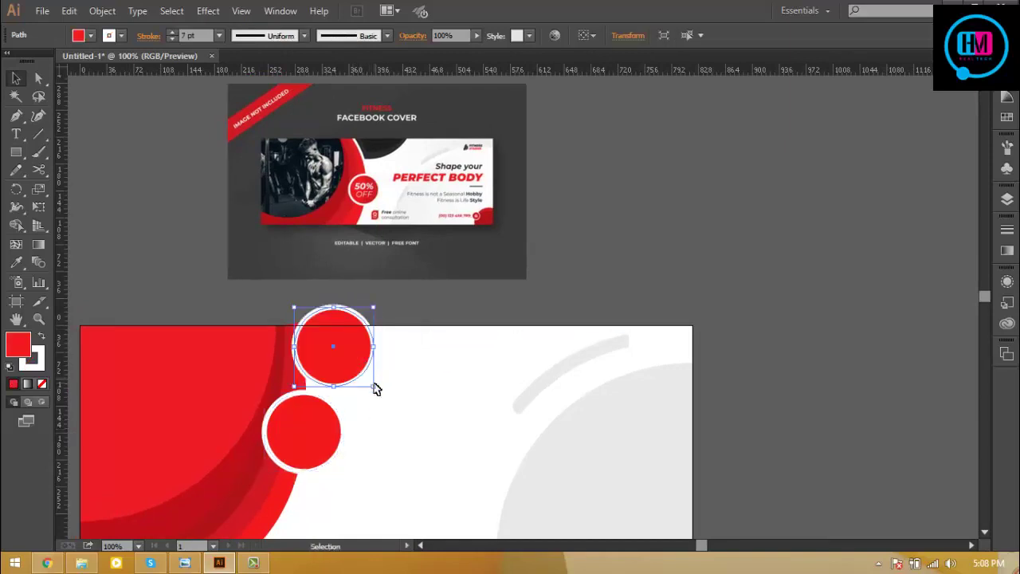
drag(376, 389, 356, 376)
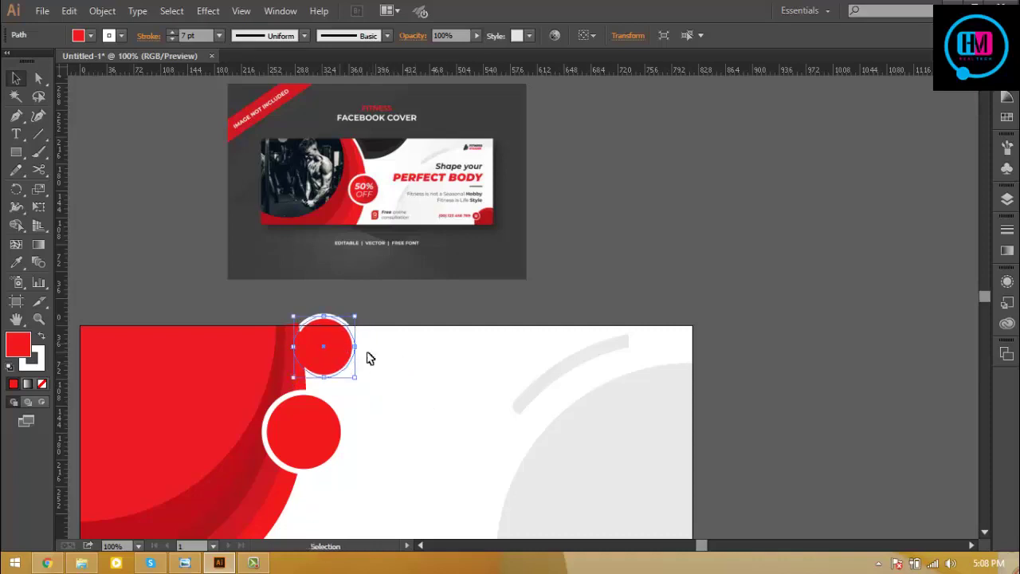
click(586, 305)
key(ctrl+plus)
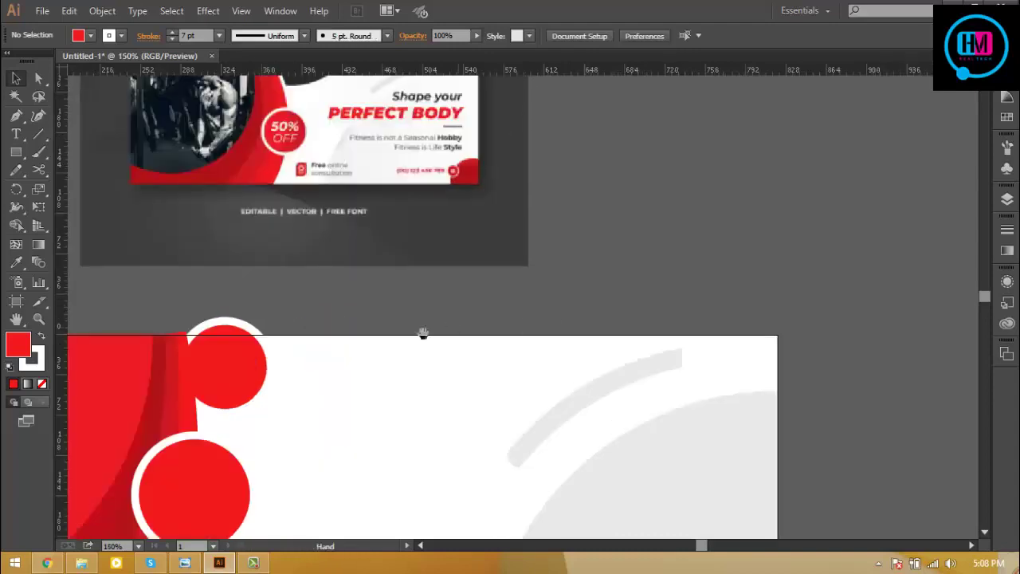
Give the red curve a white stroke of 7 pt weight.
drag(423, 333, 574, 389)
click(381, 469)
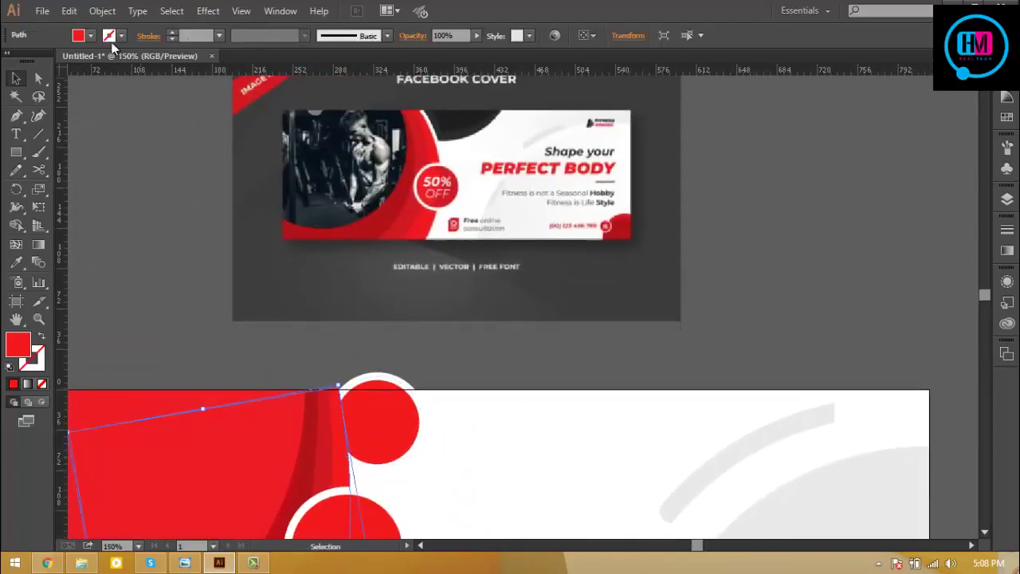
click(109, 36)
click(31, 61)
click(173, 32)
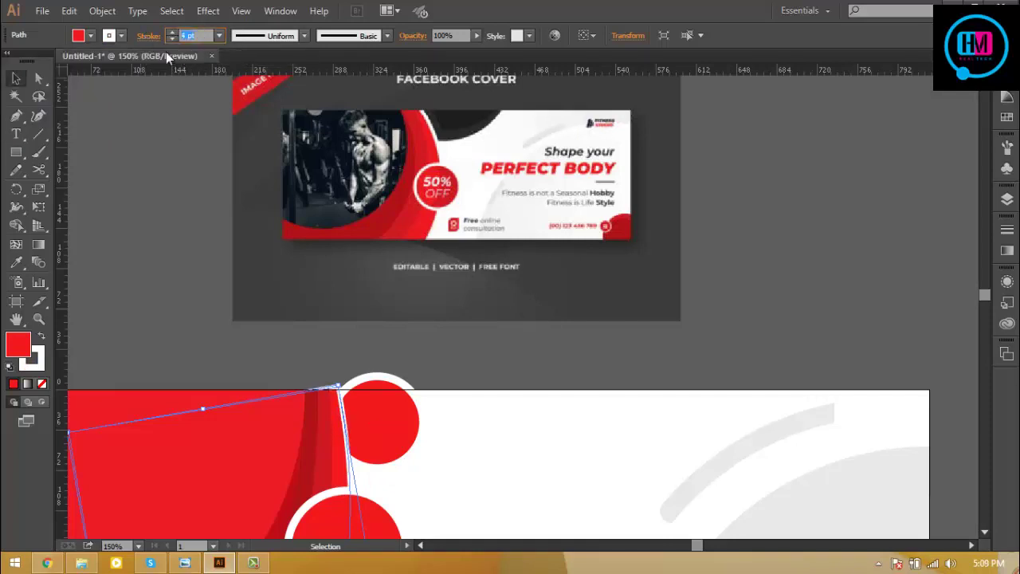
Bring the red circle to the front and set its stroke to None.
click(447, 357)
right_click(399, 433)
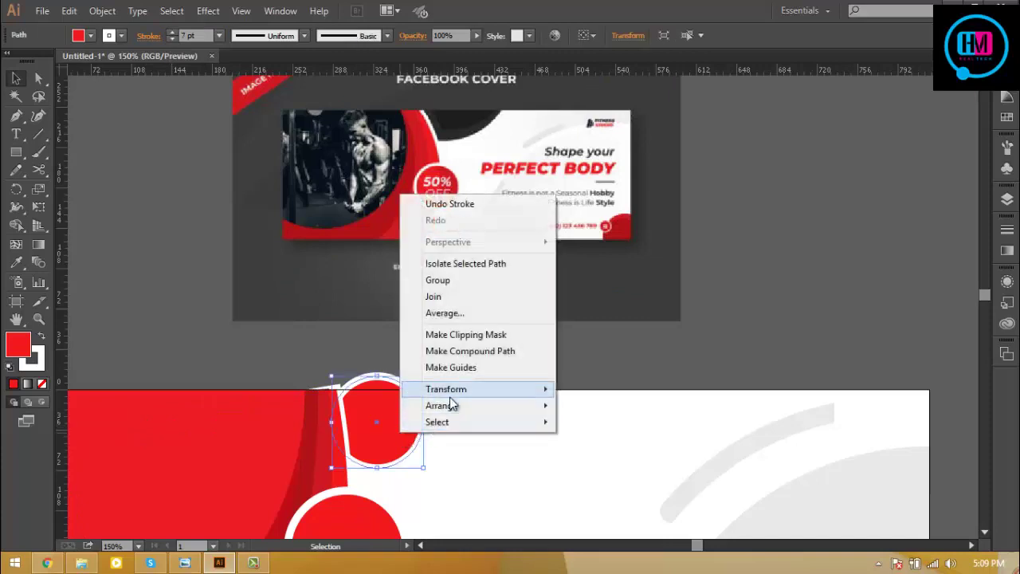
click(605, 405)
click(109, 35)
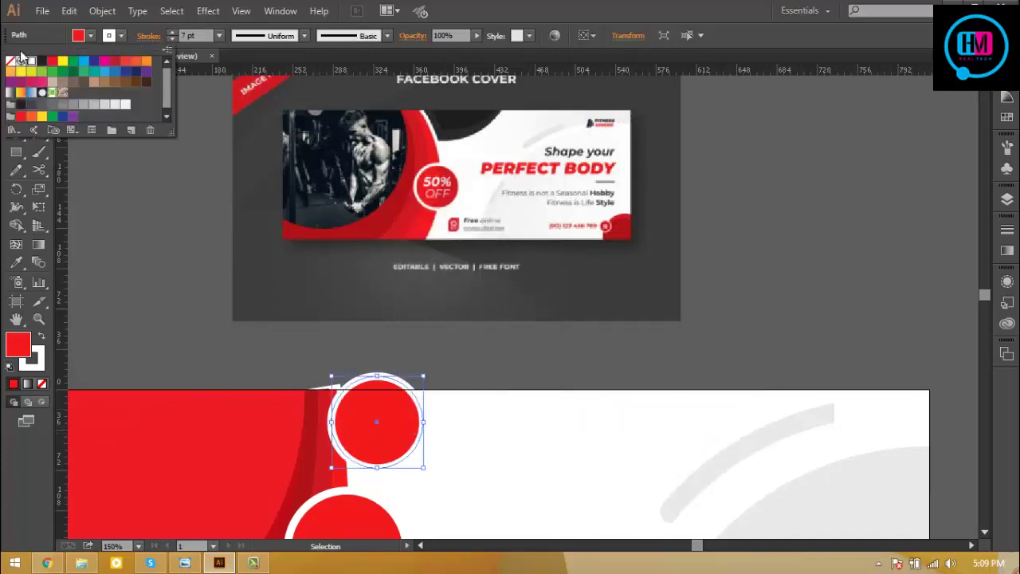
click(16, 61)
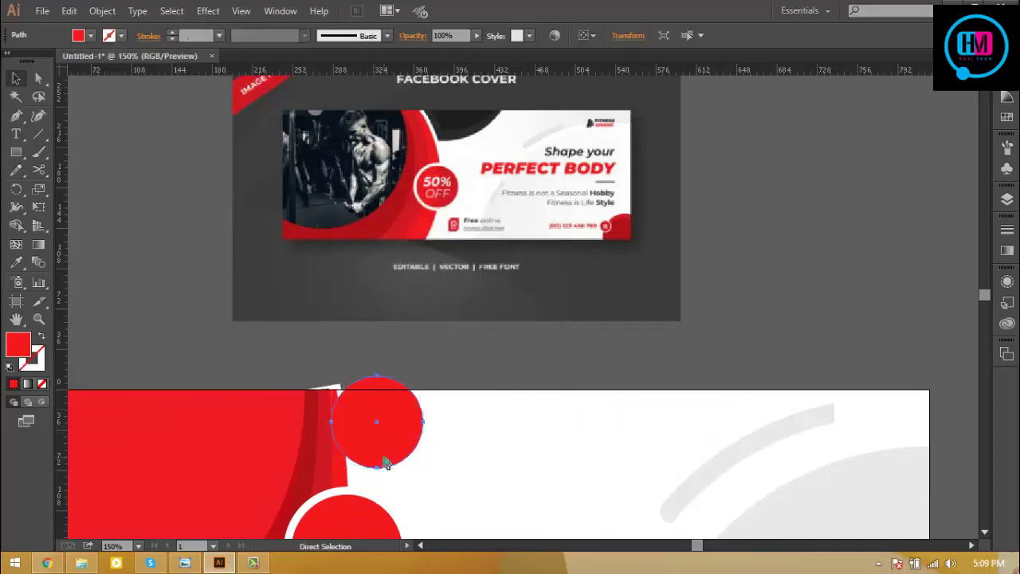
Send the red circle backward behind the curve's white outline.
scroll(391, 463, up, 1)
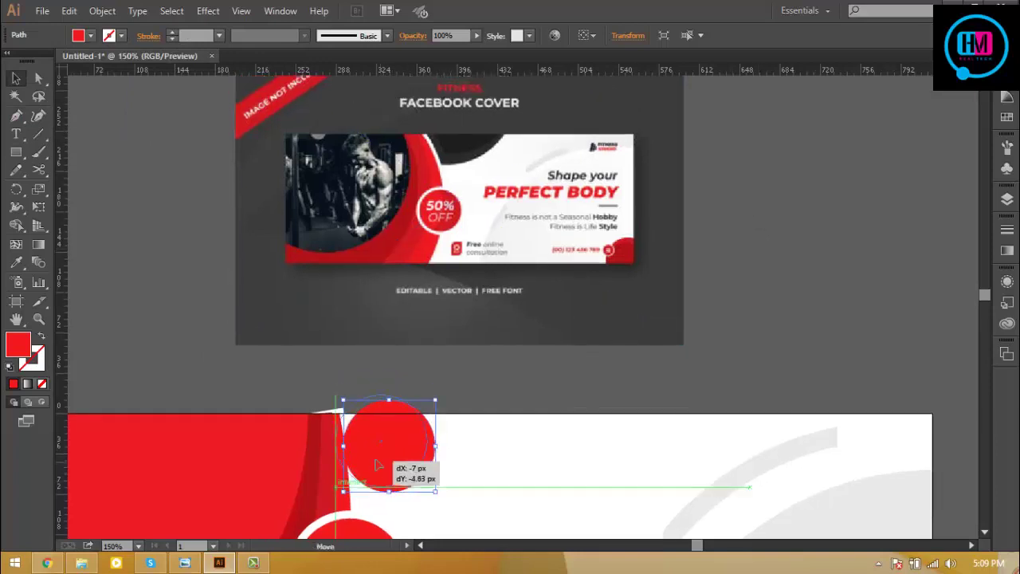
drag(381, 461, 432, 483)
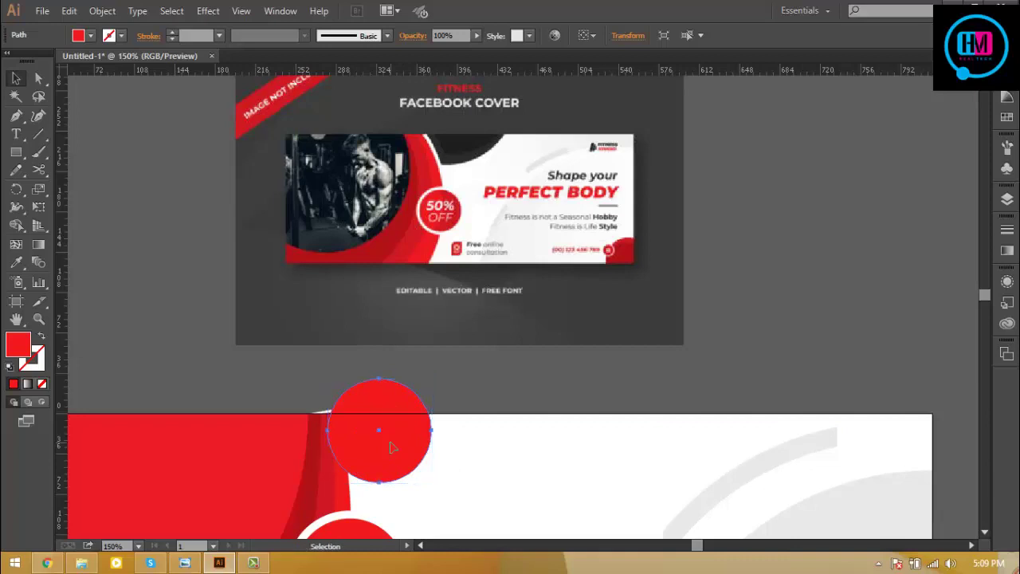
key(ctrl+bracketleft)
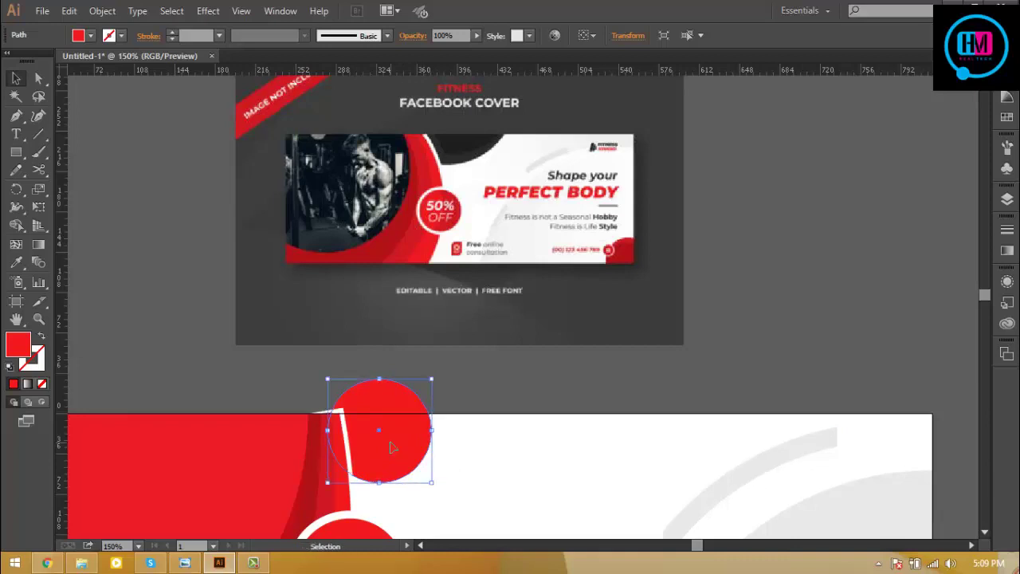
click(505, 419)
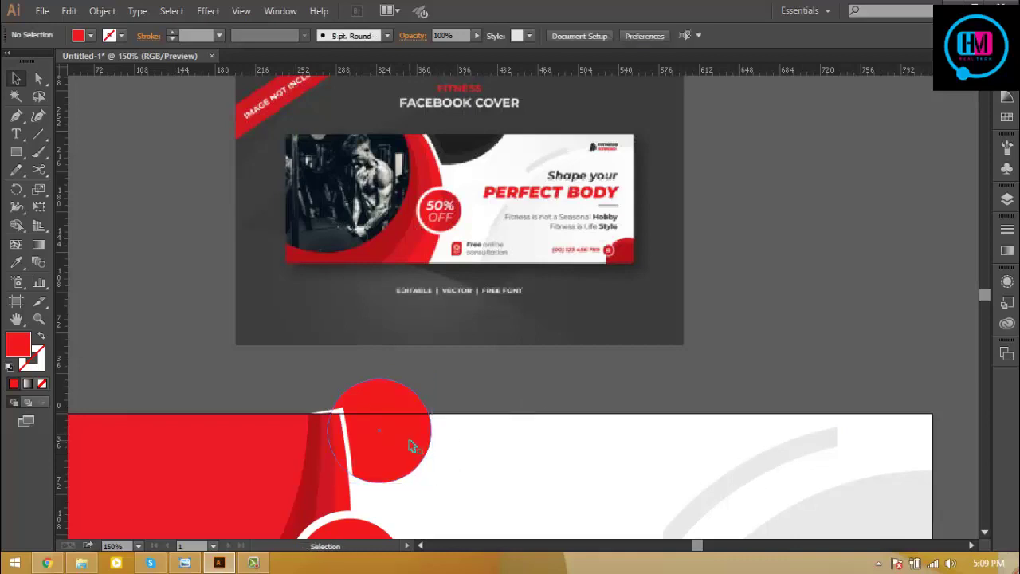
Expand the curve's white outline into a shape and shift the red circle right.
key(ctrl+equal)
drag(408, 447, 607, 372)
click(487, 447)
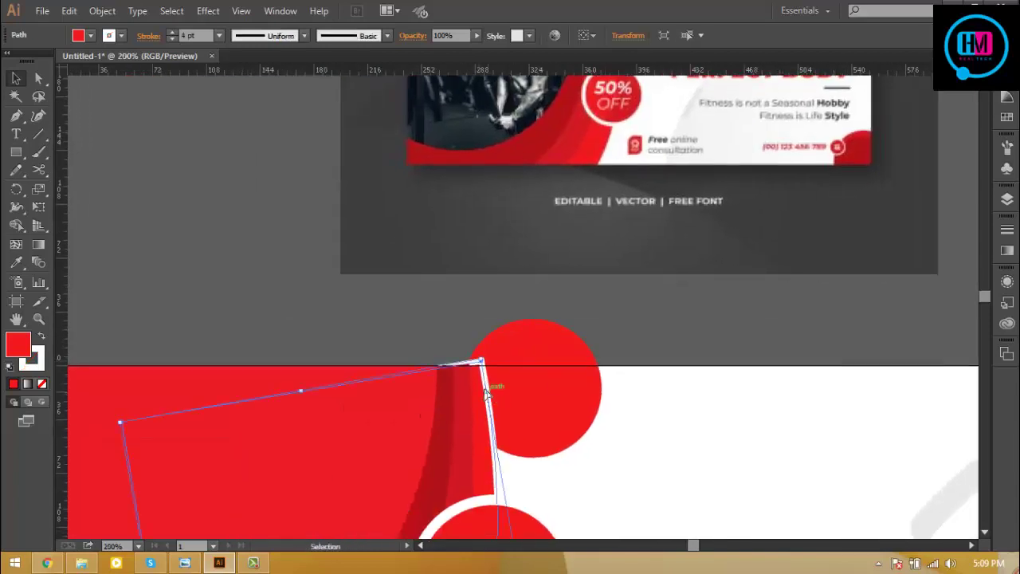
click(102, 10)
click(141, 168)
key(Return)
click(651, 383)
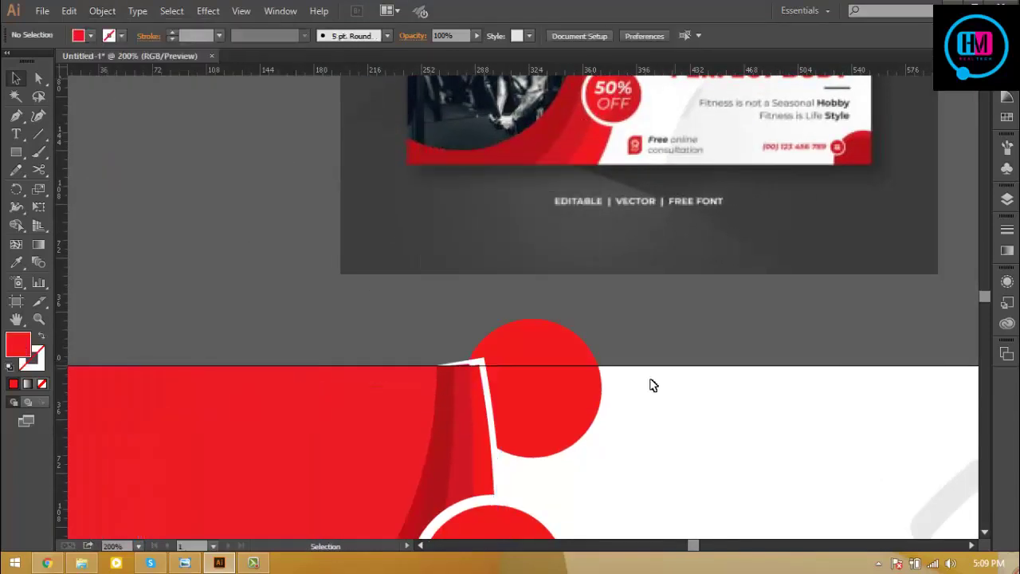
drag(600, 396, 706, 397)
click(438, 312)
Trim everything above the cover's top edge with a rectangle and Shape Builder Alt-click.
mouse_move(216, 244)
mouse_down()
mouse_move(519, 353)
mouse_move(517, 365)
mouse_up()
key(ctrl+a)
click(16, 226)
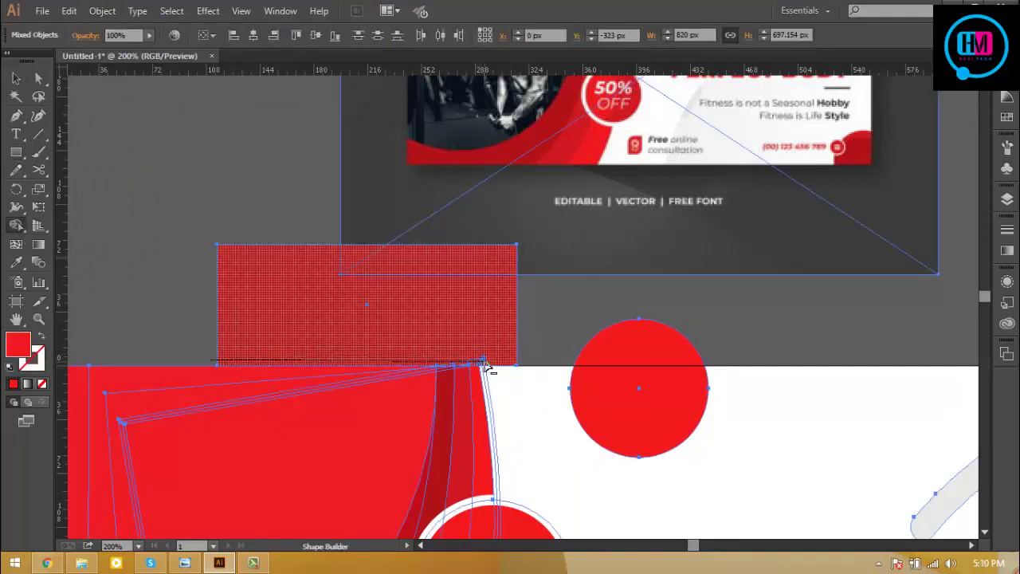
alt+click(488, 365)
key(v)
click(224, 220)
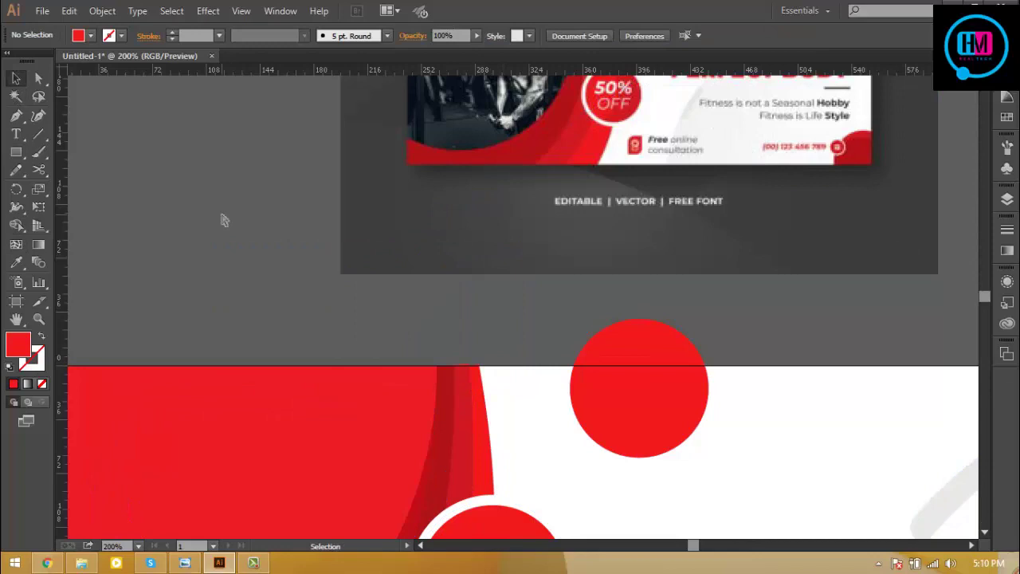
key(ctrl+plus)
key(ctrl+plus)
key(ctrl+plus)
drag(221, 214, 238, 94)
Delete the white outline slivers above the top edge with a covering rectangle and Shape Builder.
click(388, 410)
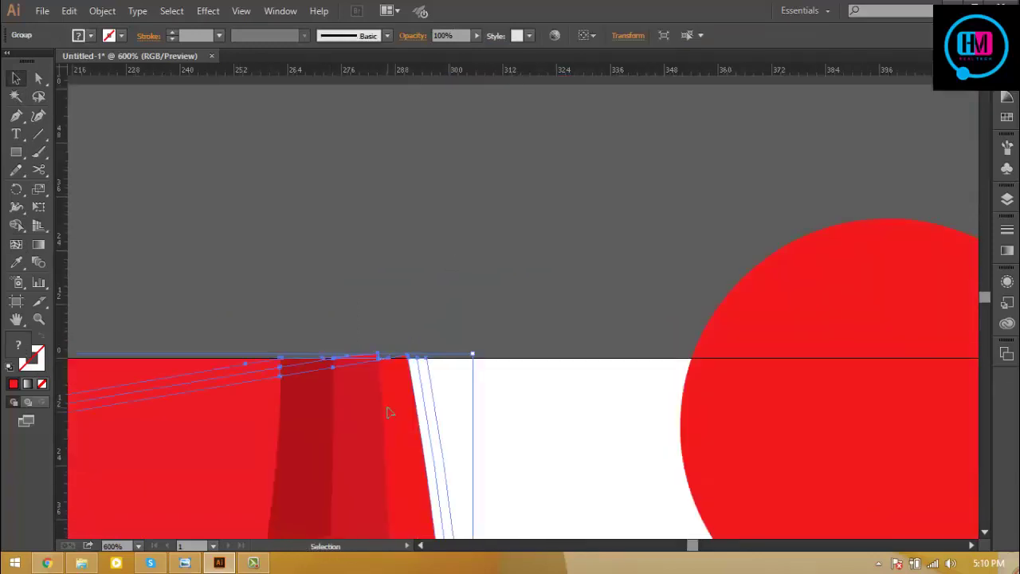
click(435, 227)
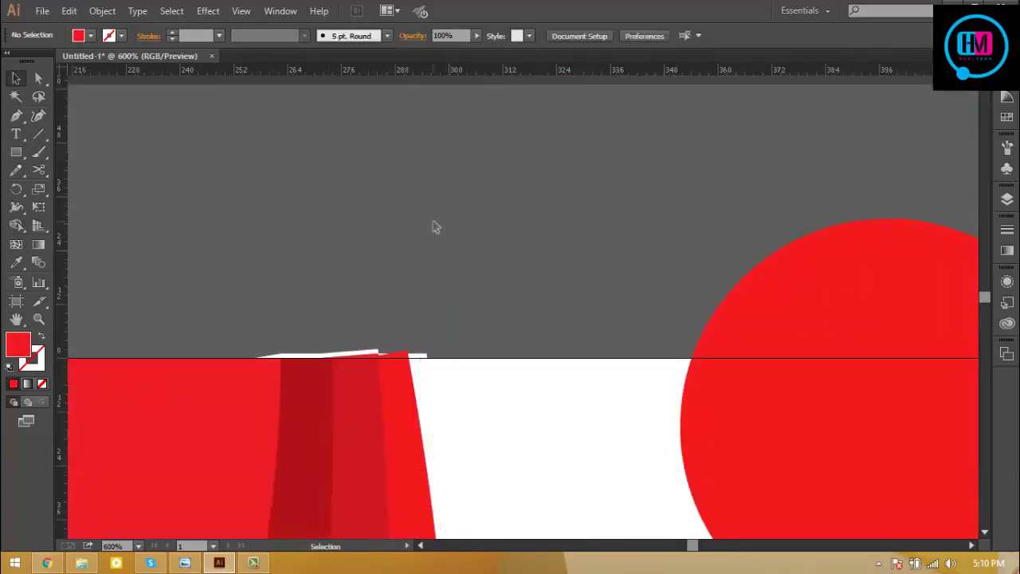
click(16, 154)
drag(110, 233, 464, 357)
key(ctrl+a)
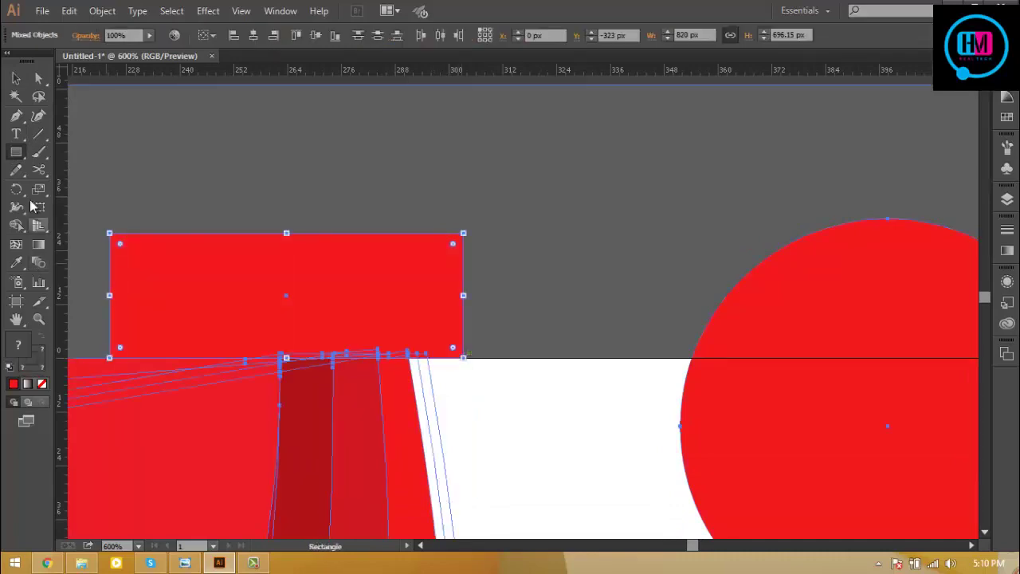
click(16, 226)
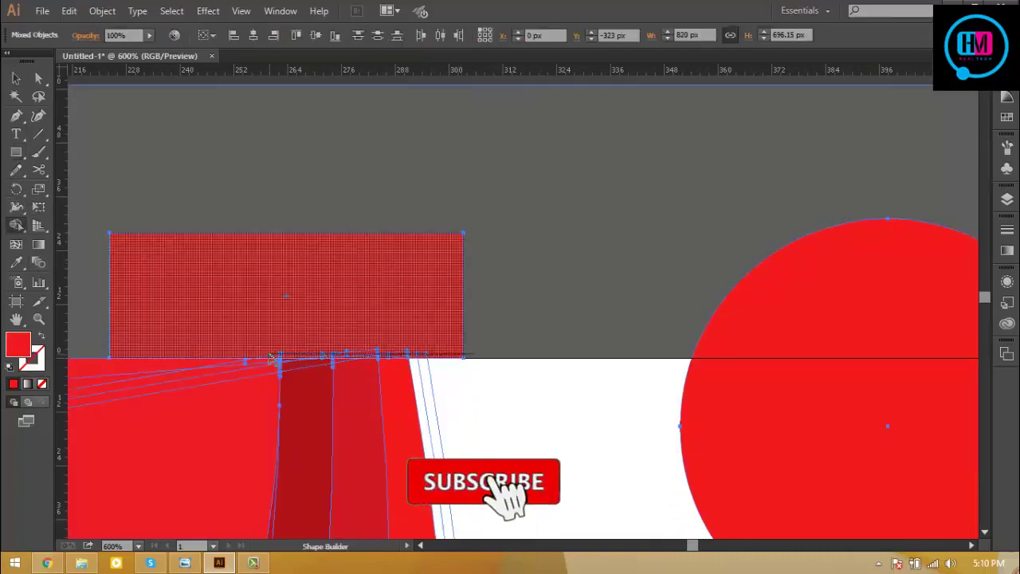
alt+click(414, 343)
scroll(403, 356, up, 1)
scroll(399, 353, up, 2)
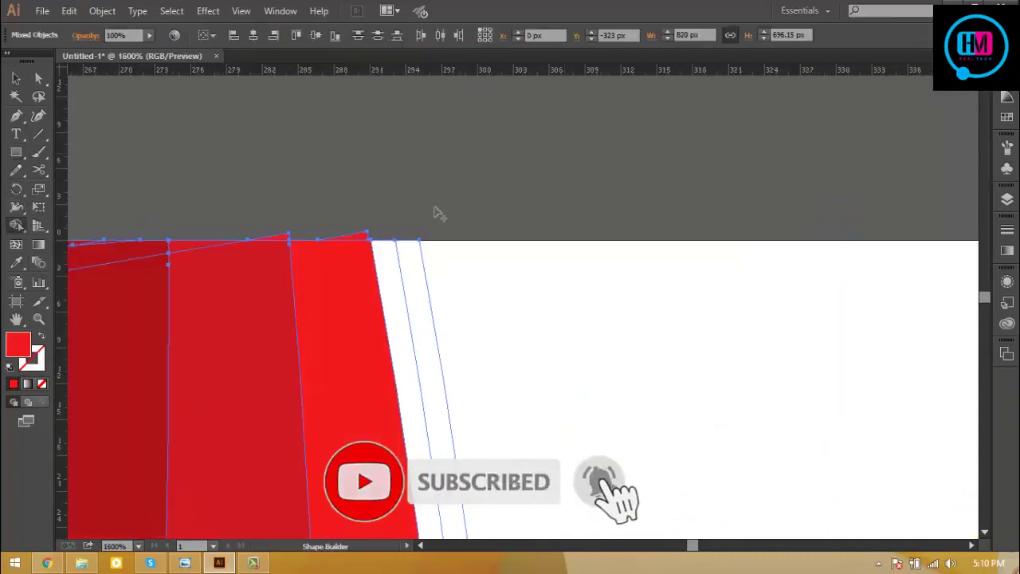
key(v)
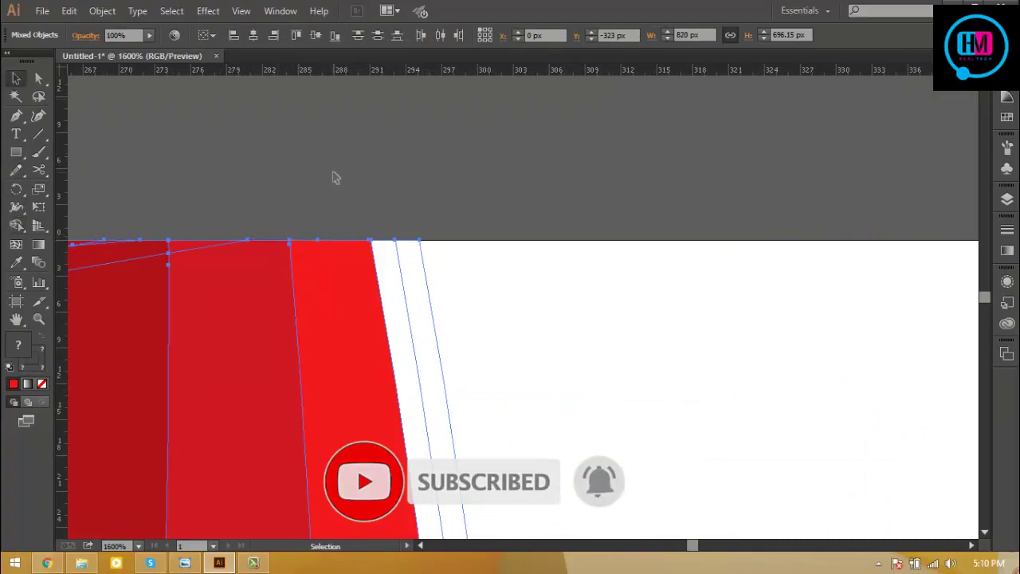
click(335, 176)
key(ctrl+minus)
key(ctrl+minus)
key(ctrl+minus)
key(ctrl+minus)
key(ctrl+minus)
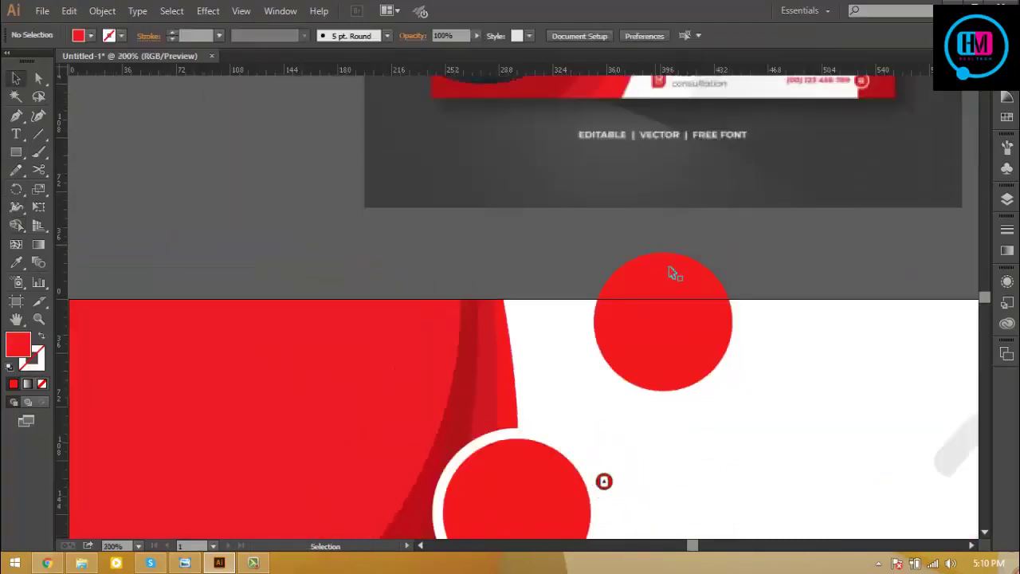
Move the small circle onto the cover's top edge beside the curve.
drag(673, 336, 577, 351)
drag(571, 327, 576, 309)
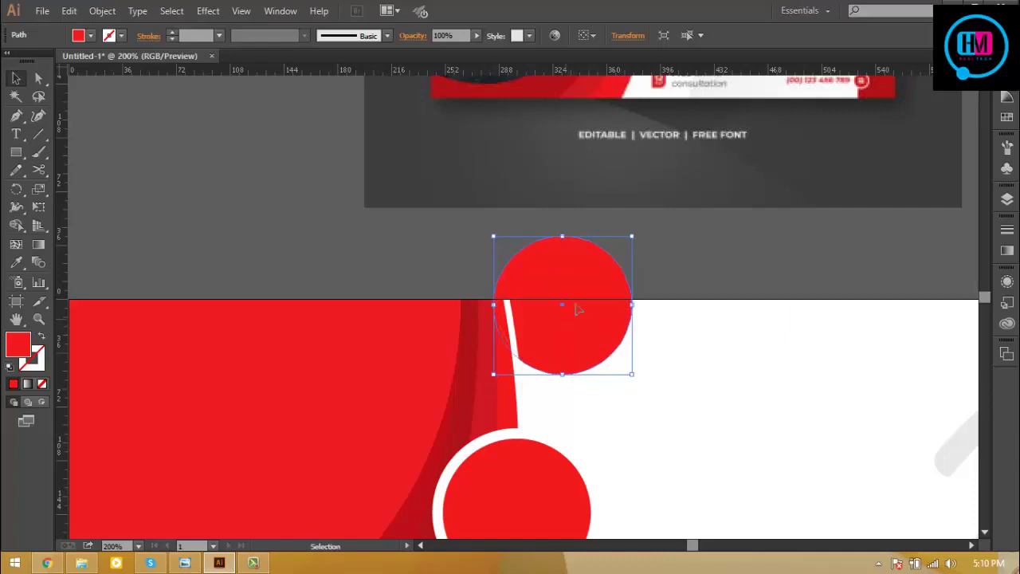
click(643, 311)
key(ctrl+minus)
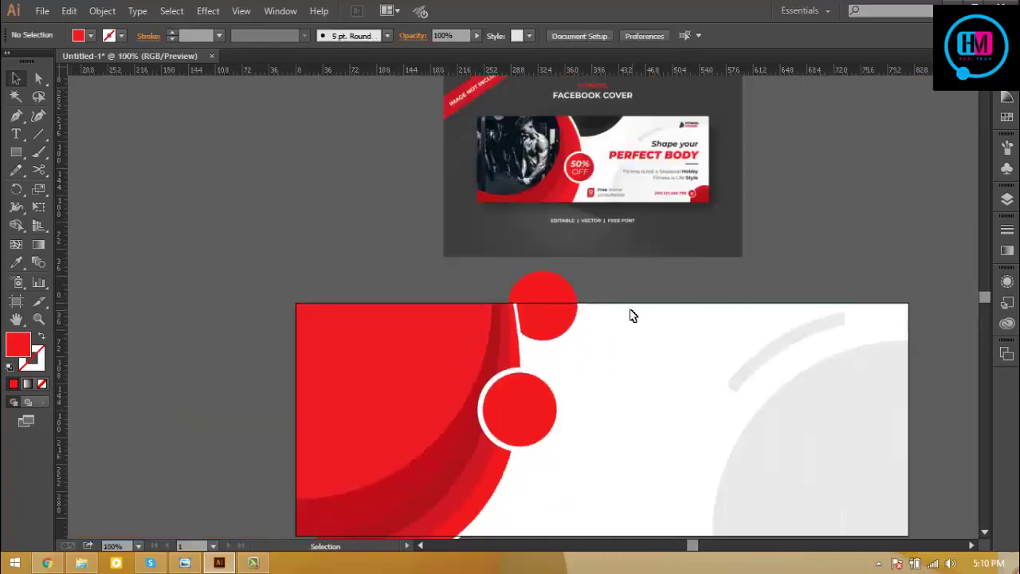
Recolour the circle dark grey by eyedropper and stretch it into a wider ellipse.
click(558, 311)
key(i)
click(526, 116)
key(v)
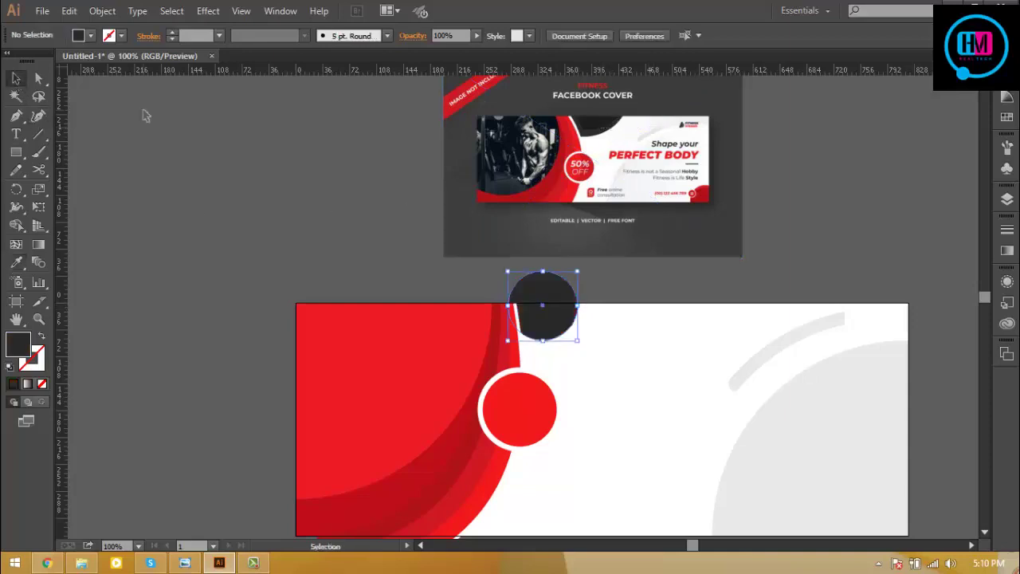
key(ctrl+shift+a)
click(531, 326)
drag(578, 341, 610, 349)
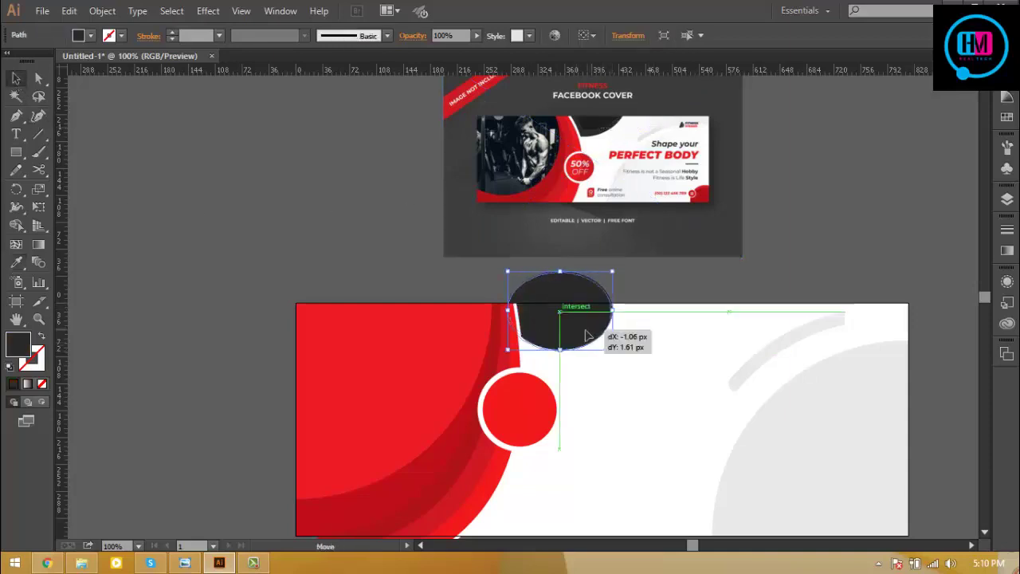
click(693, 294)
Trim the ellipse flat at the top edge with a rectangle and Shape Builder.
key(ctrl+plus)
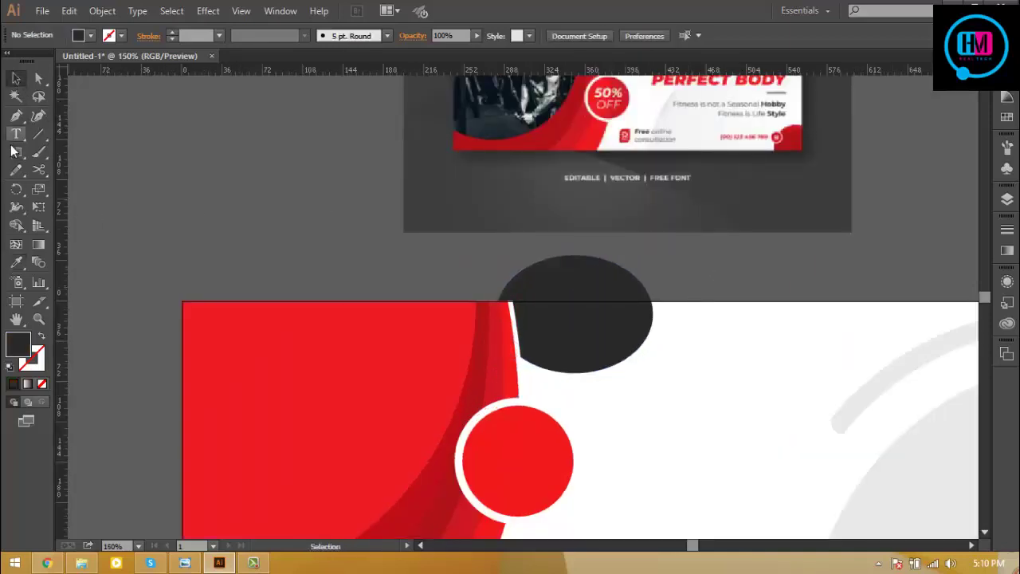
click(16, 152)
mouse_move(244, 164)
mouse_down()
mouse_move(681, 302)
mouse_move(575, 271)
mouse_up()
key(ctrl+a)
click(16, 225)
click(228, 159)
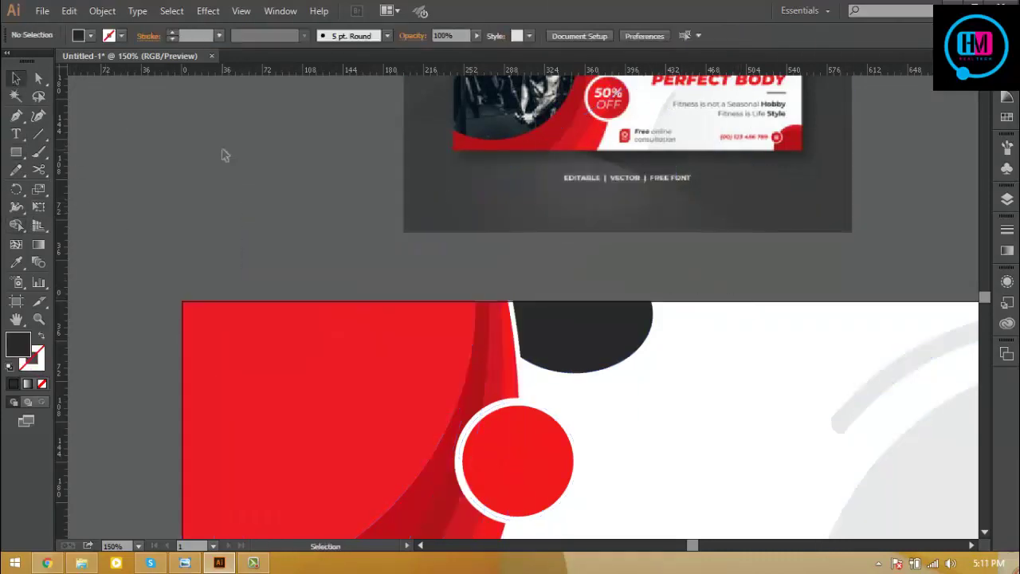
key(ctrl+minus)
key(ctrl+minus)
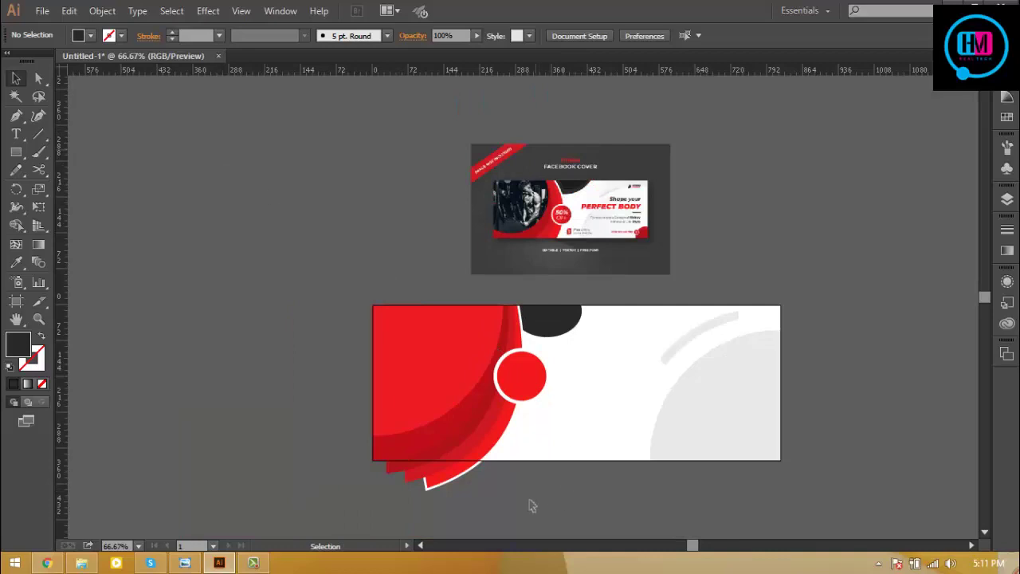
Cut the red bands' overhang below the bottom edge with a rectangle and Shape Builder Alt-click.
scroll(527, 462, down, 3)
click(434, 309)
click(534, 487)
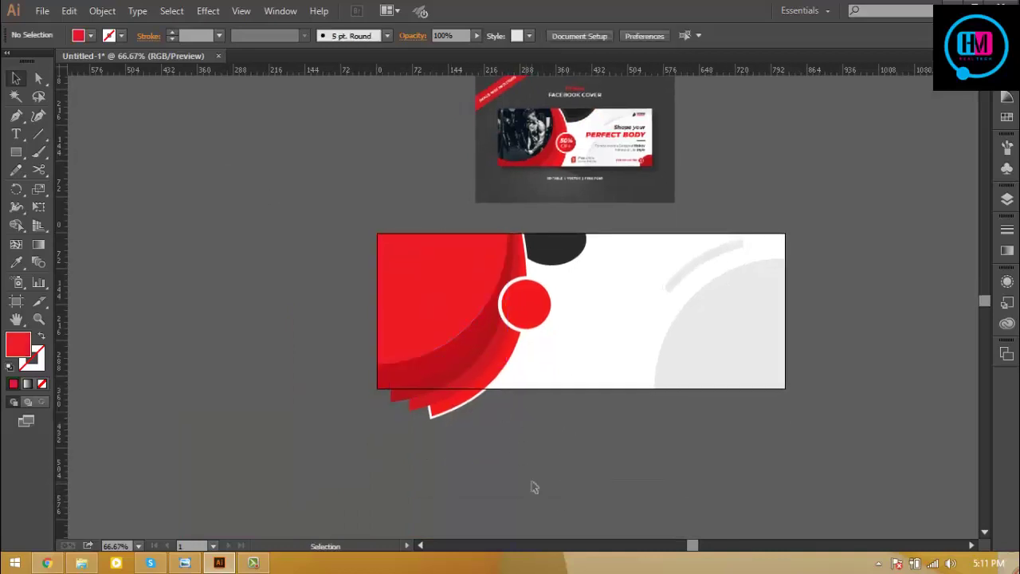
key(m)
key(ctrl+plus)
key(ctrl+plus)
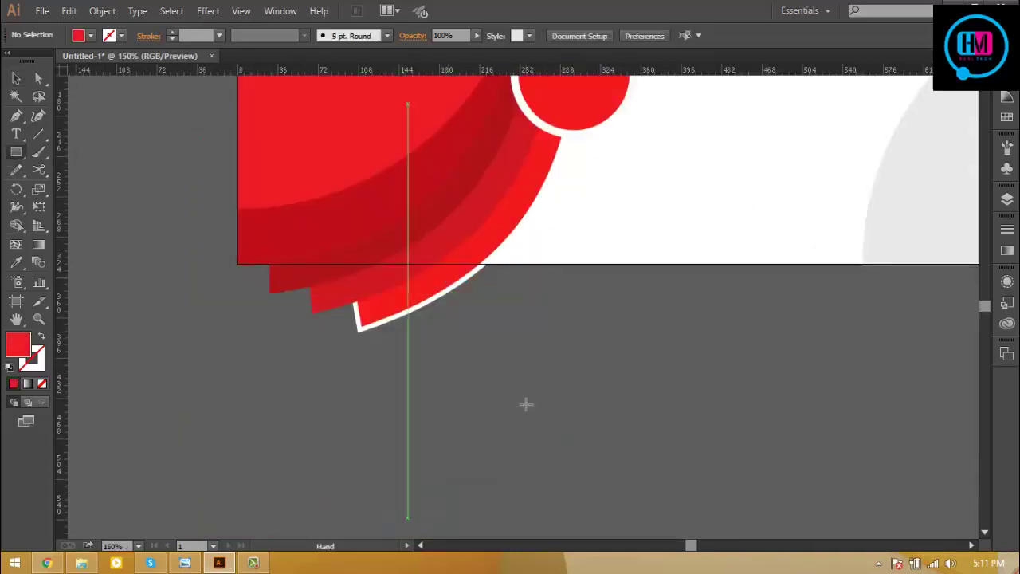
drag(706, 416, 167, 264)
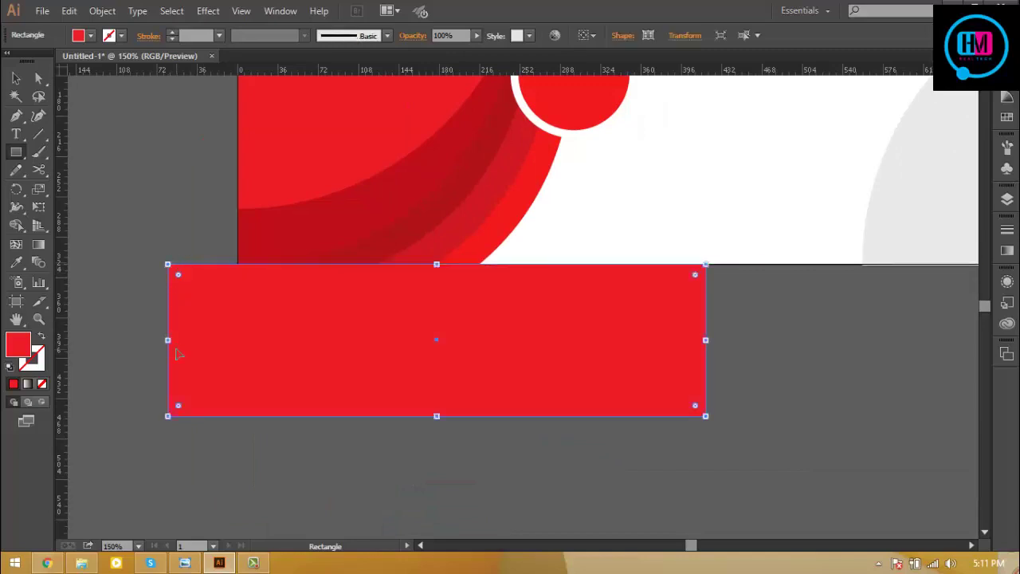
key(ctrl+a)
key(shift+m)
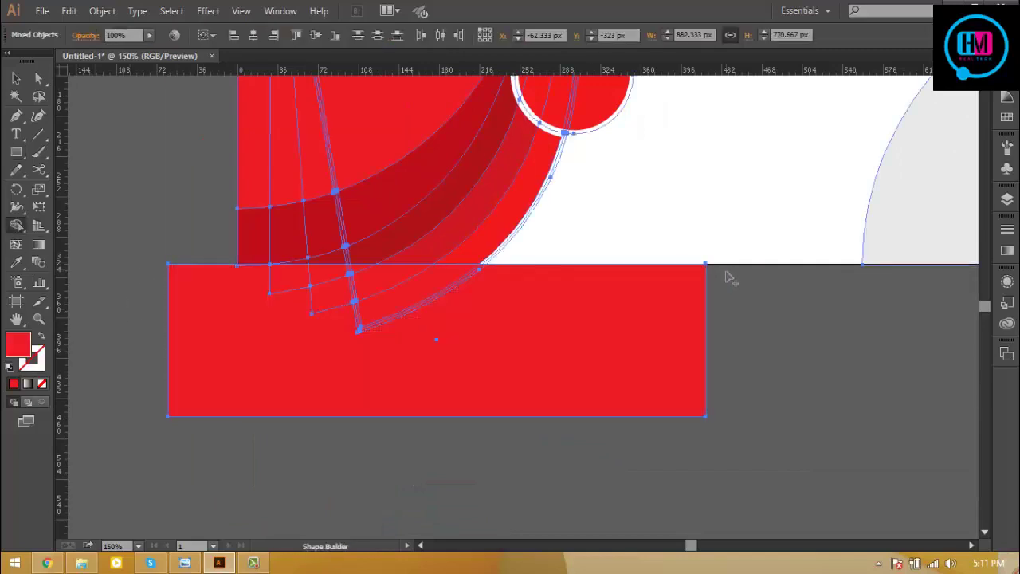
alt+click(237, 278)
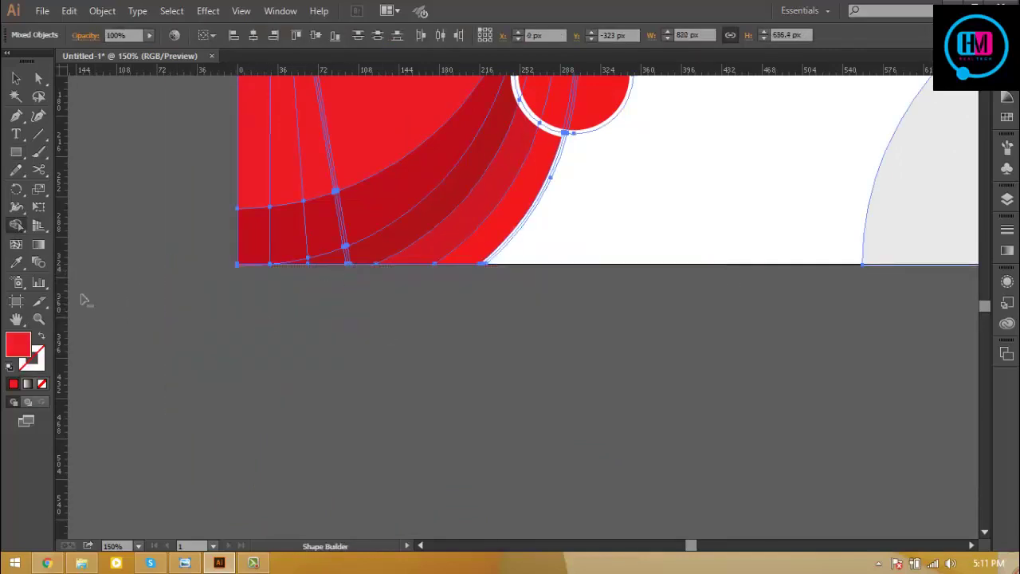
click(15, 78)
click(132, 303)
key(ctrl+minus)
Create the two-line text '50% OFFE' on the pasteboard left of the banner.
scroll(208, 367, up, 3)
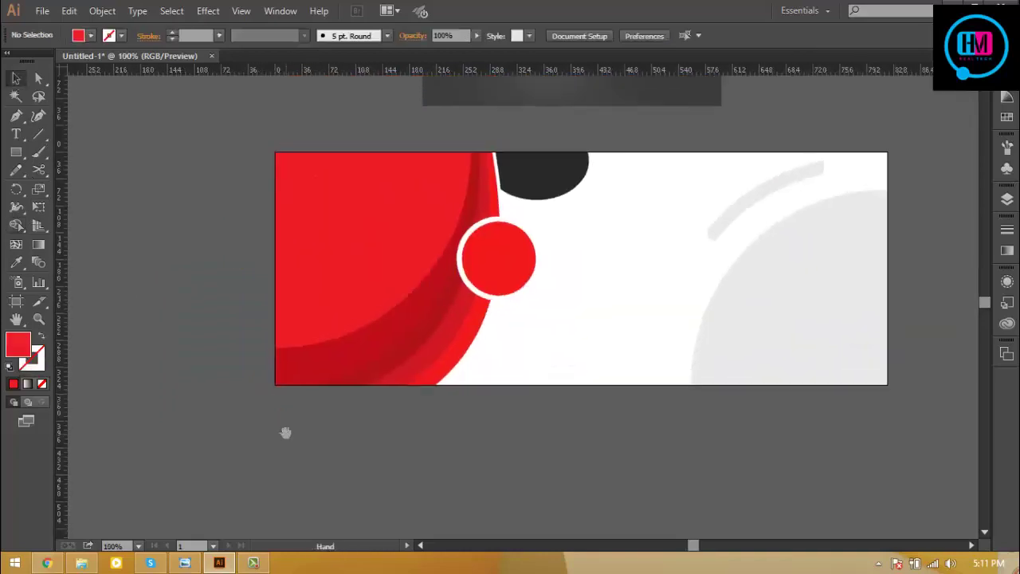
key(ctrl+minus)
drag(540, 412, 518, 447)
key(ctrl+plus)
key(ctrl+plus)
key(ctrl+plus)
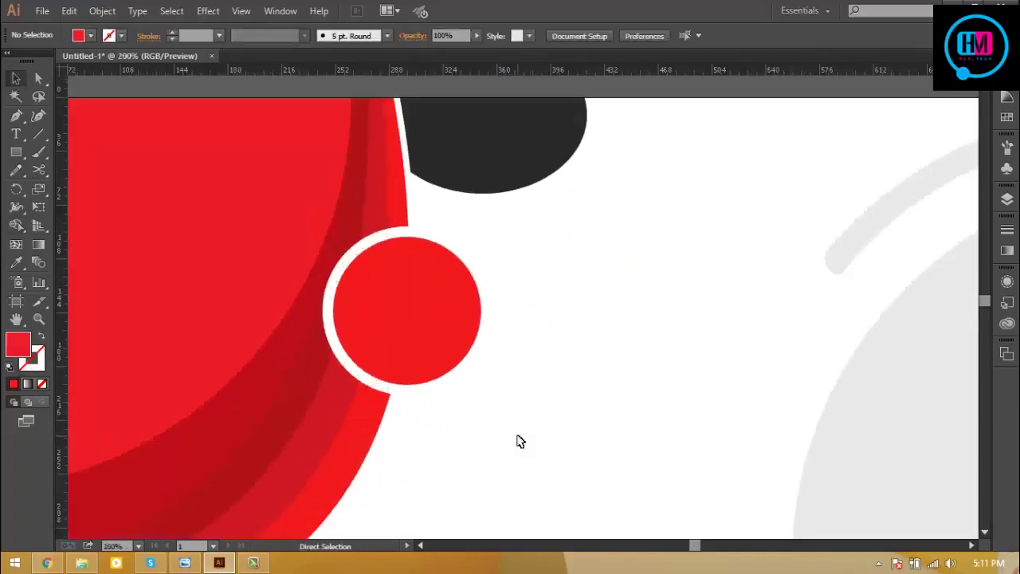
key(ctrl+minus)
key(ctrl+minus)
key(t)
click(127, 335)
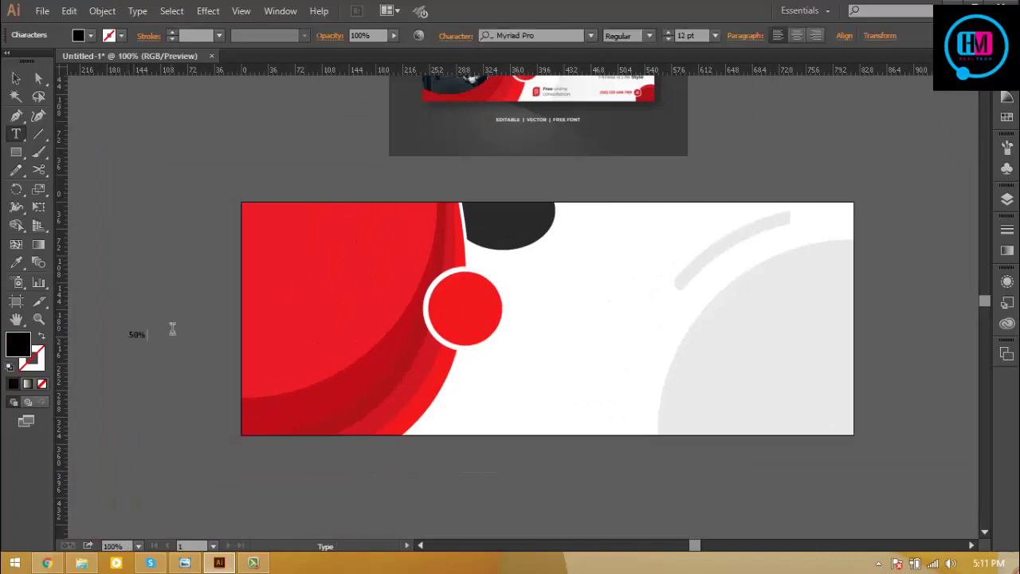
key(alt+Tab)
key(alt+Tab)
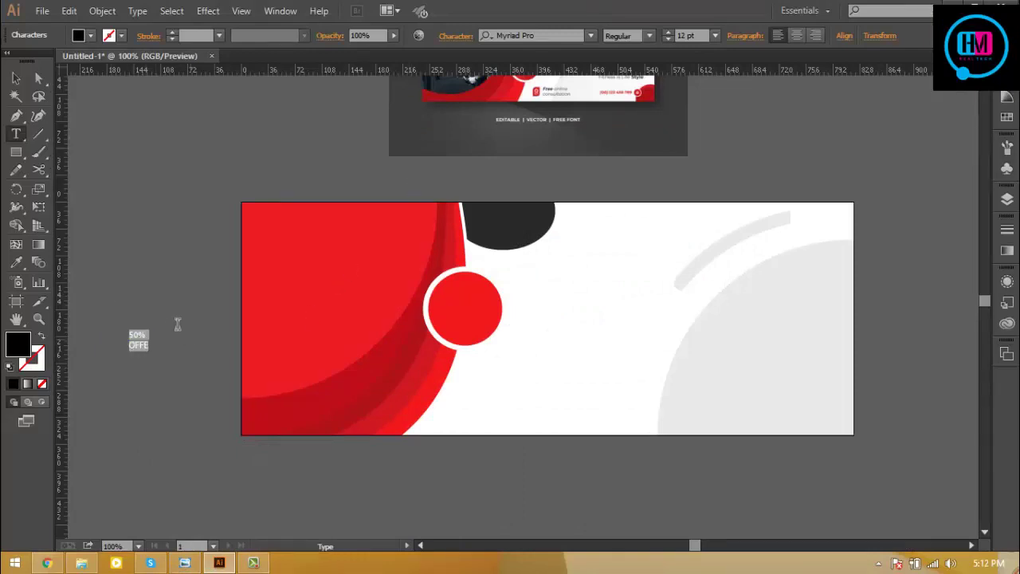
key(Escape)
Move the '50% OFFE' text into the red circle and fill it white.
mouse_move(146, 347)
mouse_down()
mouse_move(474, 306)
mouse_move(492, 339)
mouse_up()
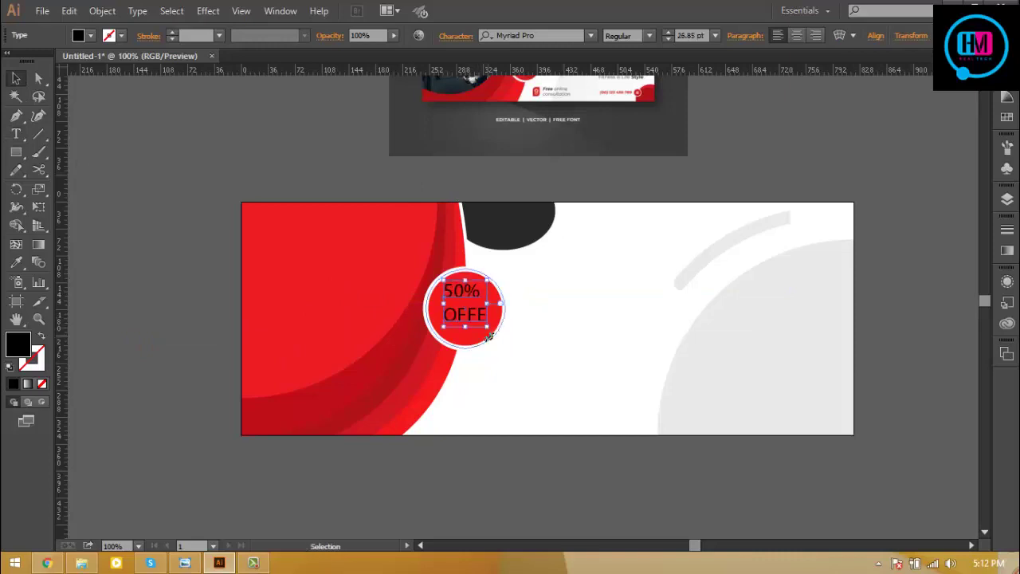
click(90, 35)
click(21, 61)
click(187, 266)
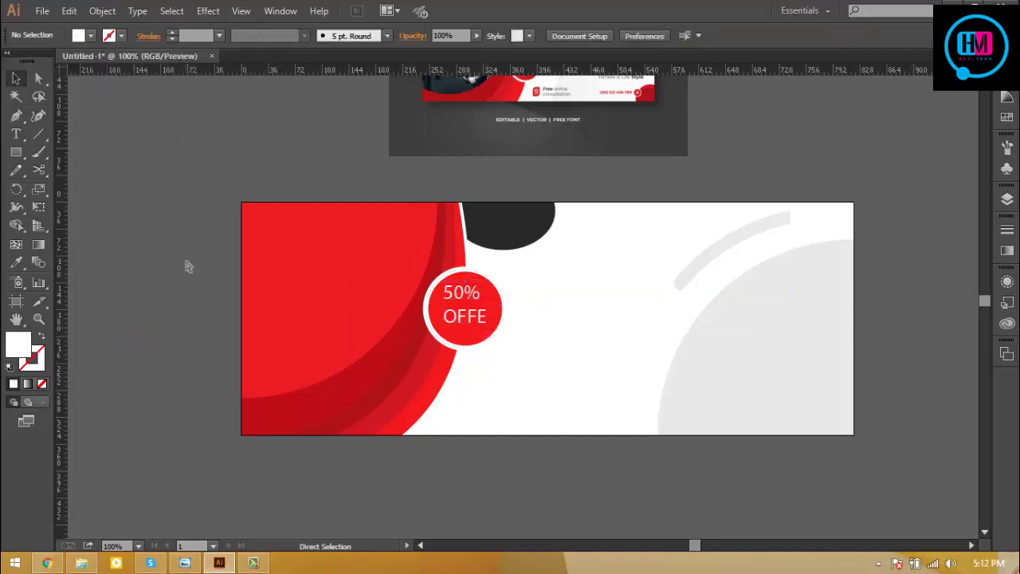
key(ctrl+minus)
drag(752, 177, 728, 214)
scroll(728, 214, up, 1)
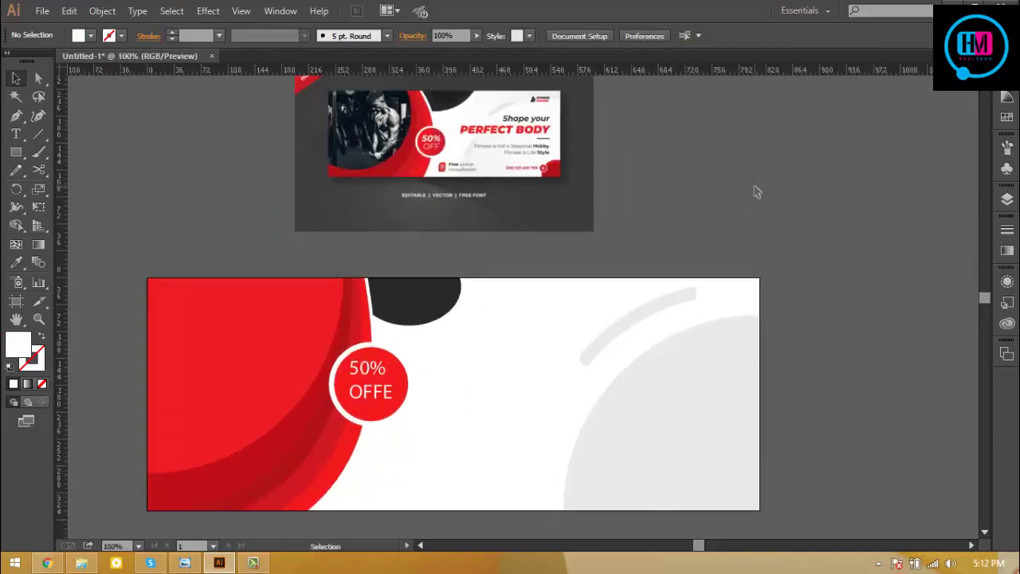
Scale a copy of the grey quarter circle into the bottom-right corner and fill it dark red.
click(755, 413)
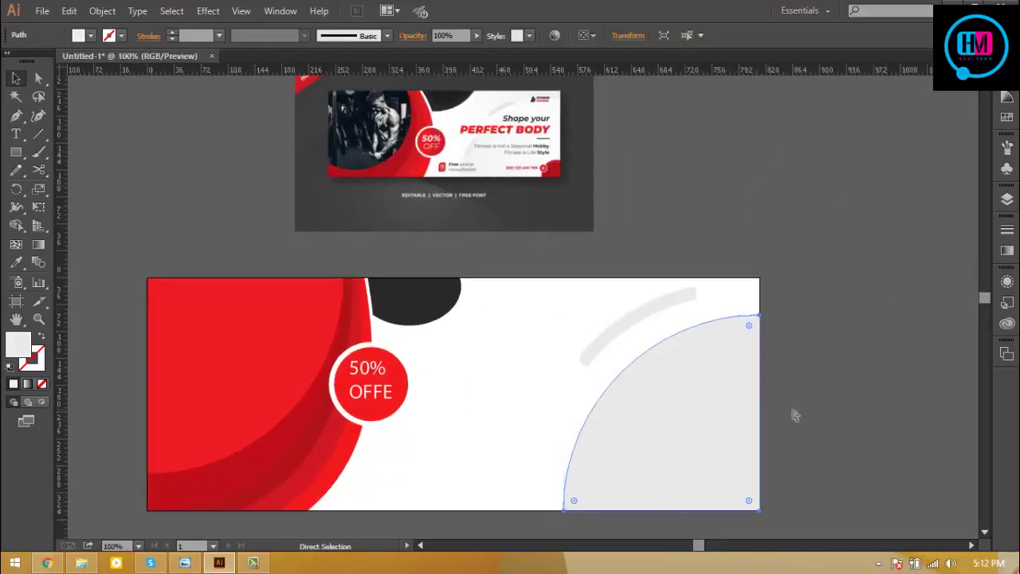
drag(564, 316, 705, 457)
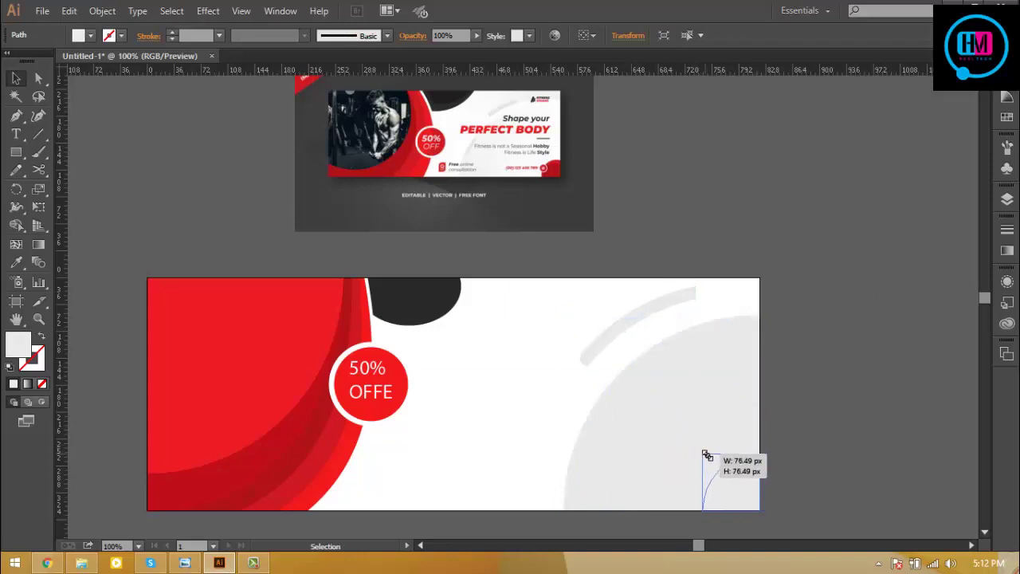
key(i)
click(561, 173)
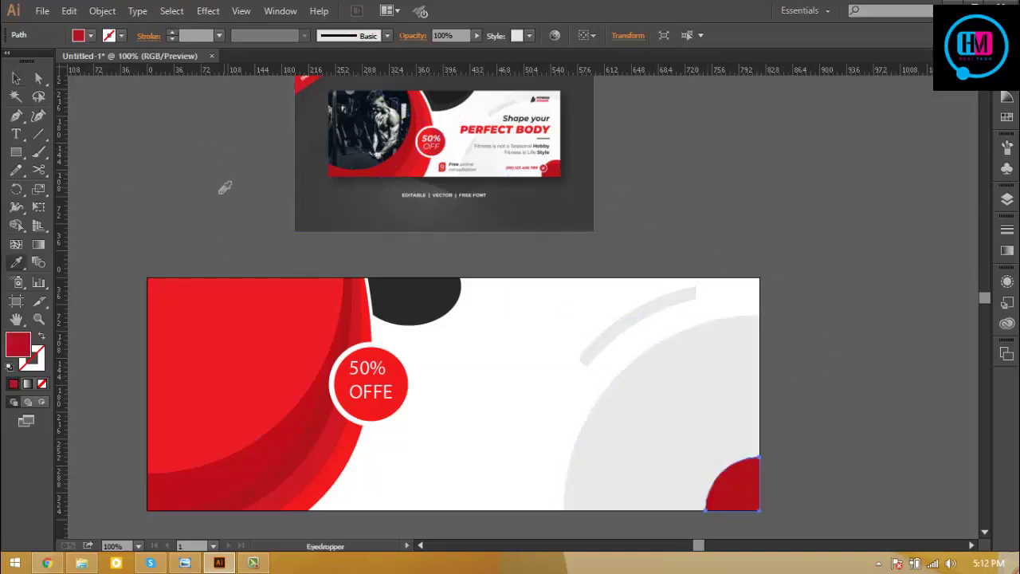
click(16, 80)
click(891, 240)
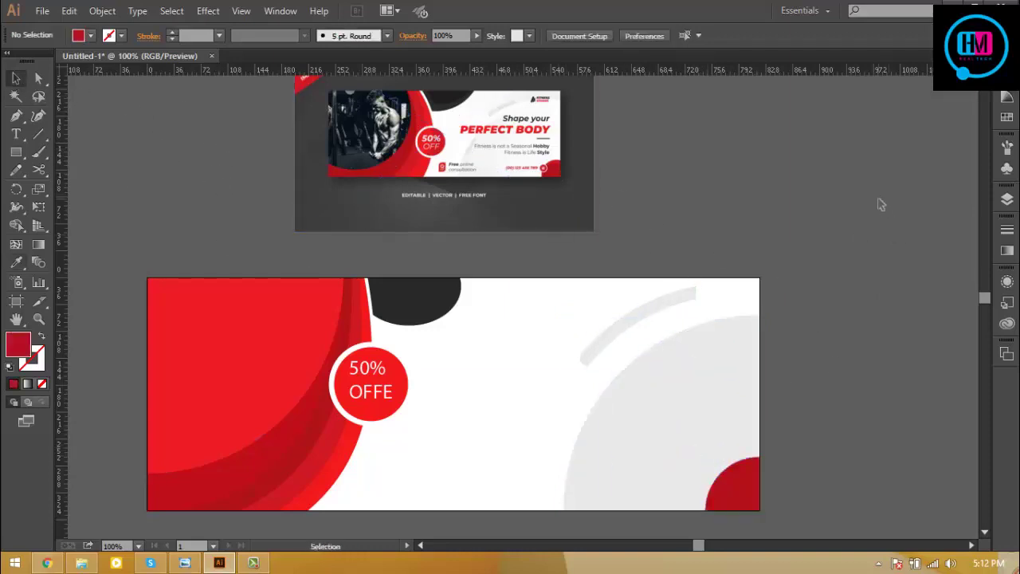
click(193, 563)
Set the 'Shope Your' text's font style to Bold Italic.
click(192, 563)
key(t)
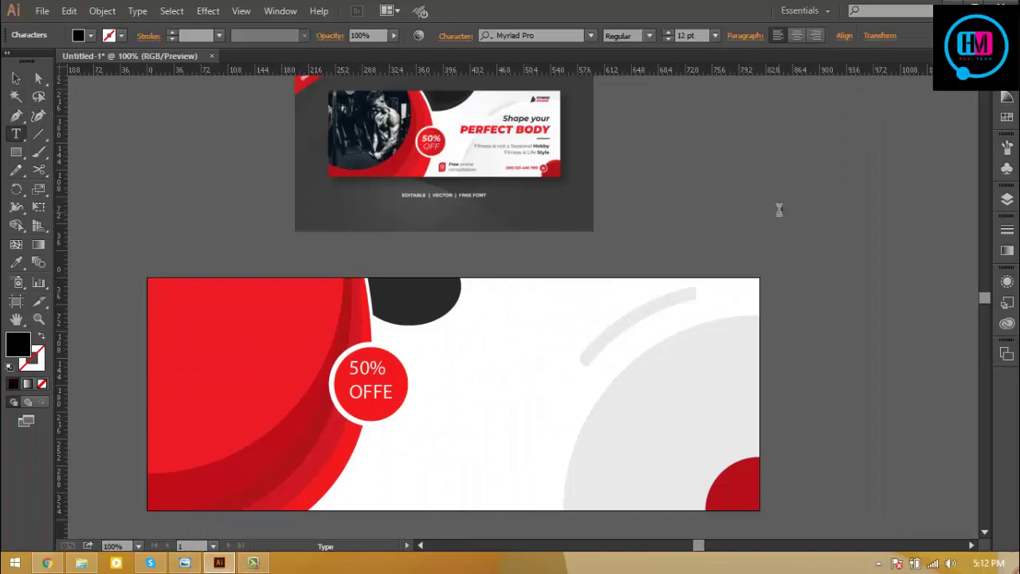
text(Shope Your)
key(ctrl+a)
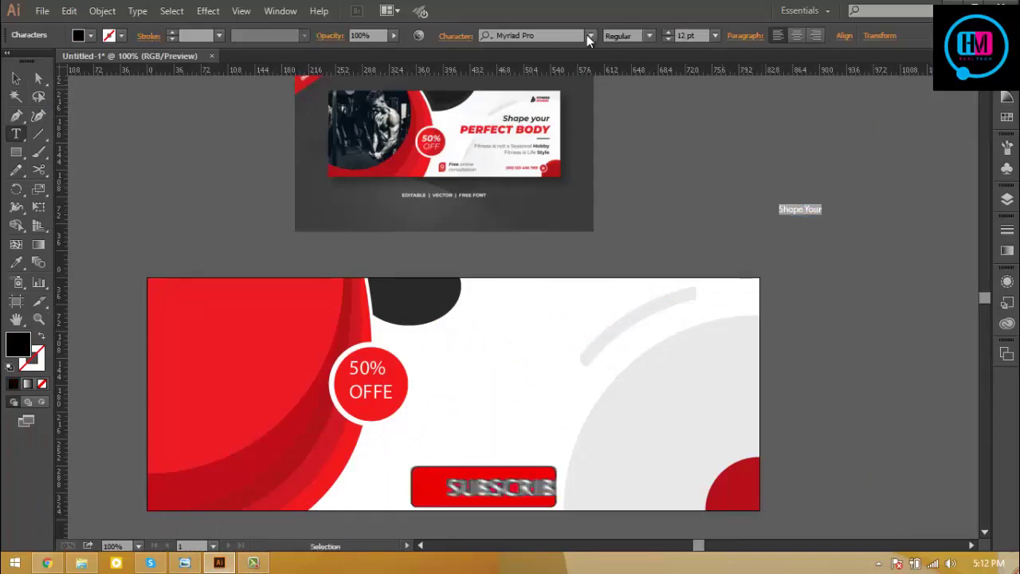
click(652, 35)
click(654, 202)
click(650, 36)
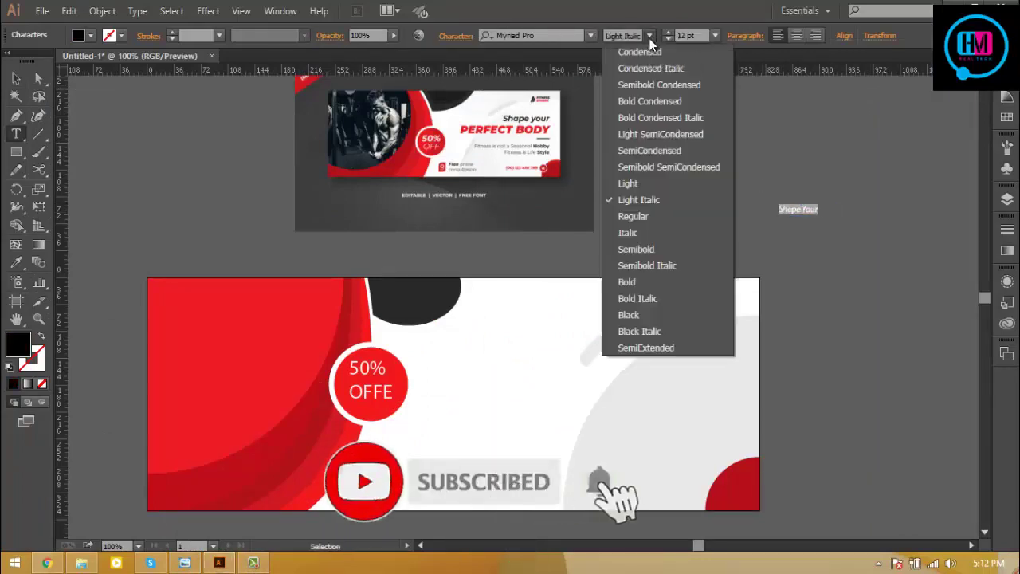
click(648, 299)
Enlarge the 'Shope Your' text and position it over the grey circle on the banner.
click(17, 79)
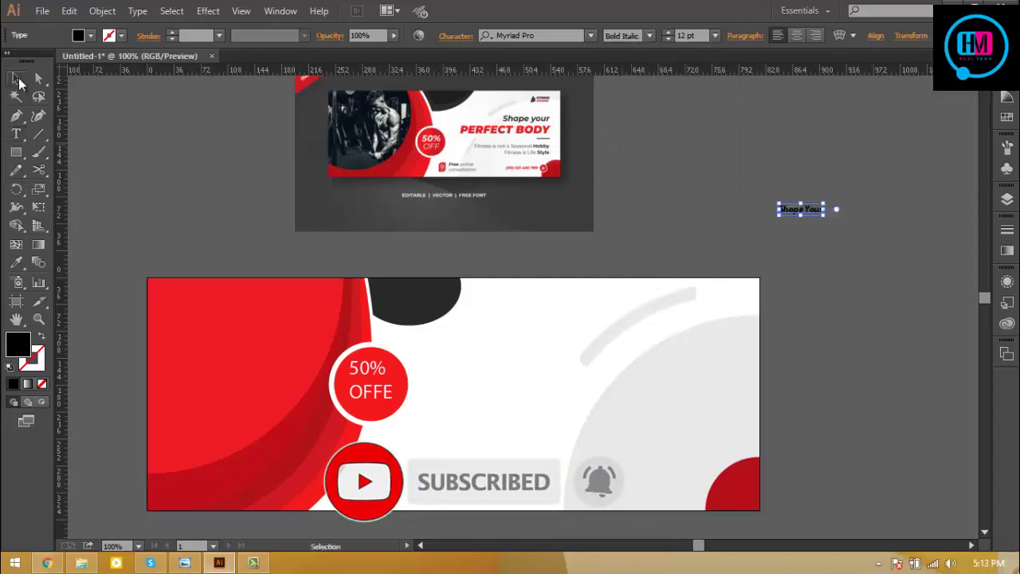
mouse_move(826, 217)
mouse_down()
mouse_move(868, 224)
mouse_move(721, 370)
mouse_move(740, 382)
mouse_move(659, 288)
mouse_move(678, 319)
mouse_up()
key(ctrl+equal)
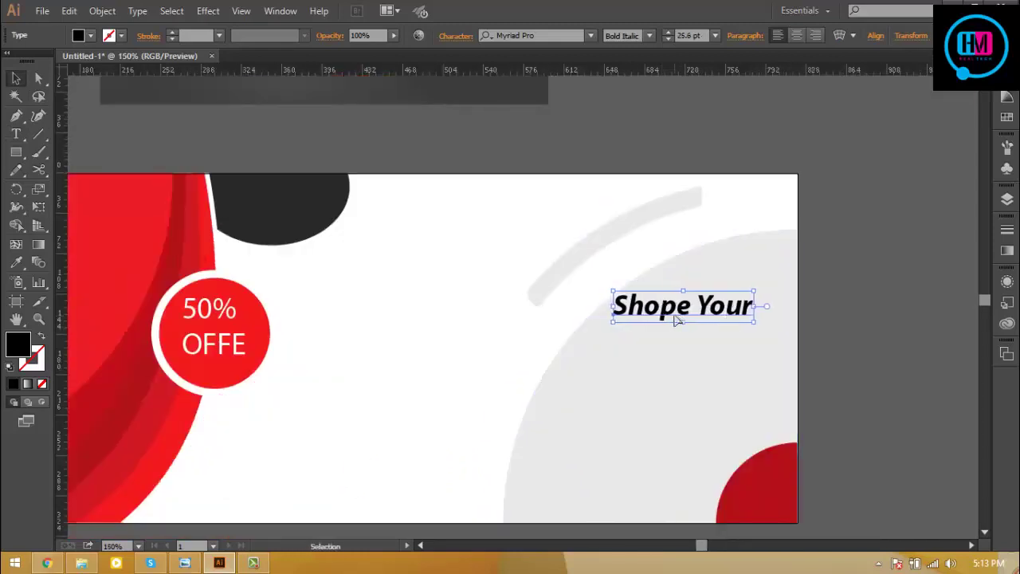
drag(619, 295, 753, 325)
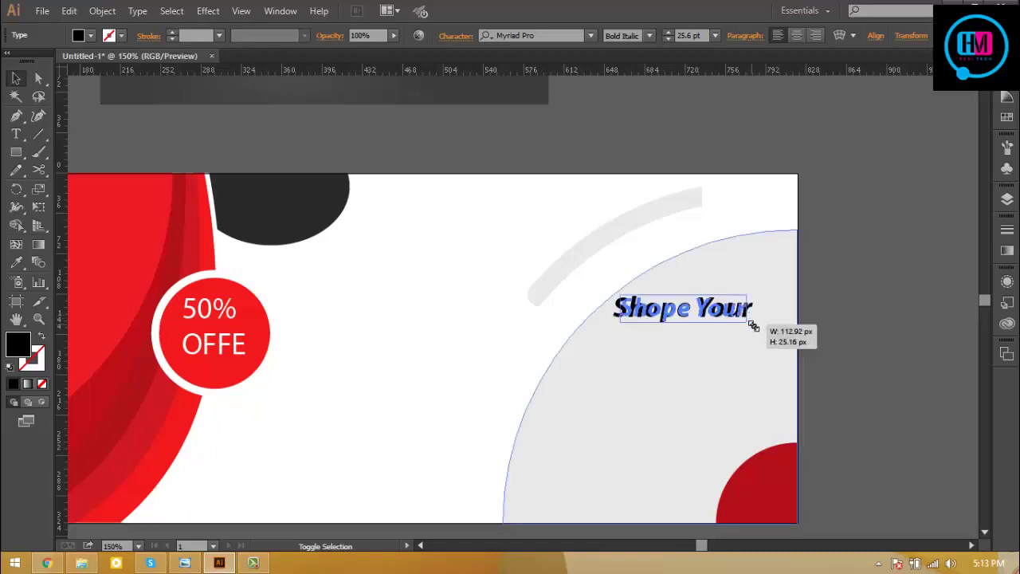
key(ctrl+minus)
key(ctrl+minus)
click(600, 312)
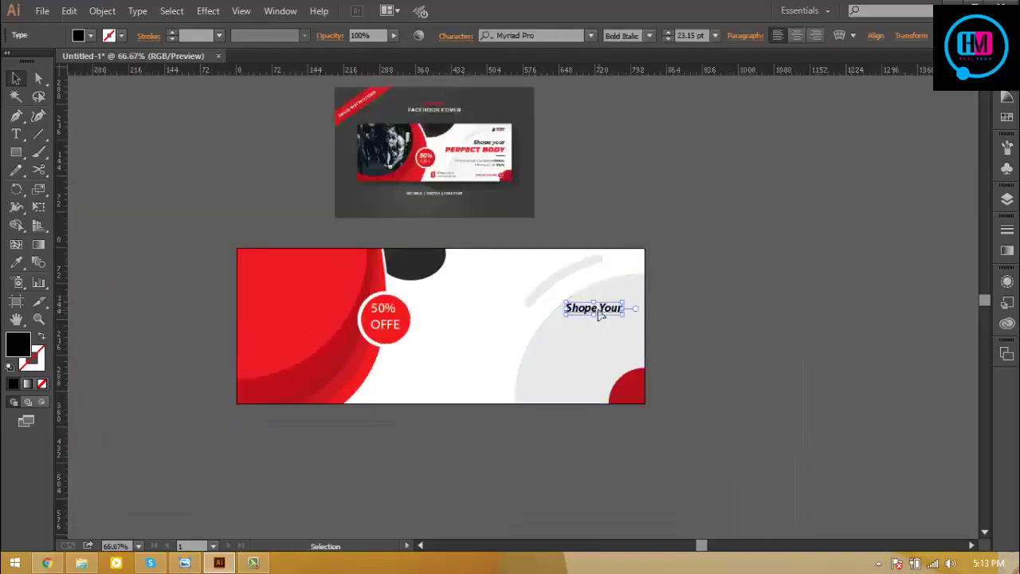
click(707, 239)
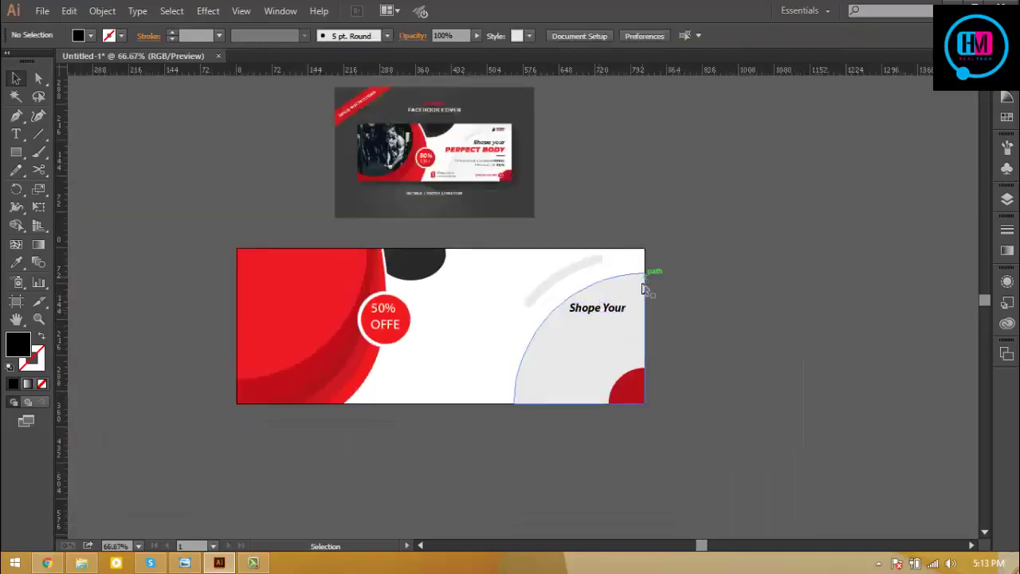
Duplicate 'Shope Your' below itself and change the copy to 'Perfect Body' in Bold Italic.
mouse_move(618, 319)
mouse_down()
mouse_move(618, 333)
mouse_move(521, 325)
mouse_up()
double_click(606, 322)
text(Perfect Body)
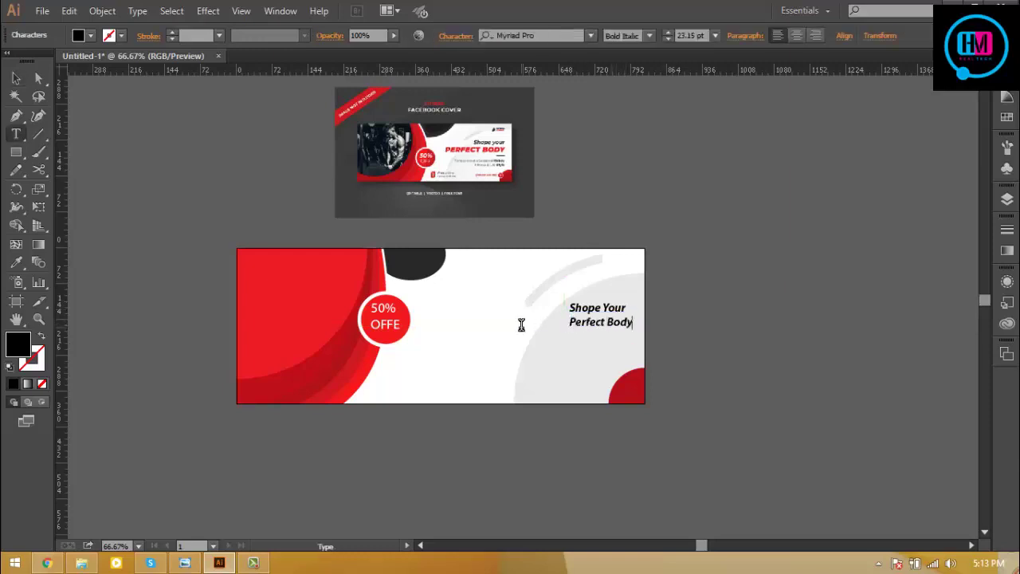
key(ctrl+a)
click(650, 35)
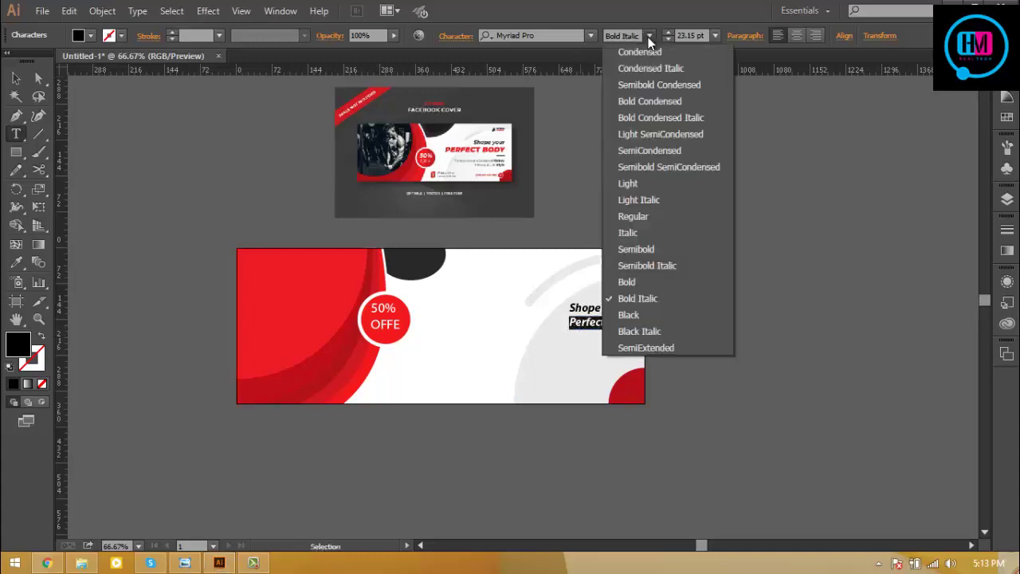
click(634, 281)
click(650, 35)
click(652, 297)
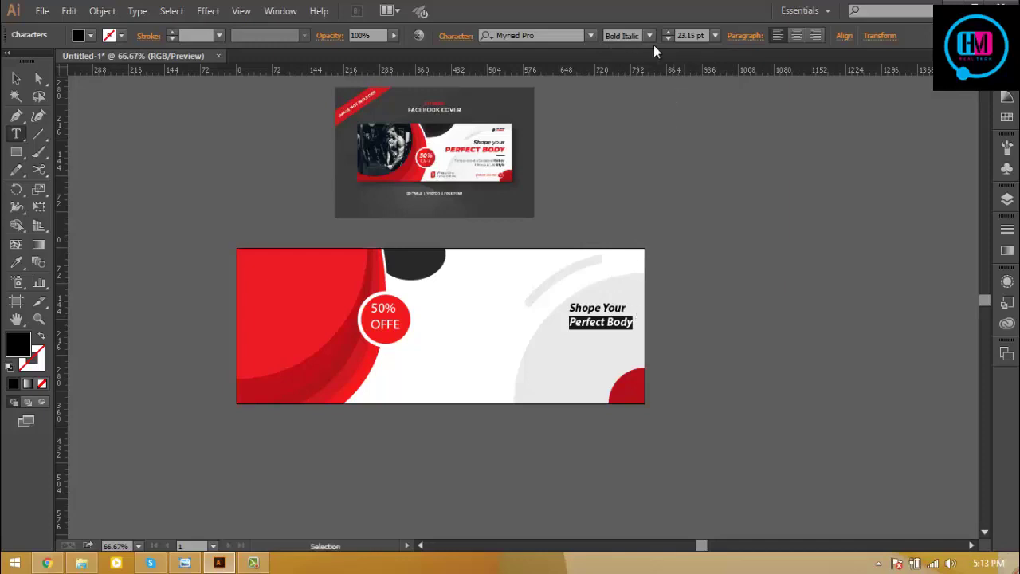
Place 'Perfect Body' beneath 'Shope Your' at about 51 pt.
key(Up)
key(Up)
key(Up)
key(Up)
key(Up)
key(Up)
key(Up)
key(Up)
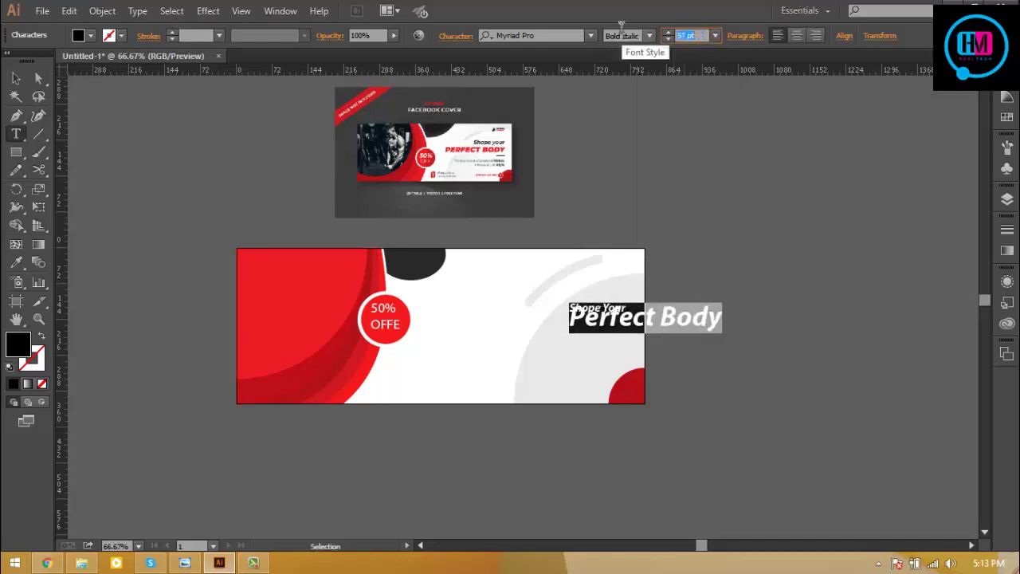
key(Up)
key(Up)
key(Up)
key(Escape)
click(724, 358)
mouse_move(733, 342)
mouse_down()
mouse_move(590, 346)
mouse_move(603, 355)
mouse_up()
key(Right)
key(Right)
key(Right)
key(Right)
key(Right)
key(Right)
key(Right)
key(Right)
key(Right)
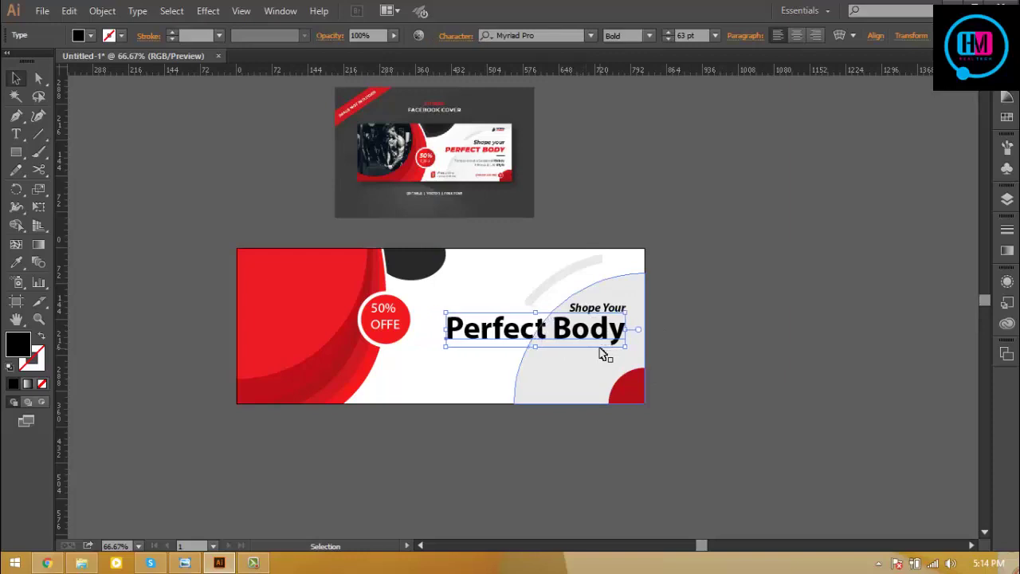
key(Right)
key(Right)
key(Right)
key(ctrl+plus)
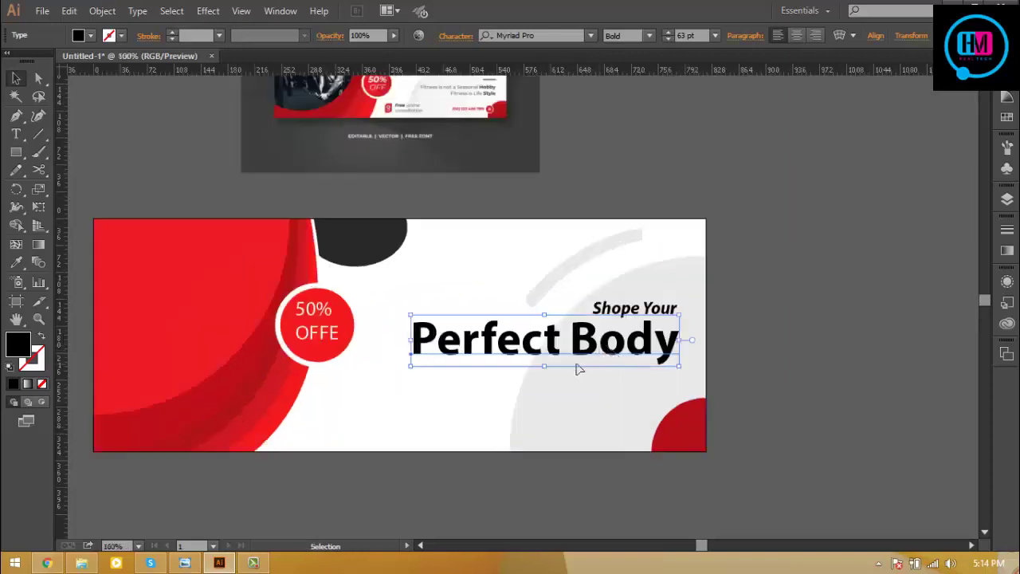
drag(544, 366, 547, 355)
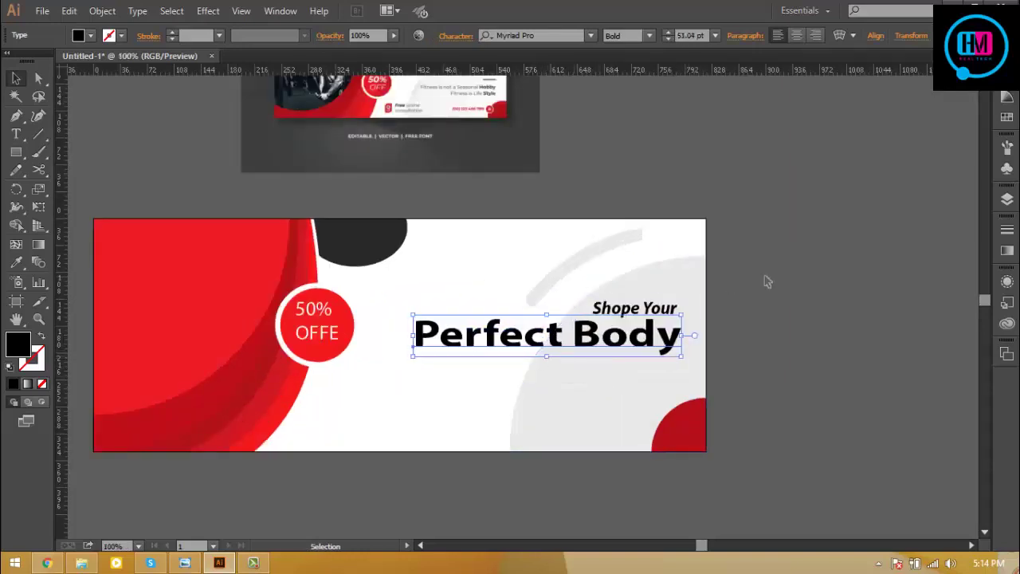
key(ctrl+minus)
key(ctrl+minus)
key(ctrl+plus)
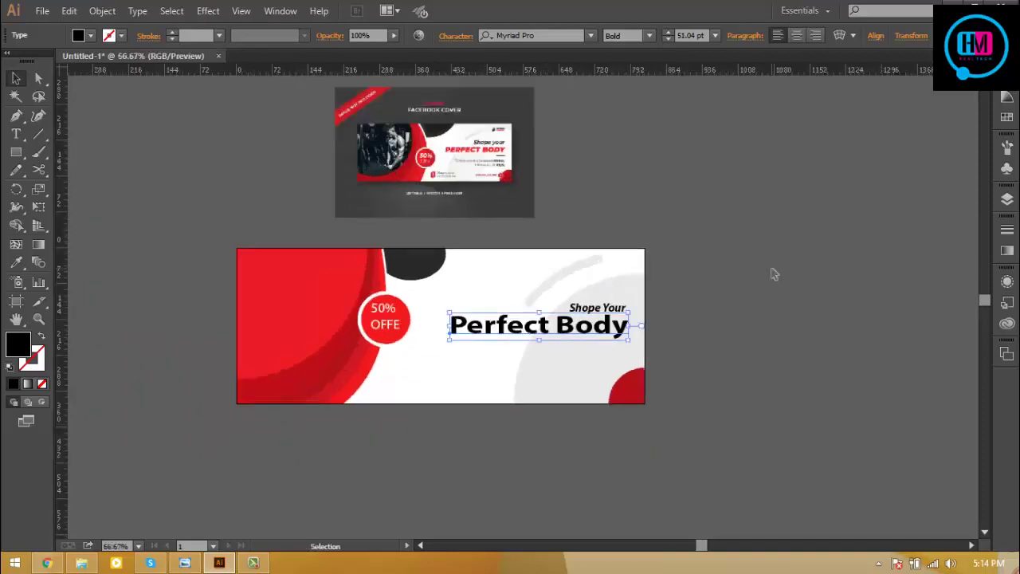
Fill 'Perfect Body' with red sampled from the cover's curved shape.
key(i)
click(638, 381)
click(328, 295)
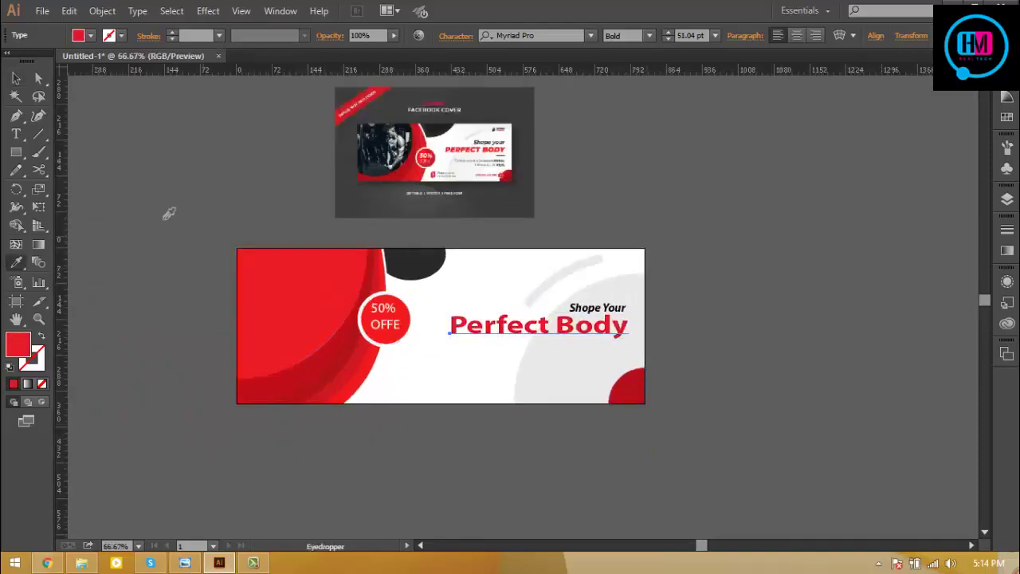
click(16, 79)
click(786, 351)
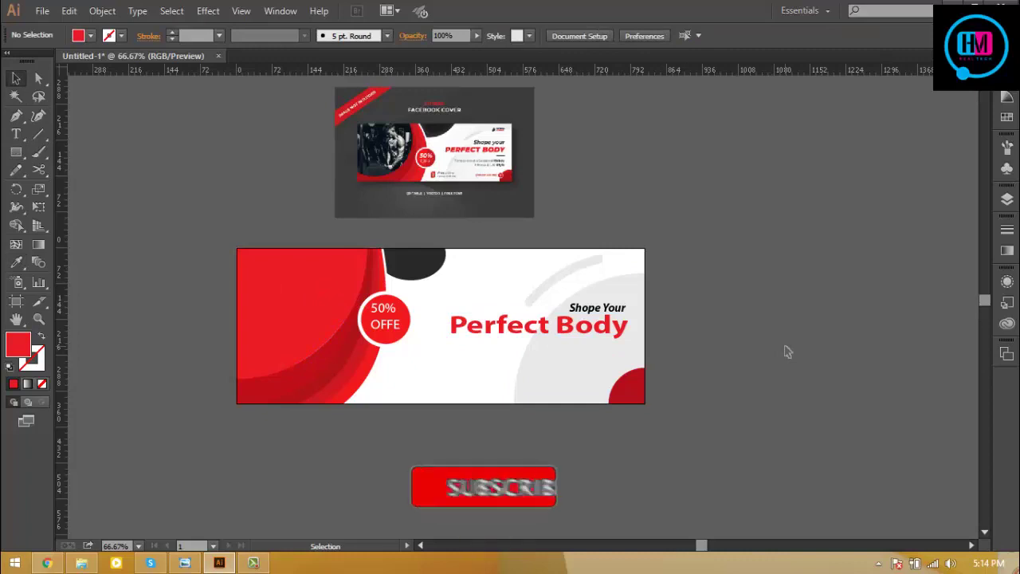
Draw an area text box under the headline and type 'your'.
key(ctrl+plus)
key(ctrl+plus)
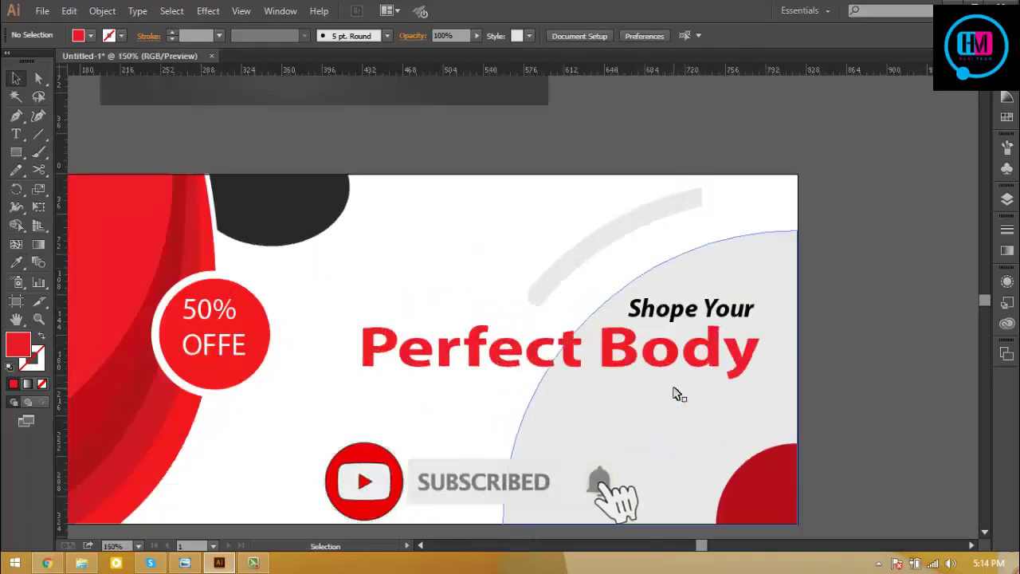
drag(675, 391, 542, 293)
click(16, 134)
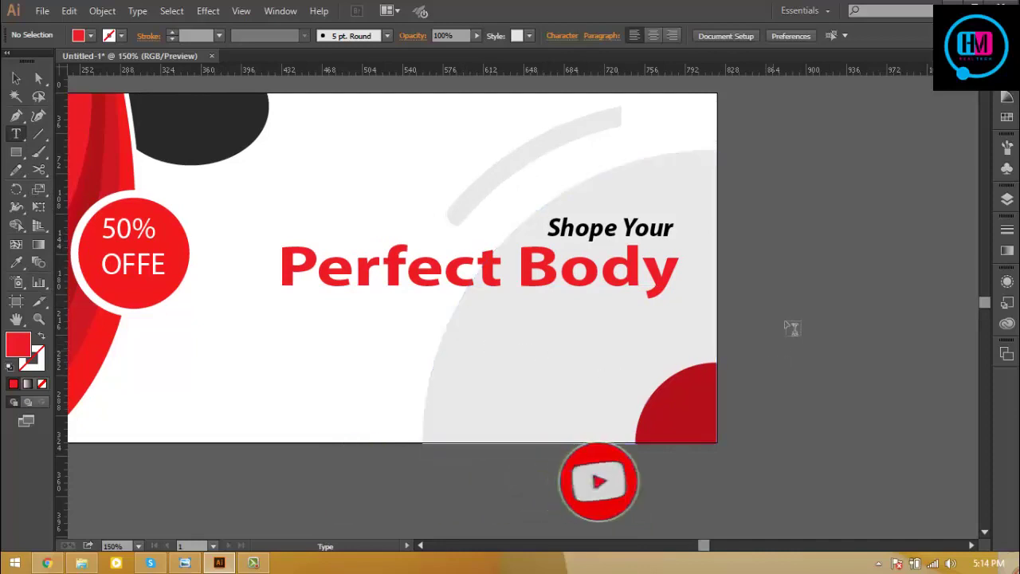
mouse_move(699, 354)
mouse_down()
mouse_move(460, 321)
mouse_move(472, 304)
mouse_up()
text(your)
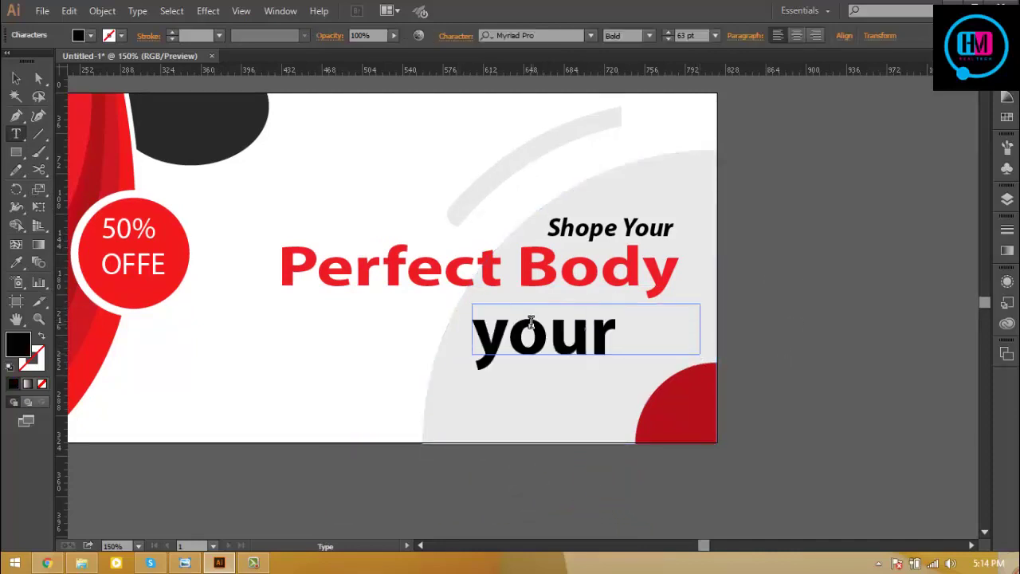
Reduce the placeholder text size to 12 pt.
double_click(531, 321)
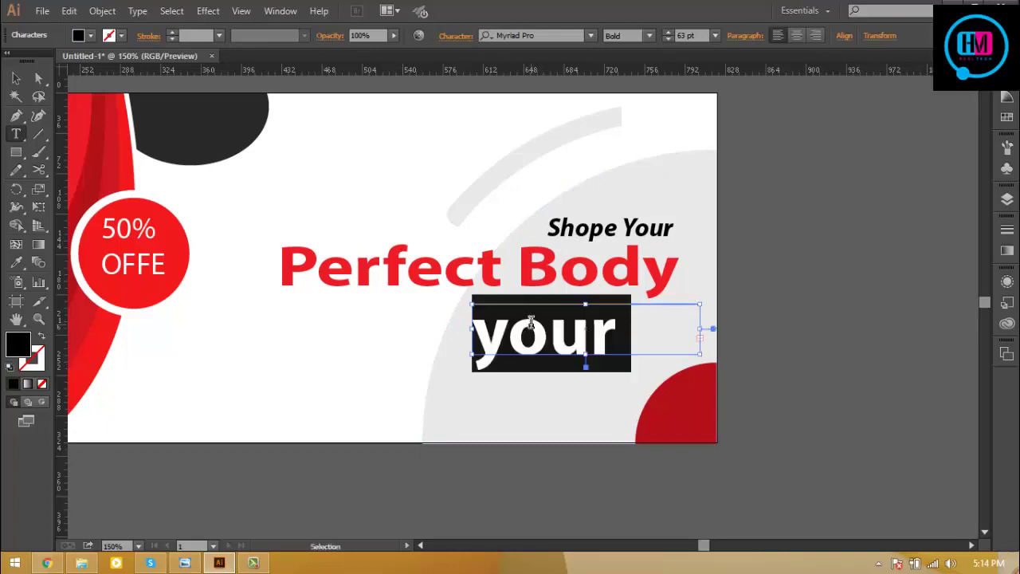
click(690, 35)
key(Down)
key(Down)
key(Down)
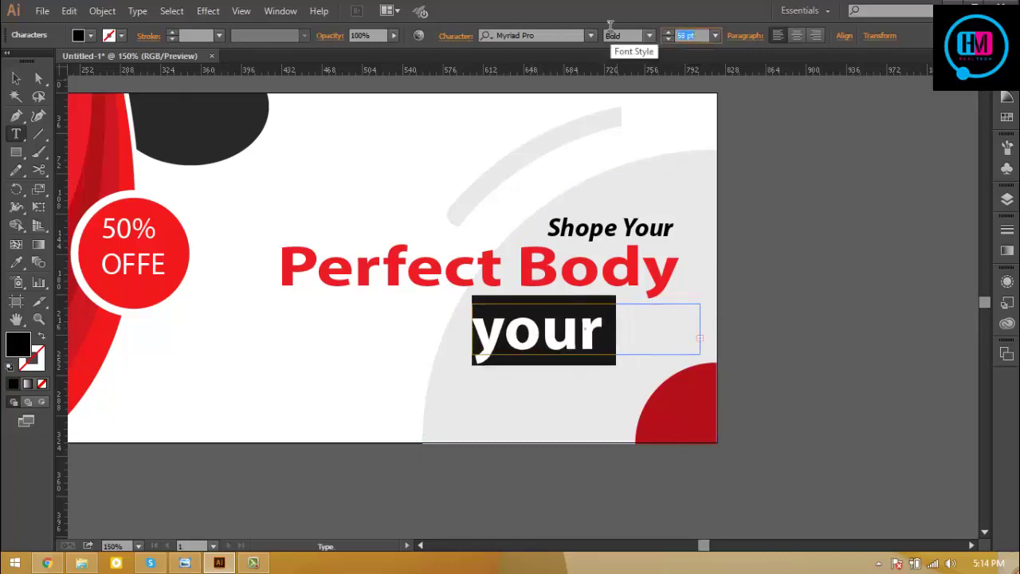
key(Down)
key(Down)
key(Down)
key(Down)
key(Down)
key(Down)
key(Down)
key(Down)
key(Down)
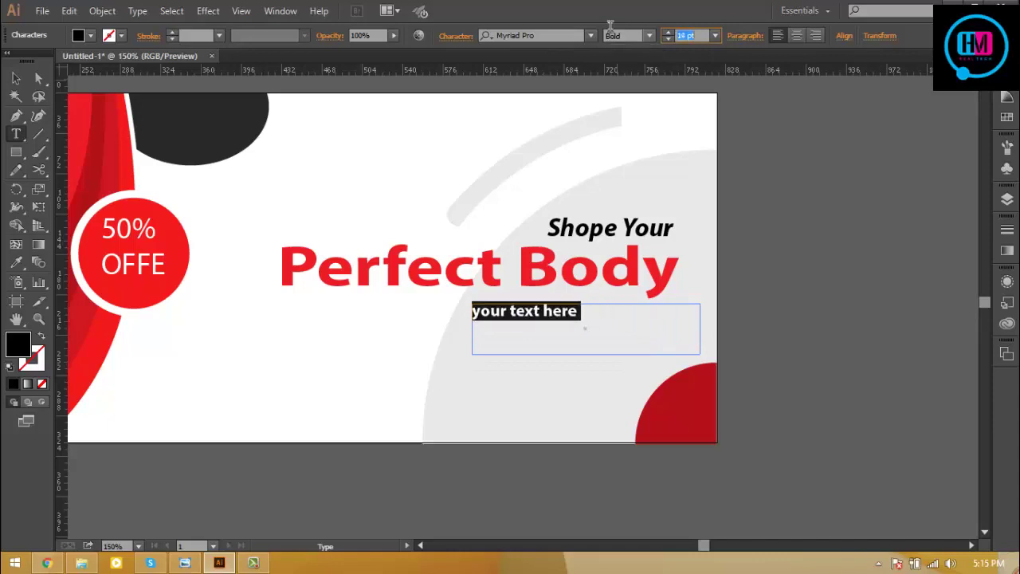
key(Down)
key(Down)
key(Down)
click(579, 316)
text(12 pt)
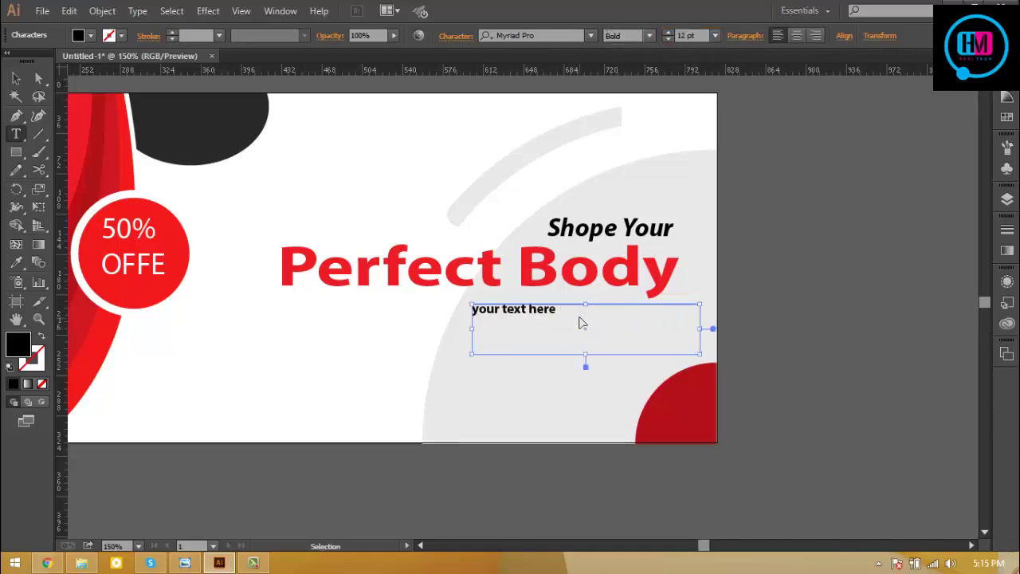
Copy the 'your text here' phrase and paste it repeatedly to fill the box.
key(ctrl+a)
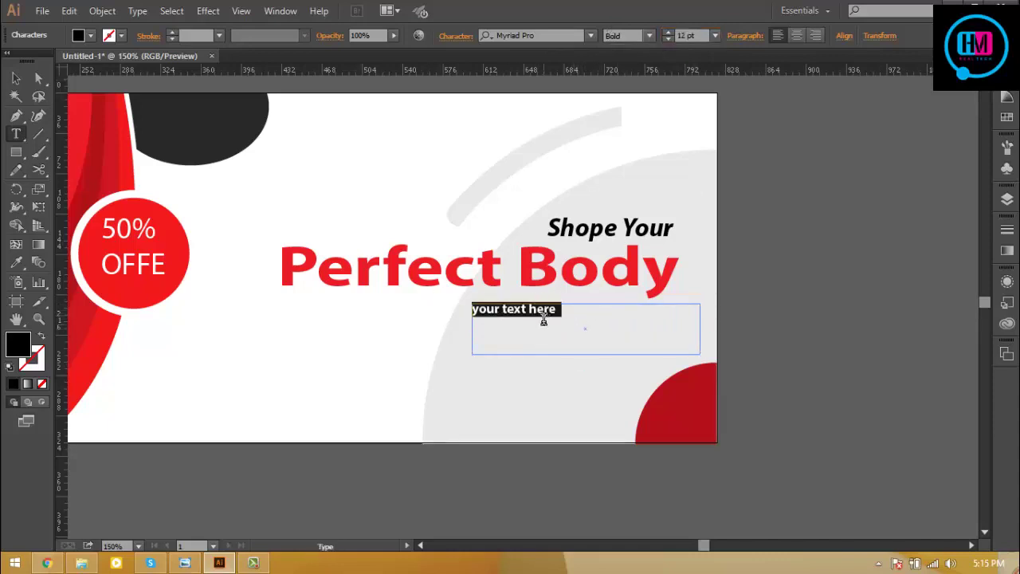
right_click(526, 319)
click(568, 318)
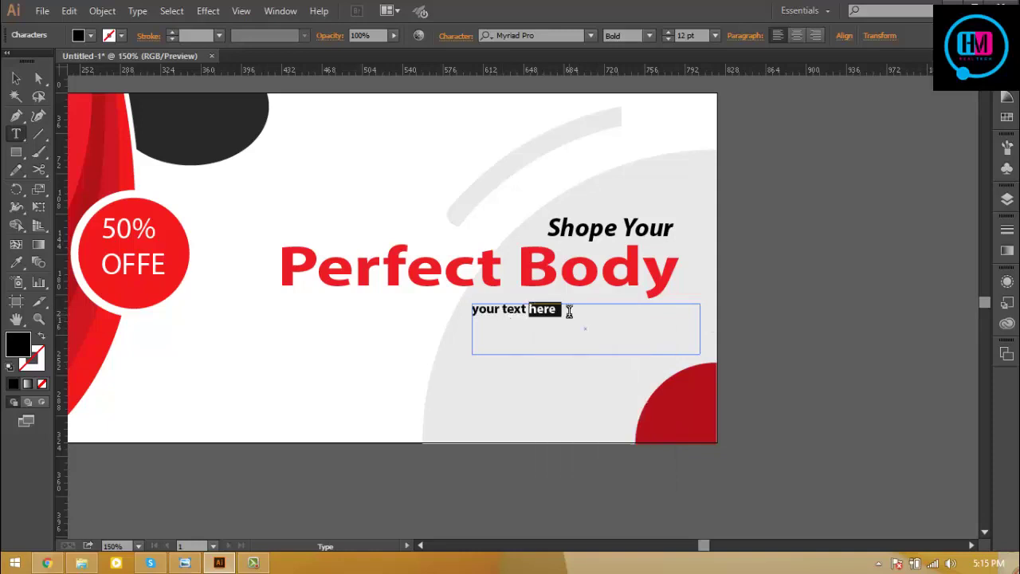
key(ctrl+a)
ctrl+click(576, 319)
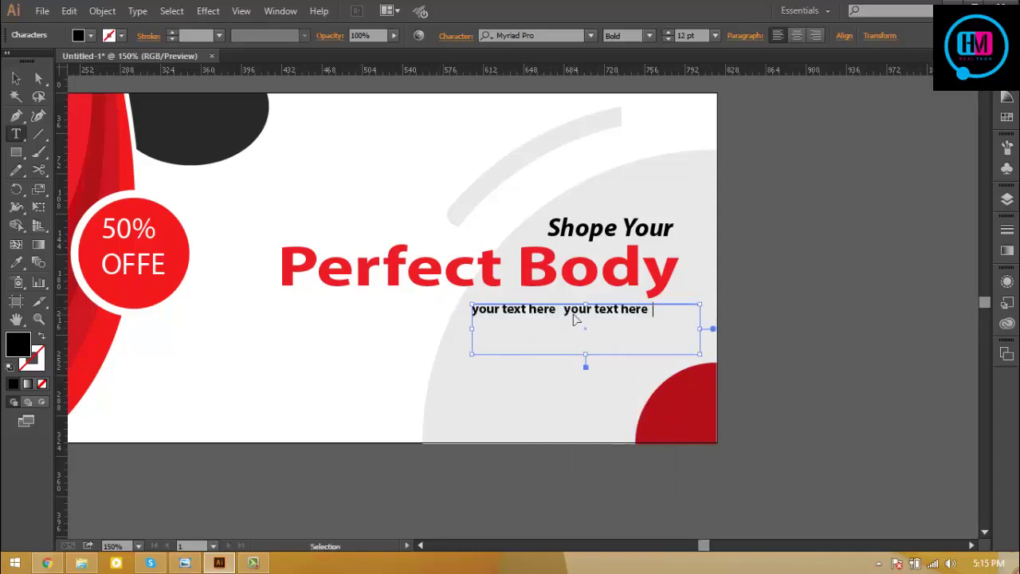
key(ctrl+v)
key(ctrl+v)
key(ctrl+v)
key(ctrl+v)
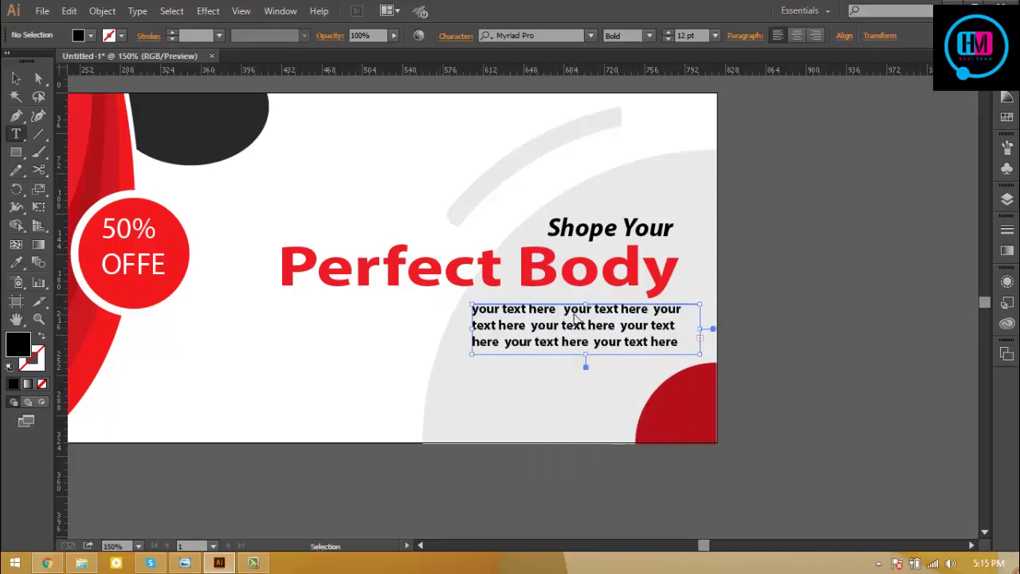
Set the whole placeholder paragraph to 7 pt.
double_click(574, 317)
key(ctrl+a)
key(Down)
key(Down)
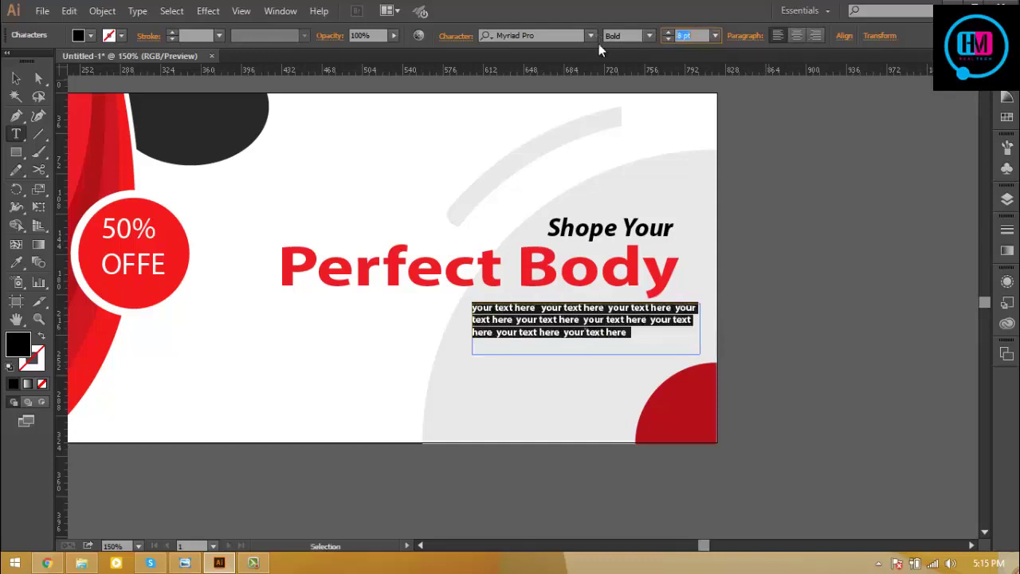
key(Down)
key(Down)
key(Down)
key(Down)
key(Down)
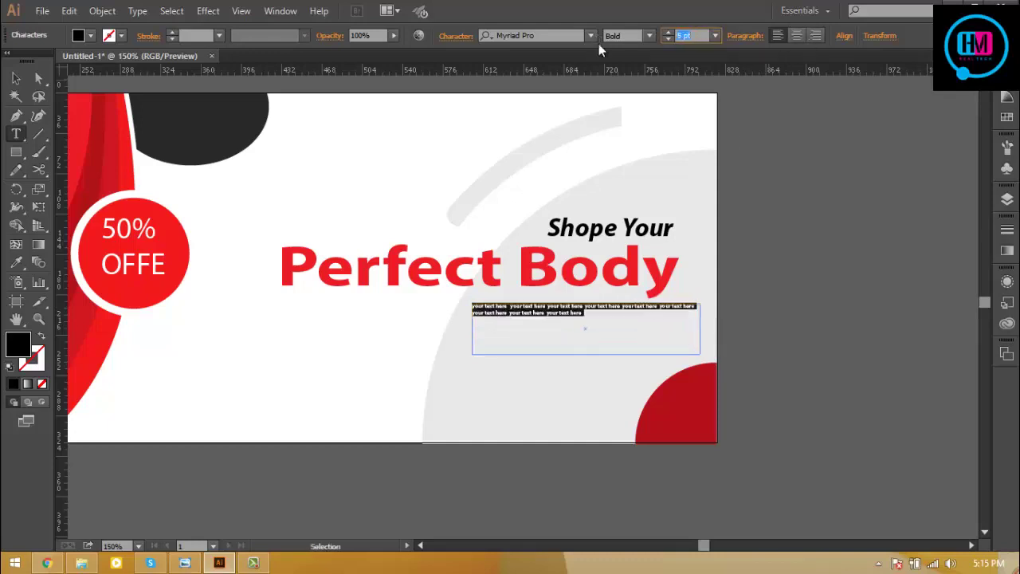
key(Up)
key(Up)
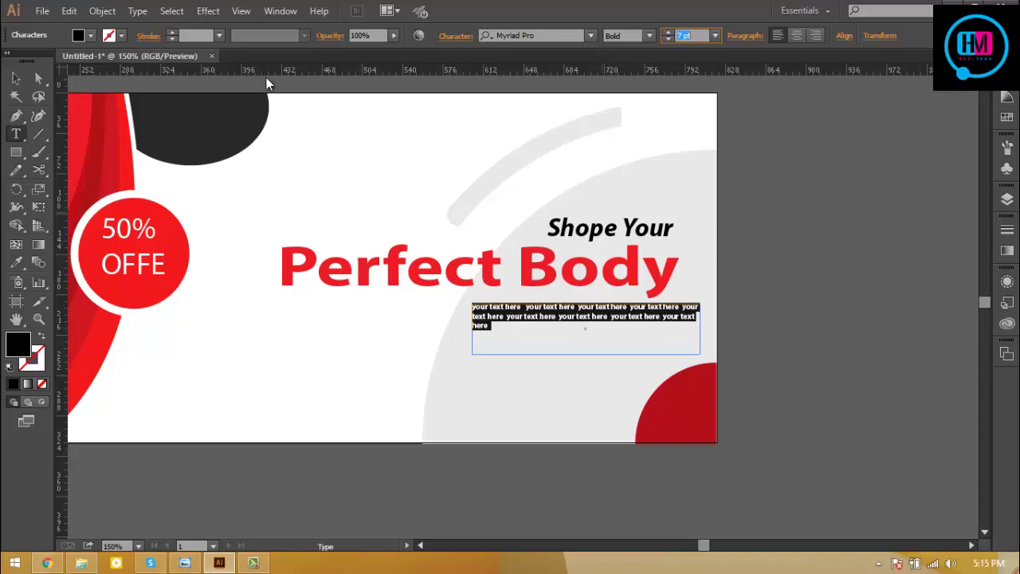
click(15, 77)
click(827, 330)
key(ctrl+1)
scroll(755, 335, up, 2)
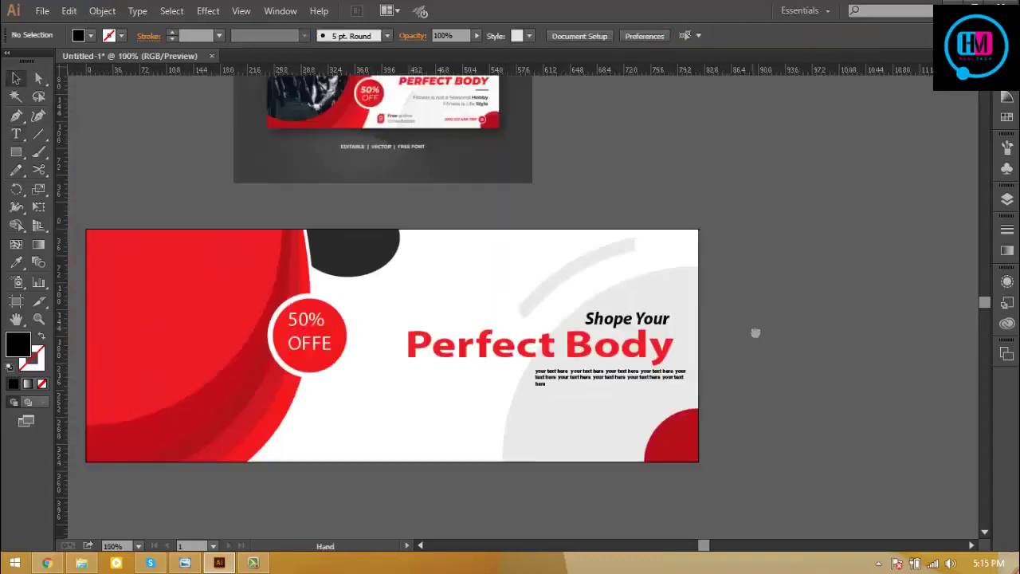
click(630, 316)
click(802, 370)
click(192, 563)
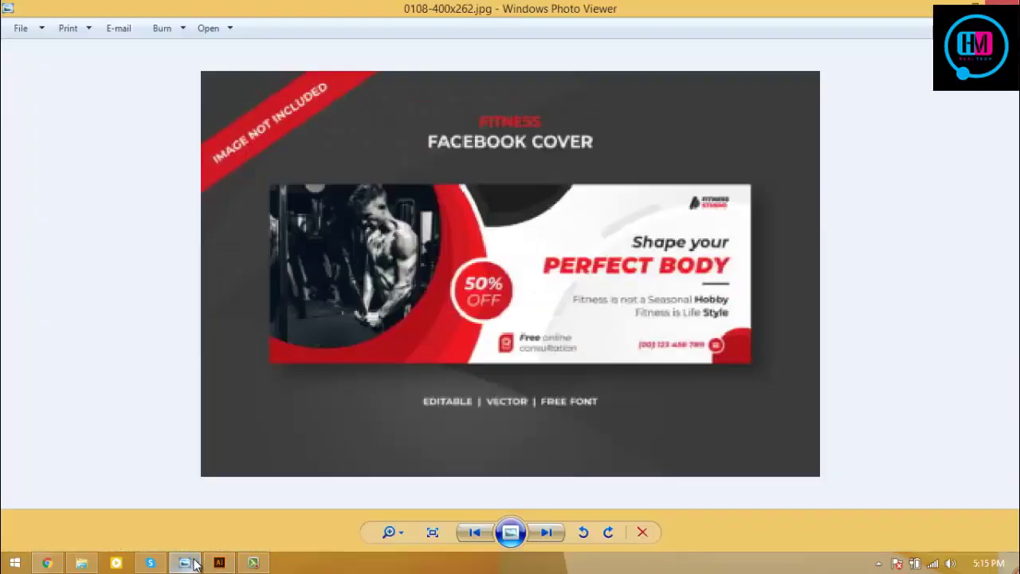
Draw a small rectangle below the 50% OFFE badge and fill it red.
click(188, 563)
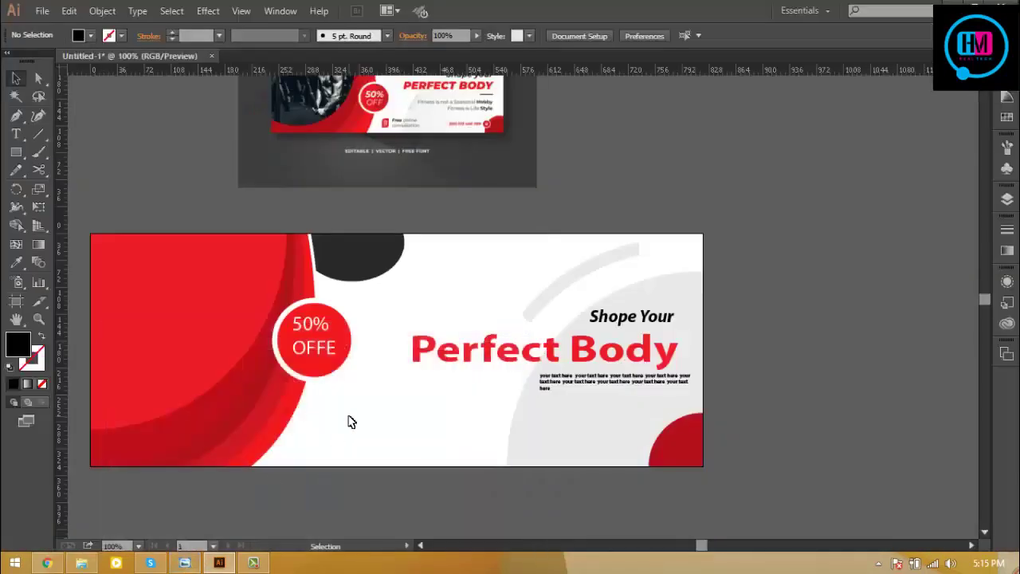
key(m)
drag(327, 416, 349, 453)
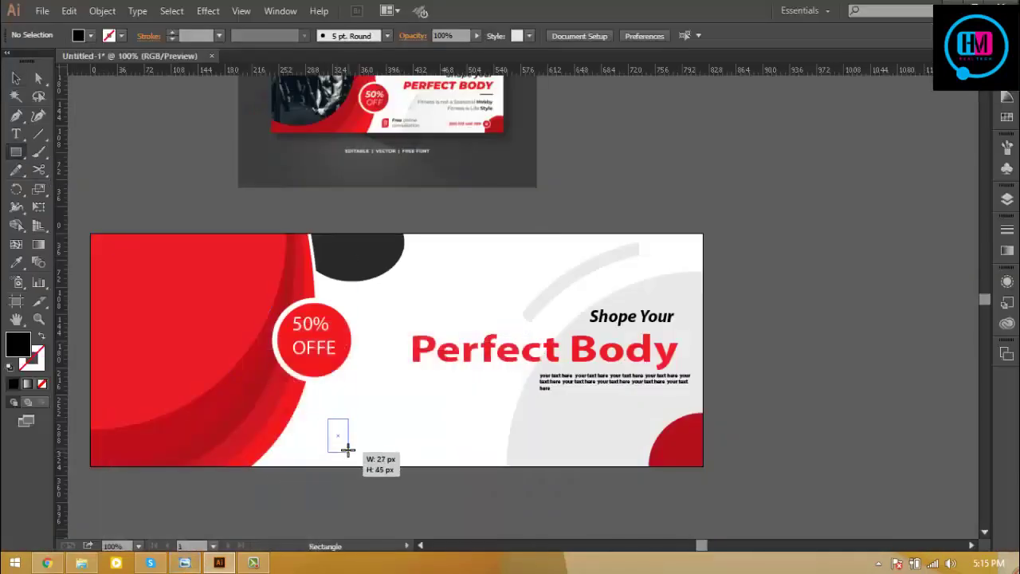
key(i)
click(250, 263)
key(v)
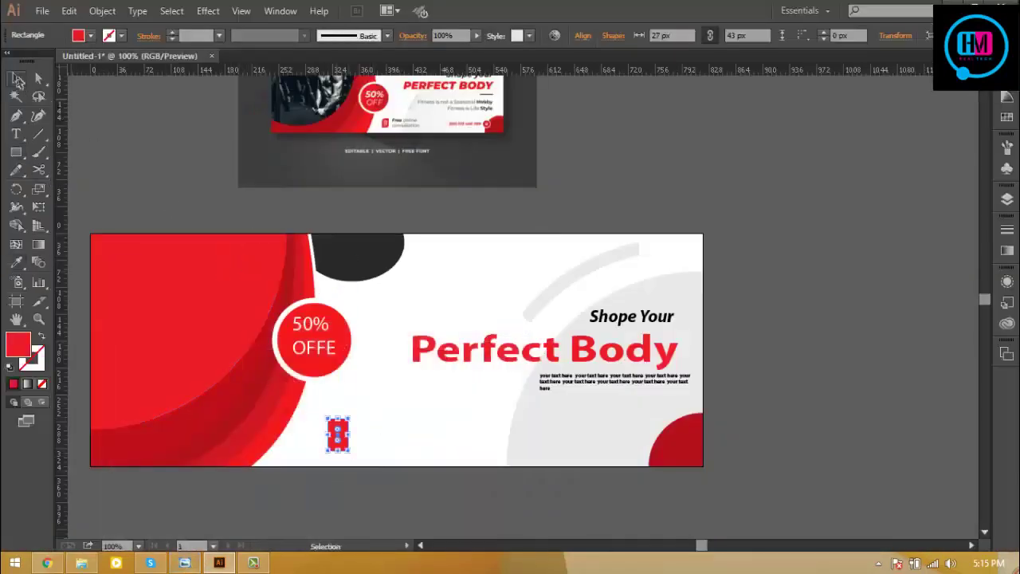
click(446, 452)
Add a 10 pt 'custom Text' line beside the red rectangle.
key(ctrl+plus)
drag(446, 453, 651, 373)
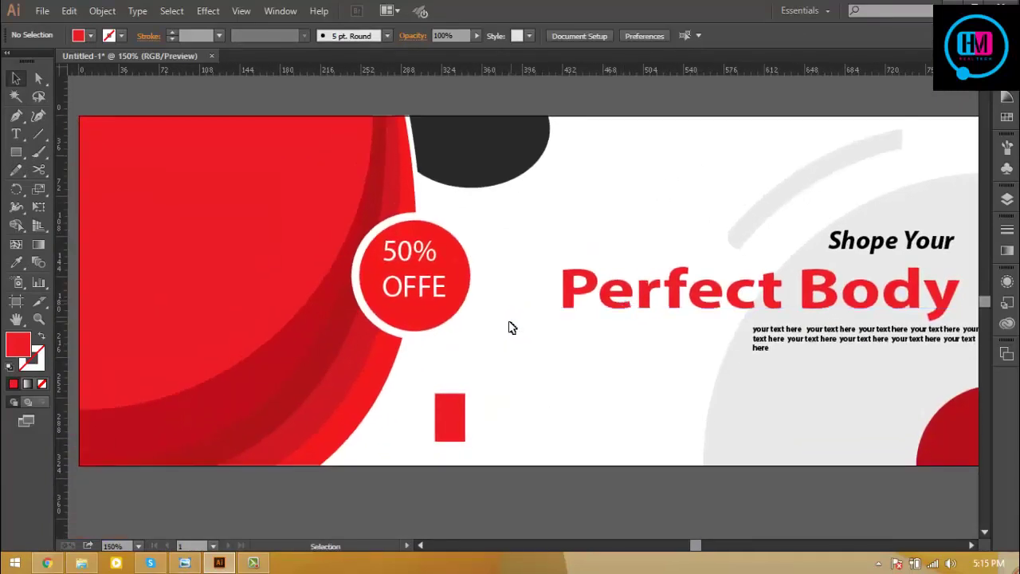
key(t)
click(463, 491)
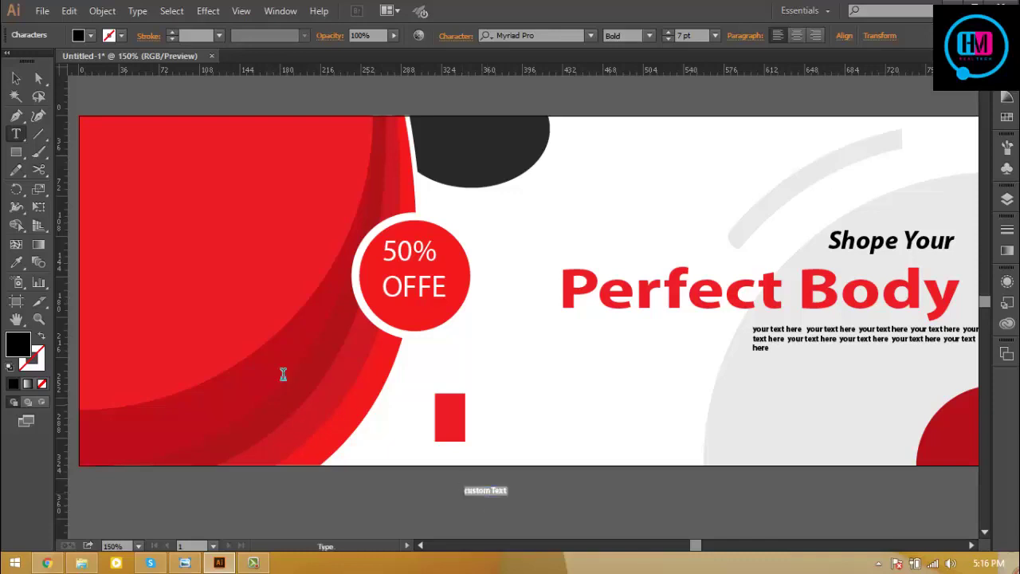
key(Escape)
mouse_move(494, 499)
mouse_down()
mouse_move(494, 409)
mouse_move(518, 272)
mouse_up()
key(ctrl+plus)
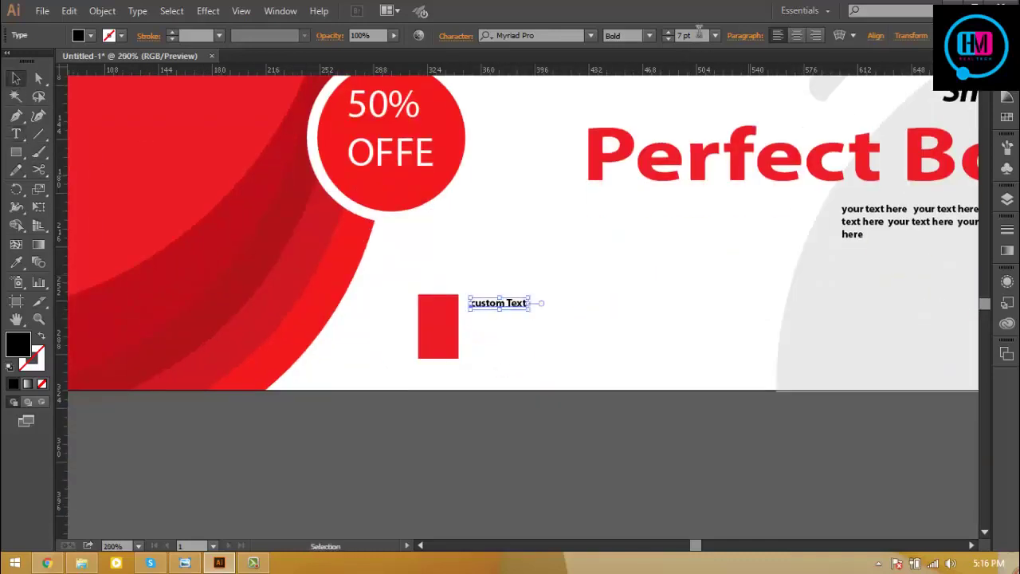
click(687, 35)
key(Up)
key(Up)
key(Up)
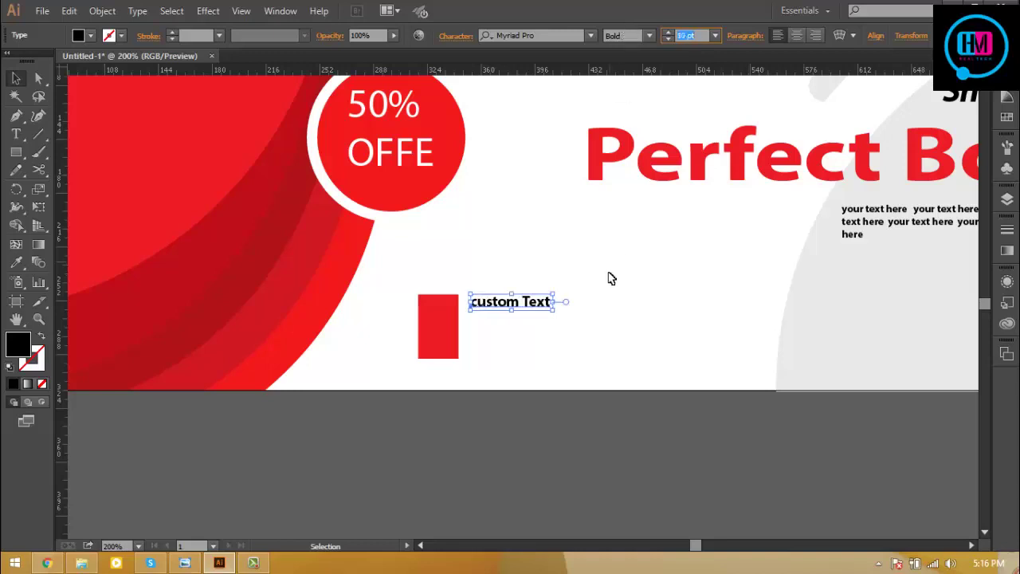
Duplicate 'custom Text' below the original and tighten the gap between the two lines.
drag(525, 308, 529, 348)
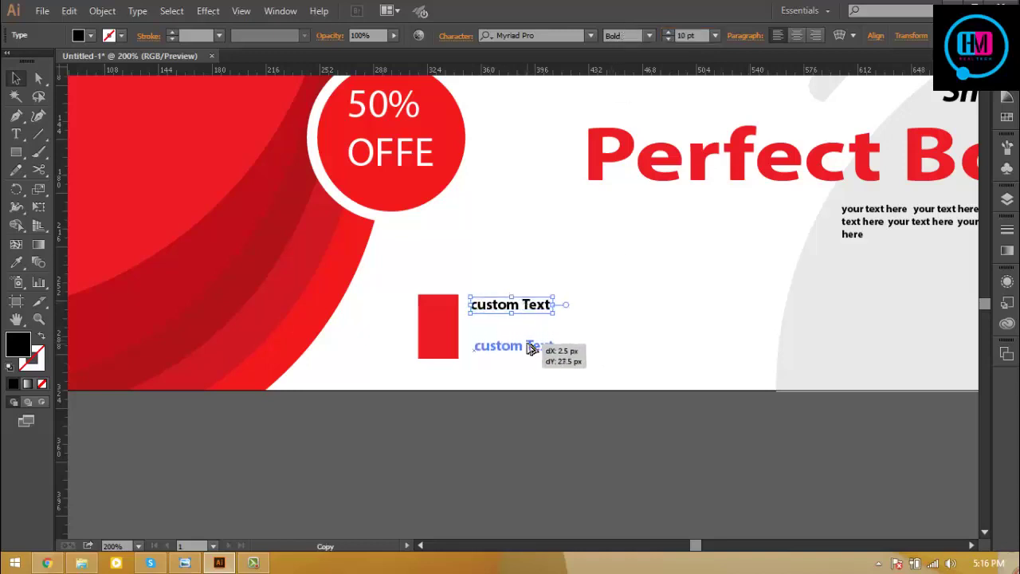
click(514, 305)
mouse_move(530, 348)
mouse_down()
mouse_move(535, 335)
mouse_move(519, 314)
mouse_up()
click(510, 333)
click(523, 280)
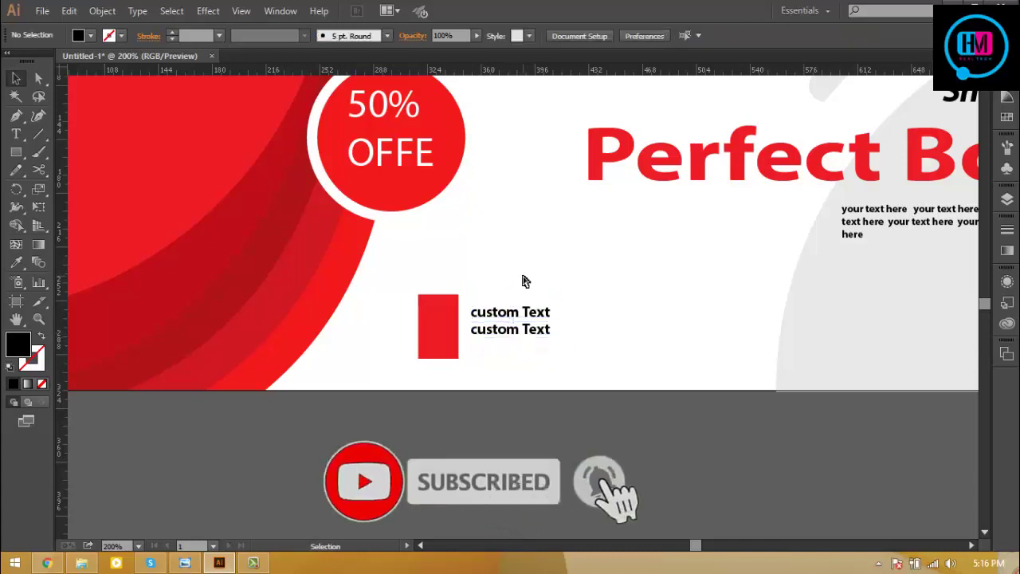
key(ctrl+minus)
key(ctrl+minus)
key(ctrl+minus)
click(188, 567)
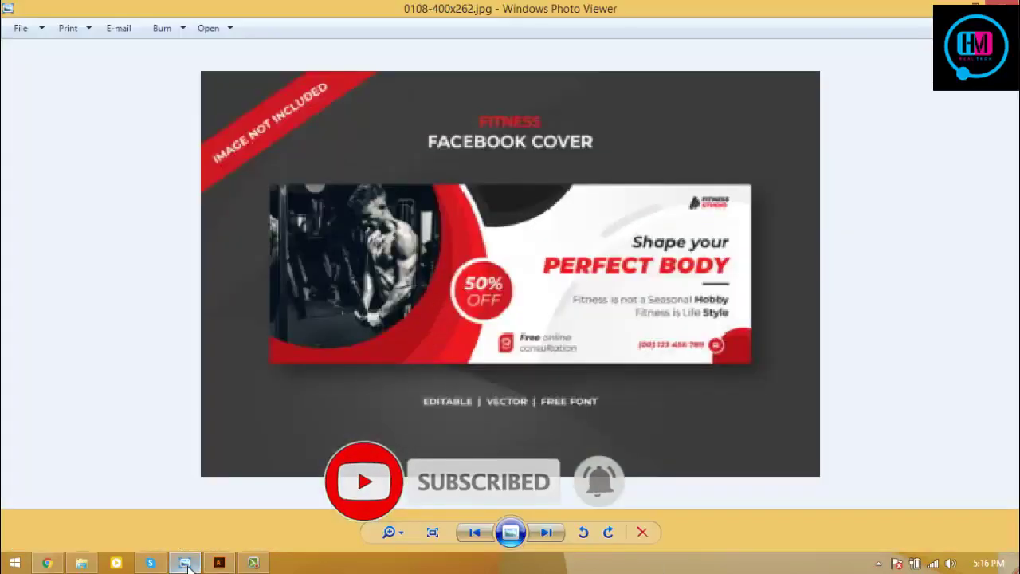
Drag 'Socialo Media text or link' to the banner's lower right, next to the dark red corner circle.
click(188, 566)
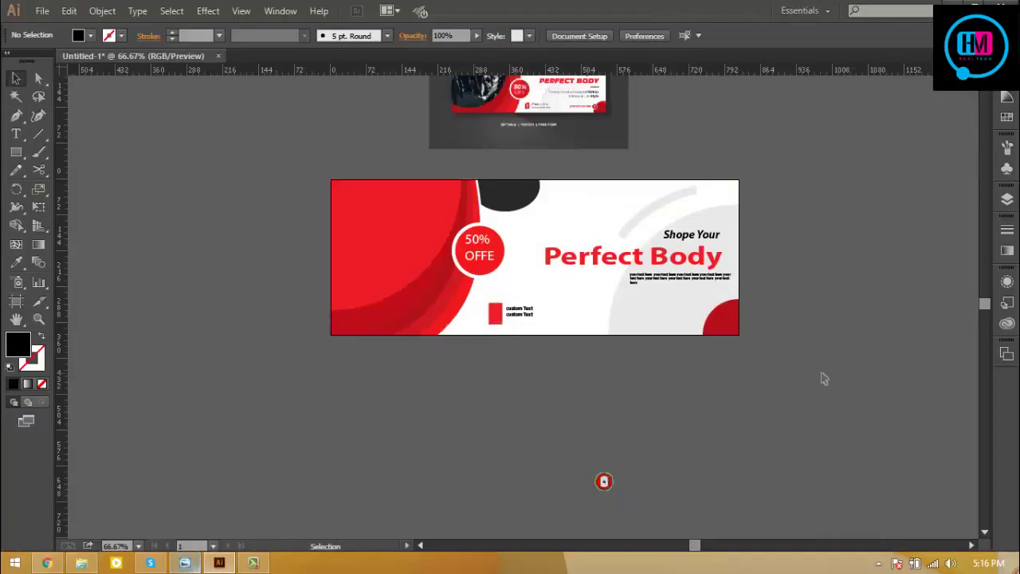
key(ctrl+plus)
key(t)
text(Sociala Media text or link)
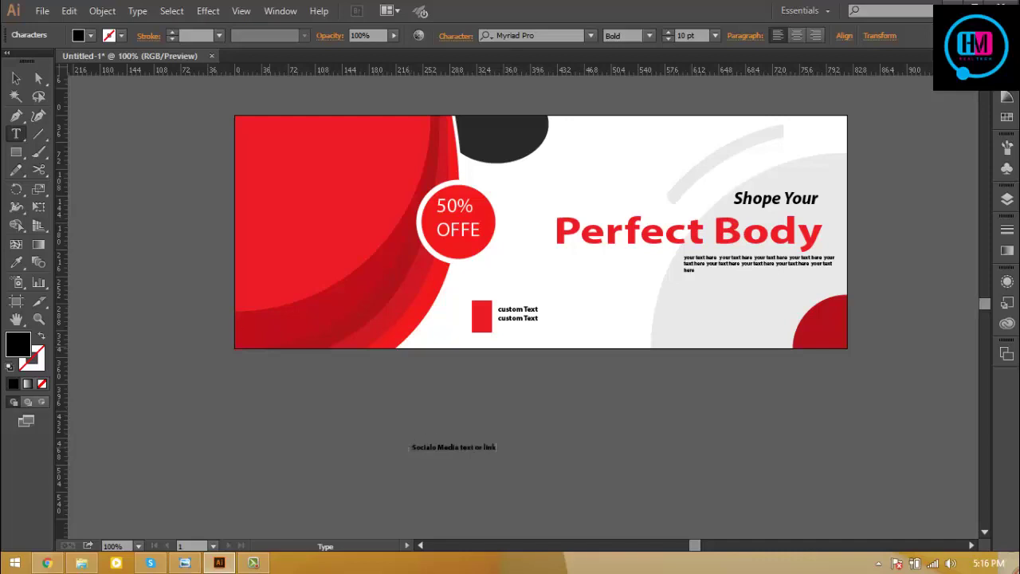
key(Escape)
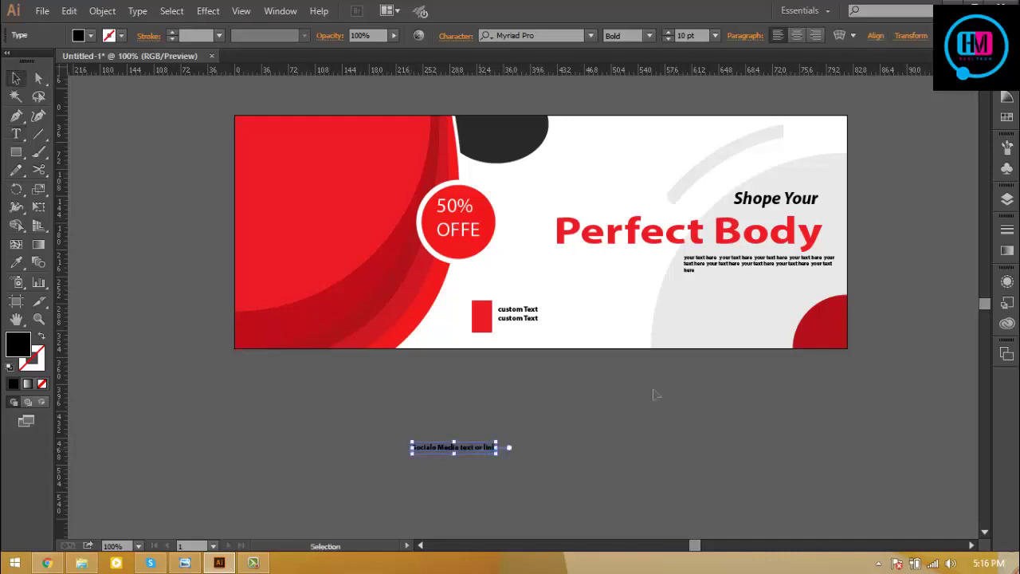
mouse_move(414, 448)
mouse_down()
mouse_move(683, 330)
mouse_move(250, 285)
mouse_up()
key(ctrl+plus)
mouse_move(405, 351)
mouse_down()
mouse_move(349, 338)
mouse_move(574, 367)
mouse_move(562, 354)
mouse_up()
click(266, 394)
key(ctrl+minus)
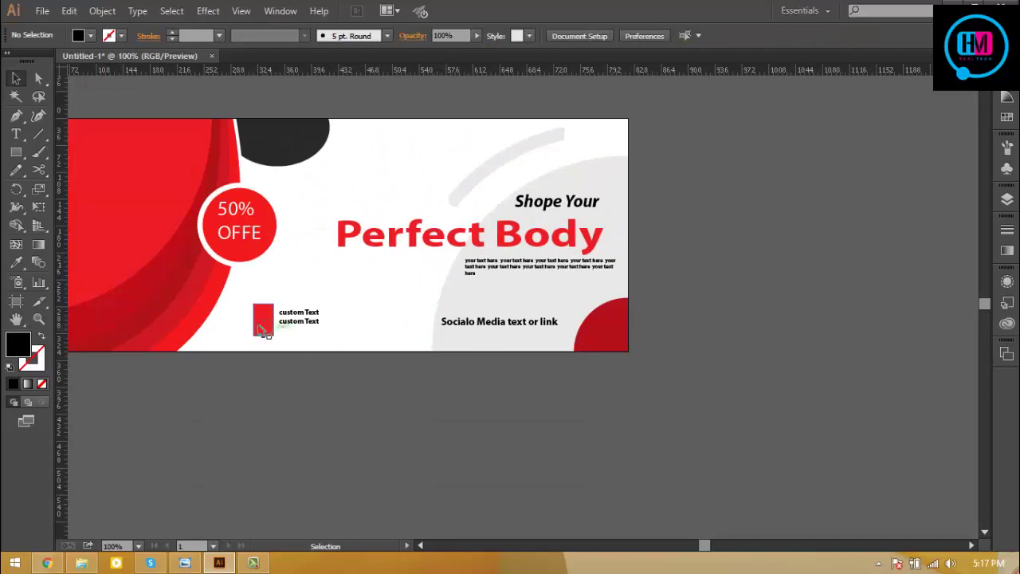
Try a copy of the red rectangle beside the social text, then delete it.
drag(263, 331, 583, 331)
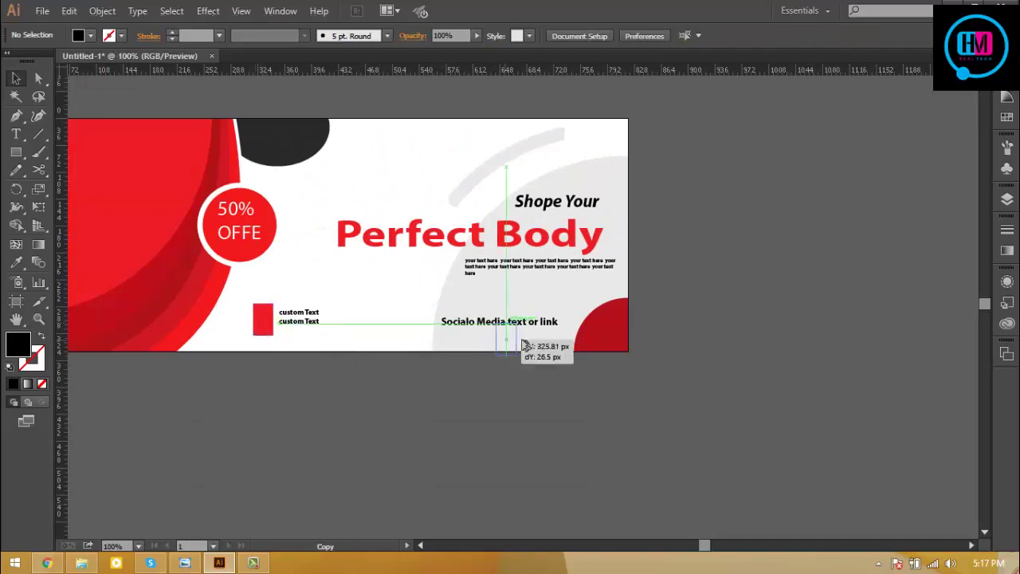
click(582, 453)
click(184, 563)
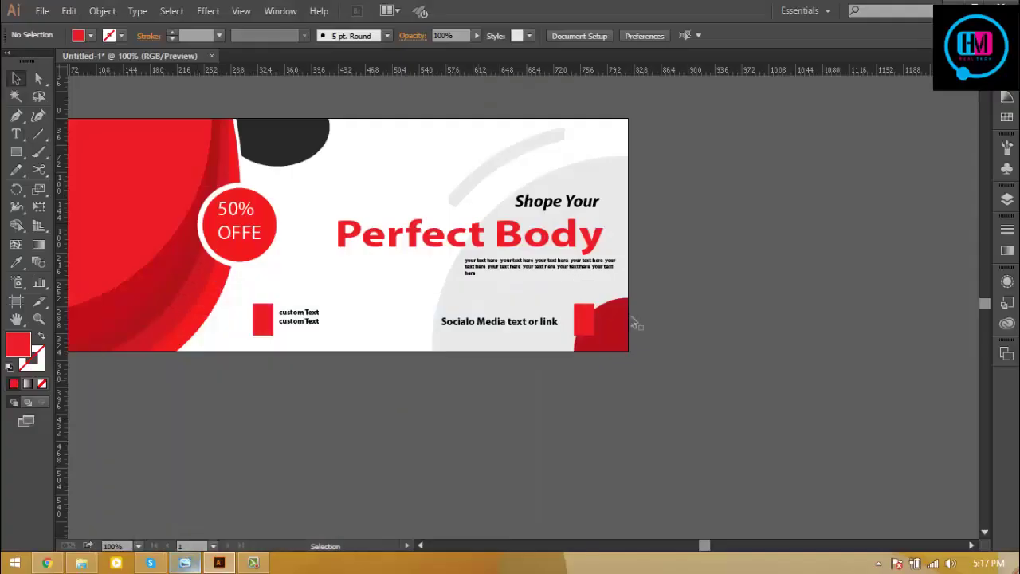
click(586, 323)
key(Delete)
Copy the 50% badge circle beside the social text as a small dot with a thin ring.
click(274, 228)
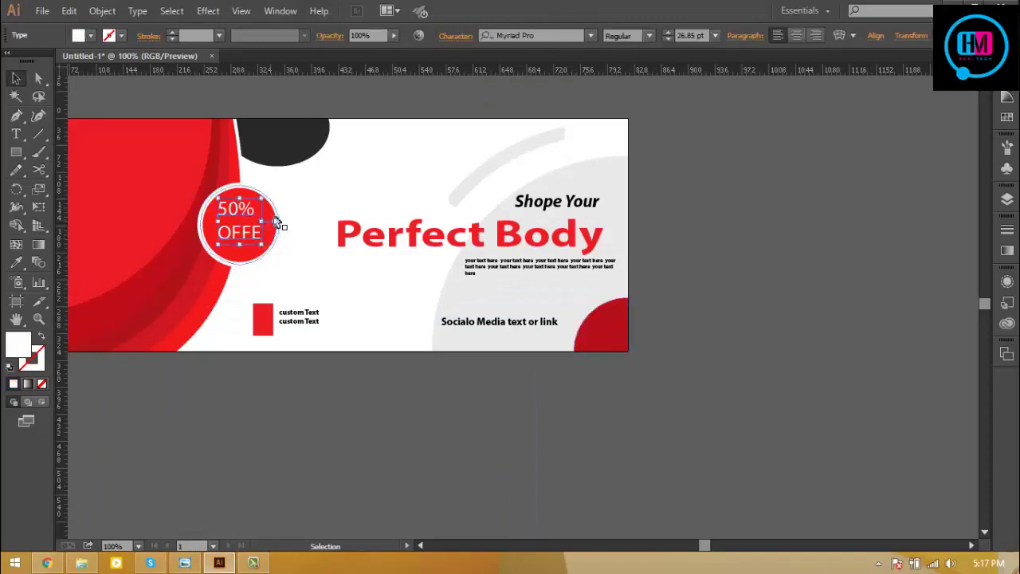
drag(270, 214, 552, 306)
drag(617, 364, 620, 307)
click(734, 364)
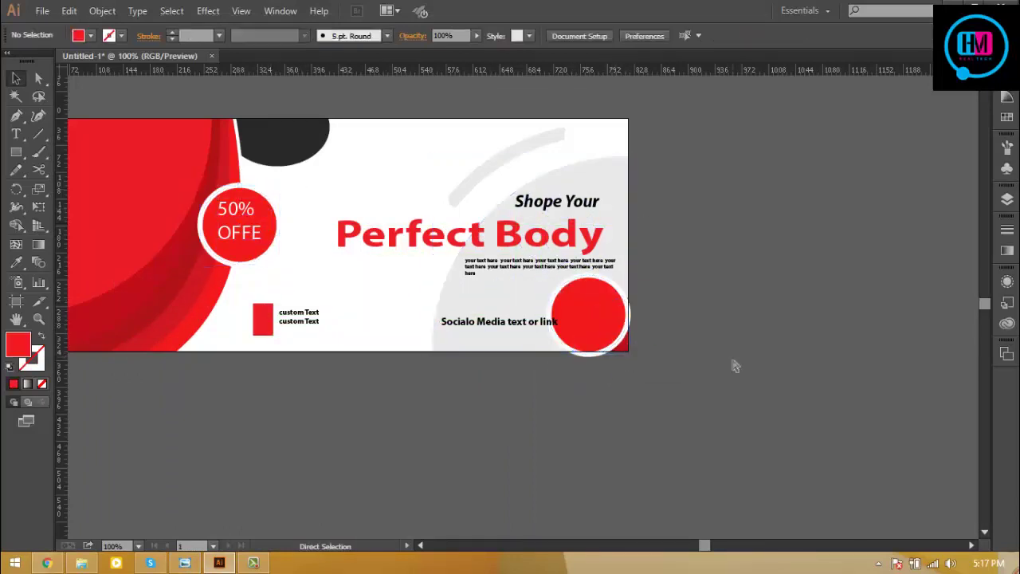
key(ctrl+plus)
key(ctrl+plus)
key(ctrl+plus)
click(733, 358)
drag(840, 451, 743, 368)
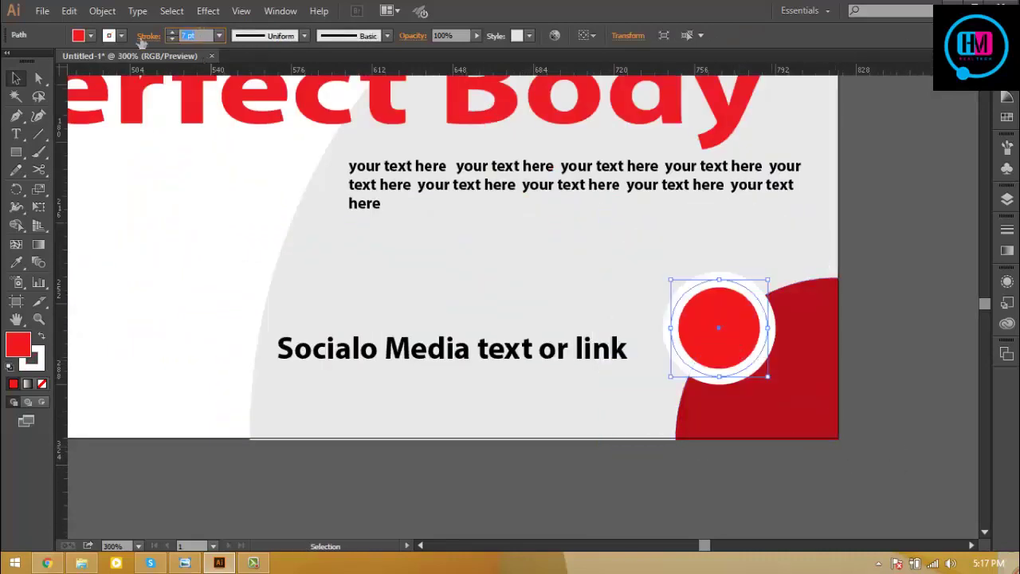
key(Return)
mouse_move(770, 381)
mouse_down()
mouse_move(739, 354)
mouse_move(720, 354)
mouse_up()
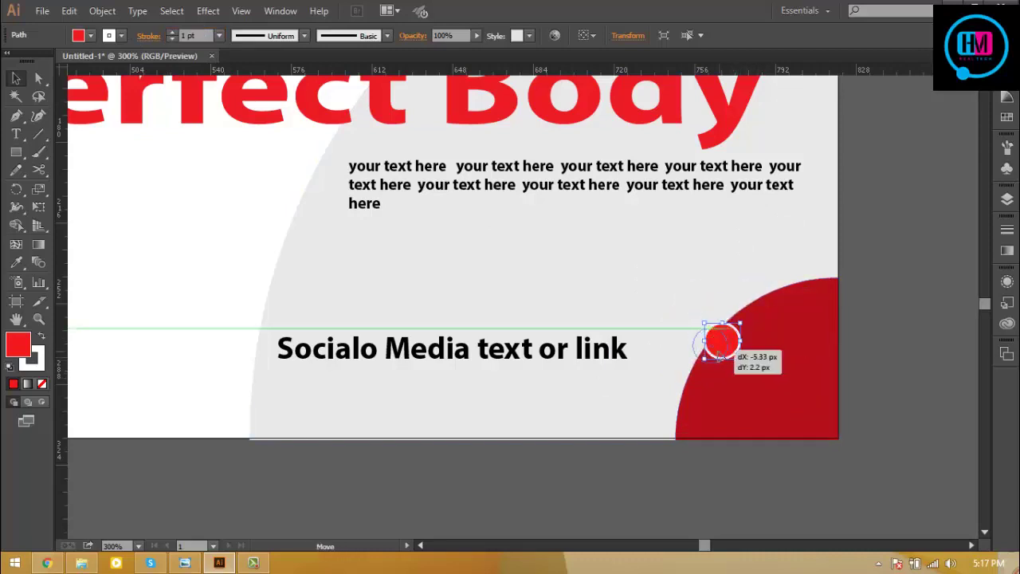
Nudge the social media text slightly right and clear the selection.
drag(594, 351, 618, 352)
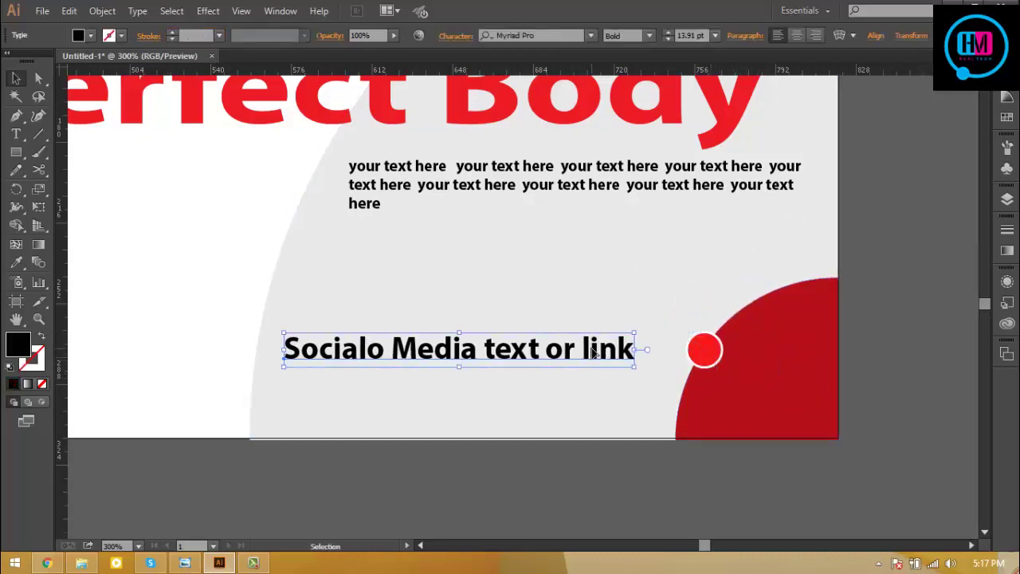
key(ctrl+minus)
key(ctrl+minus)
key(ctrl+minus)
click(594, 354)
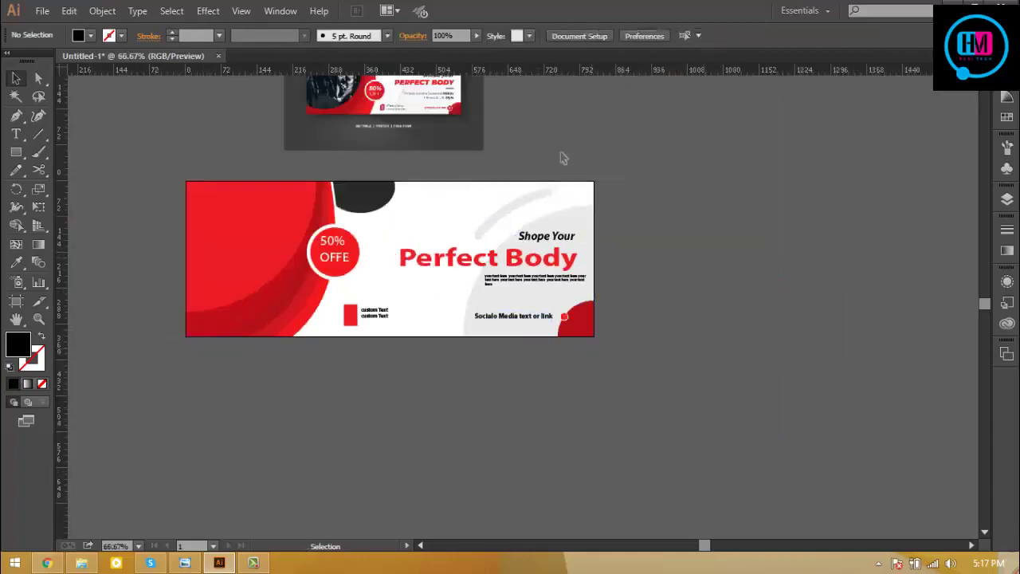
click(382, 119)
Browse to For FB > photos > New folder and drag the red-dress portrait into Illustrator.
click(510, 167)
click(81, 563)
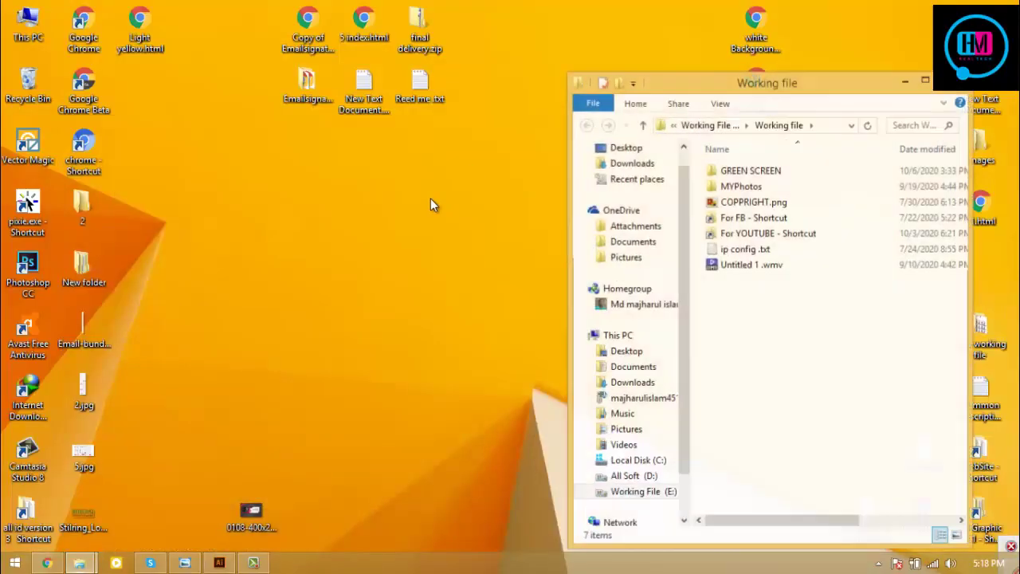
double_click(738, 217)
double_click(733, 171)
double_click(738, 188)
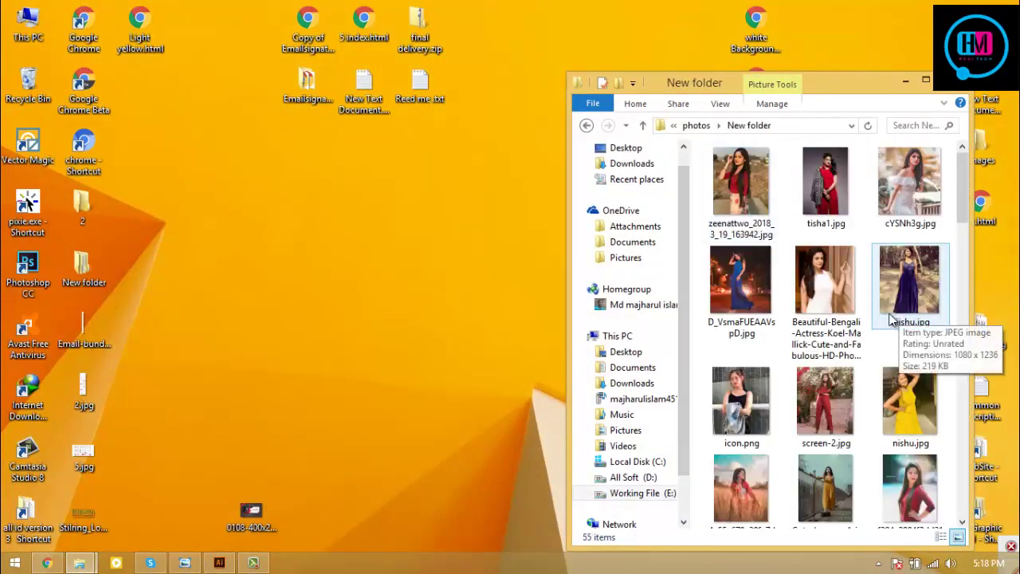
scroll(941, 417, down, 5)
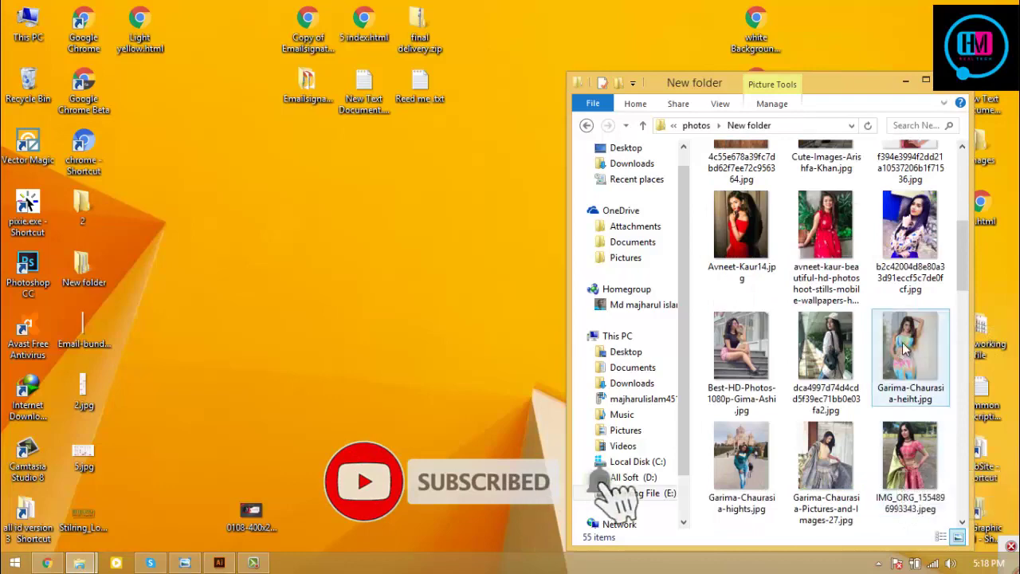
mouse_move(825, 231)
mouse_down()
mouse_move(218, 564)
mouse_move(263, 275)
mouse_up()
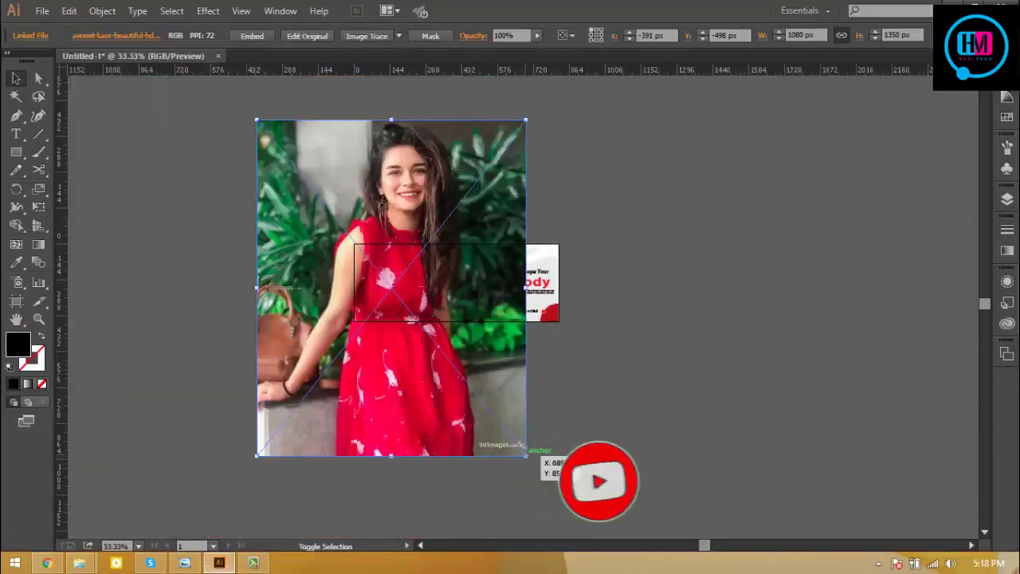
Scale the placed red-dress photo down to about 216 × 270 px.
drag(525, 455, 444, 364)
scroll(444, 364, up, 2)
scroll(800, 430, up, 1)
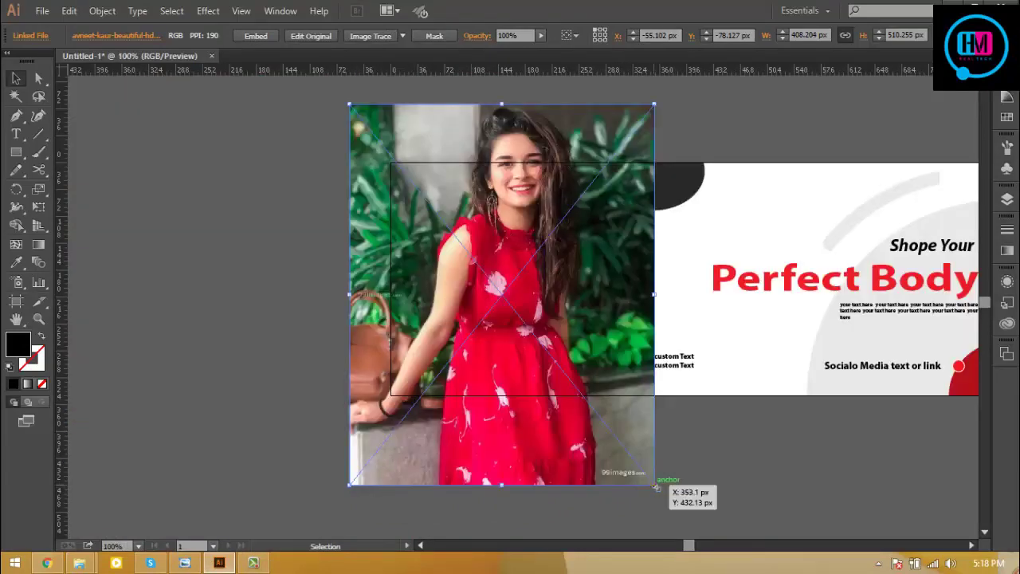
drag(656, 486, 582, 391)
Move the photo to the artboard's left edge and enlarge it to about 264 × 330 px over the red area.
scroll(522, 308, up, 1)
drag(521, 309, 455, 258)
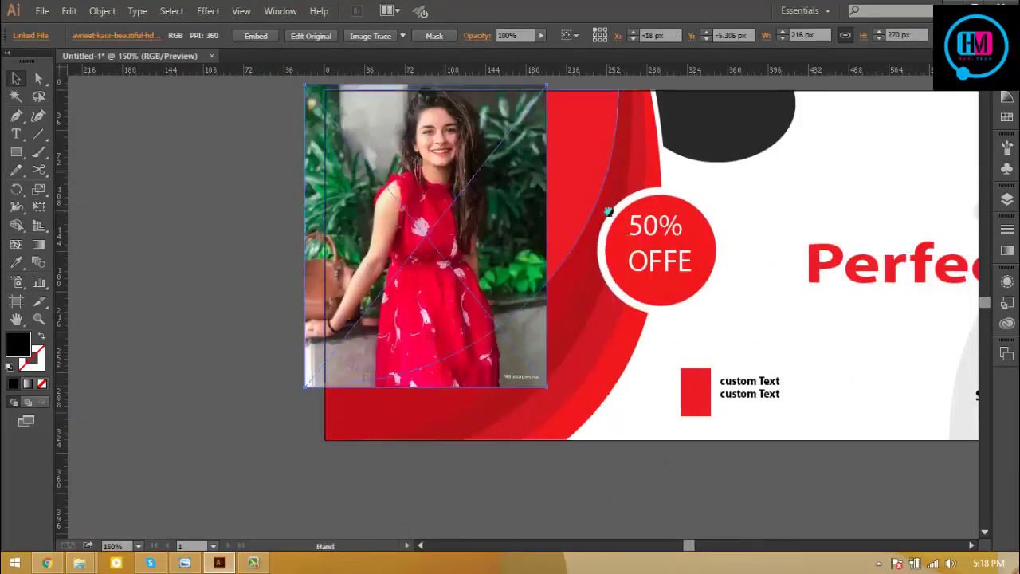
drag(608, 212, 619, 296)
drag(479, 301, 503, 301)
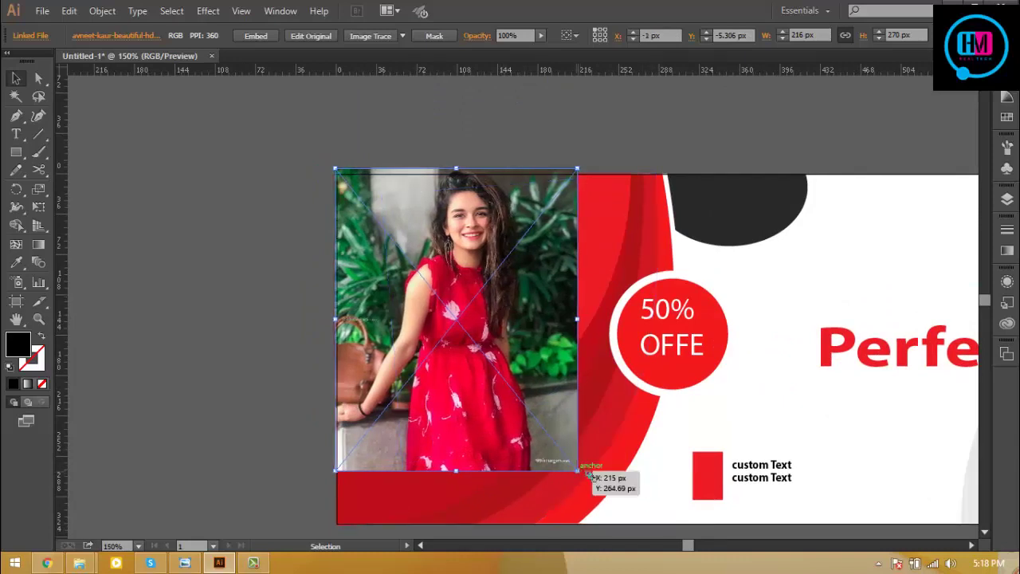
drag(578, 472, 683, 543)
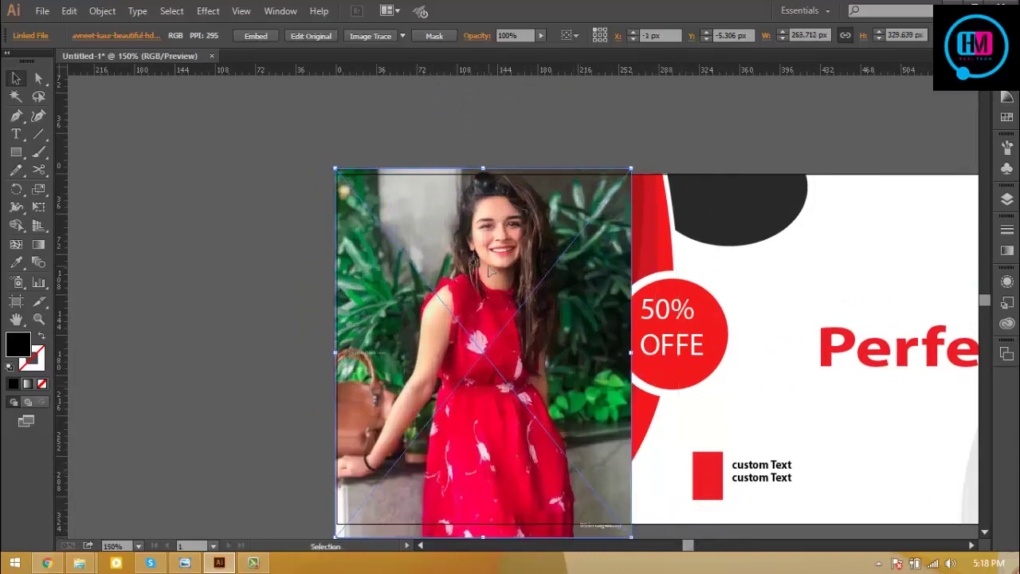
Temporarily hide the photo and bring the red curve to the front of the stack.
key(ctrl+shift+a)
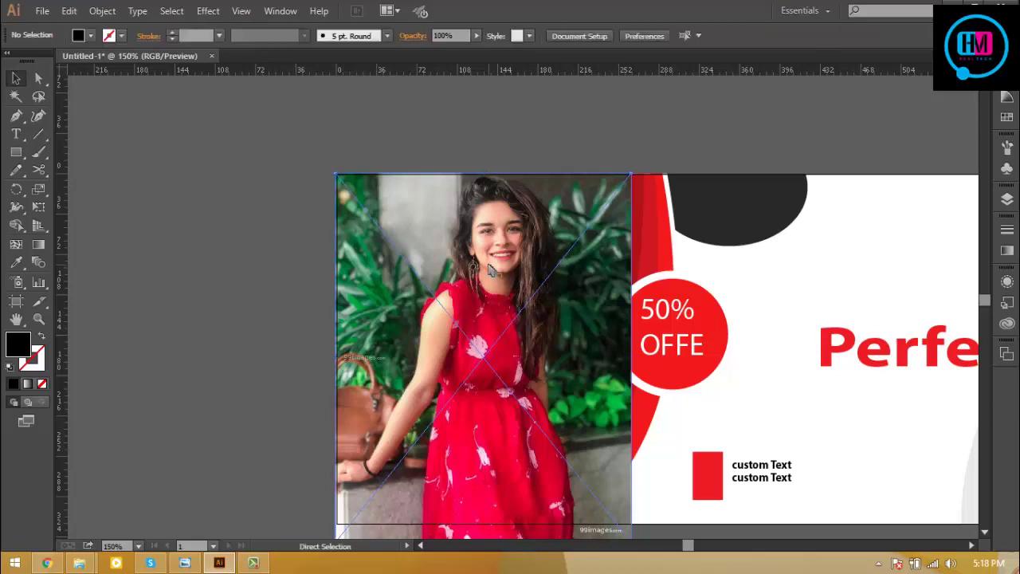
key(ctrl+z)
right_click(491, 269)
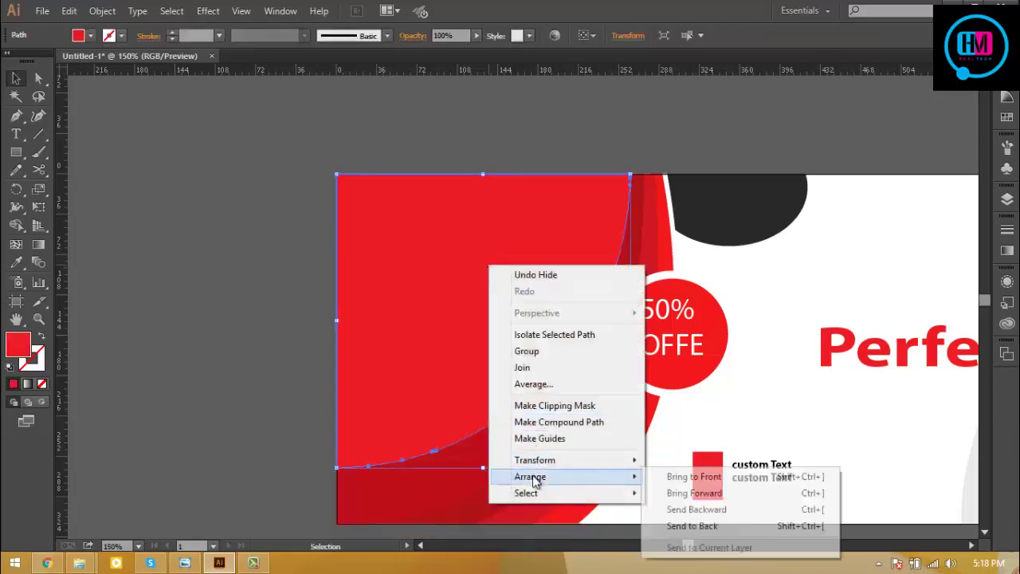
click(689, 476)
key(ctrl+z)
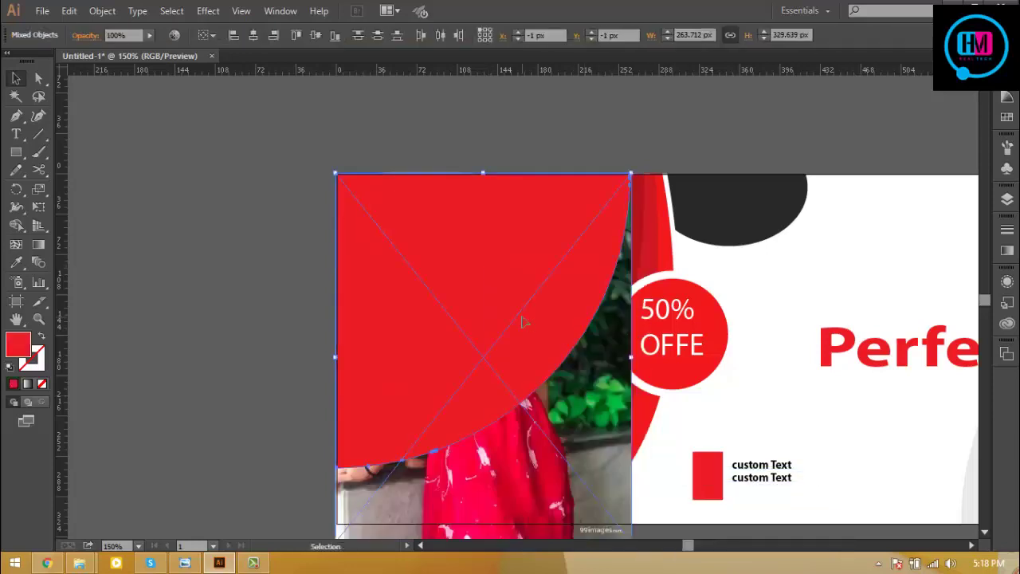
Make a clipping mask of the photo and red curve, then check the whole banner.
right_click(576, 378)
click(618, 438)
click(231, 309)
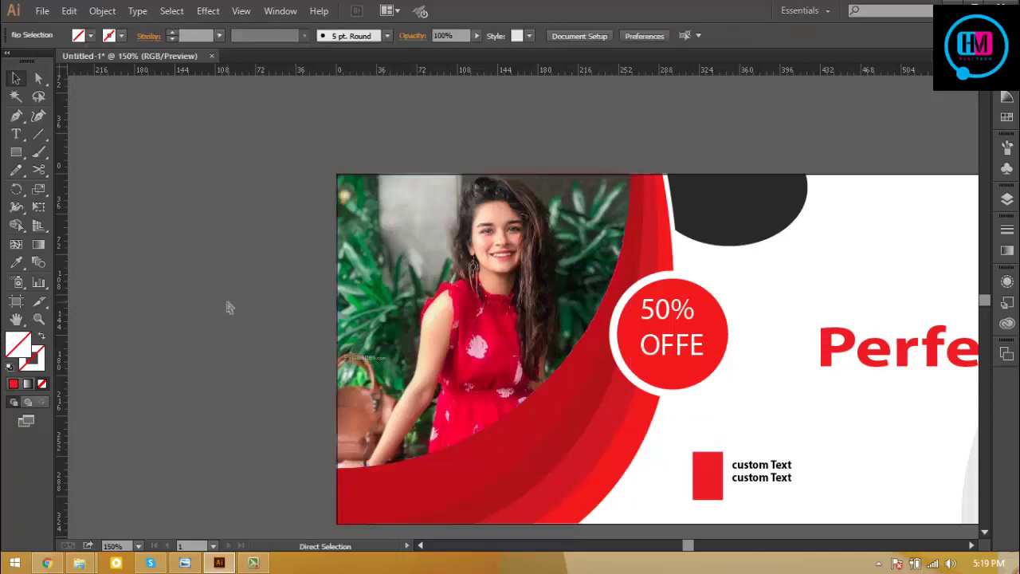
key(ctrl+minus)
key(ctrl+minus)
key(ctrl+minus)
key(ctrl+plus)
key(ctrl+plus)
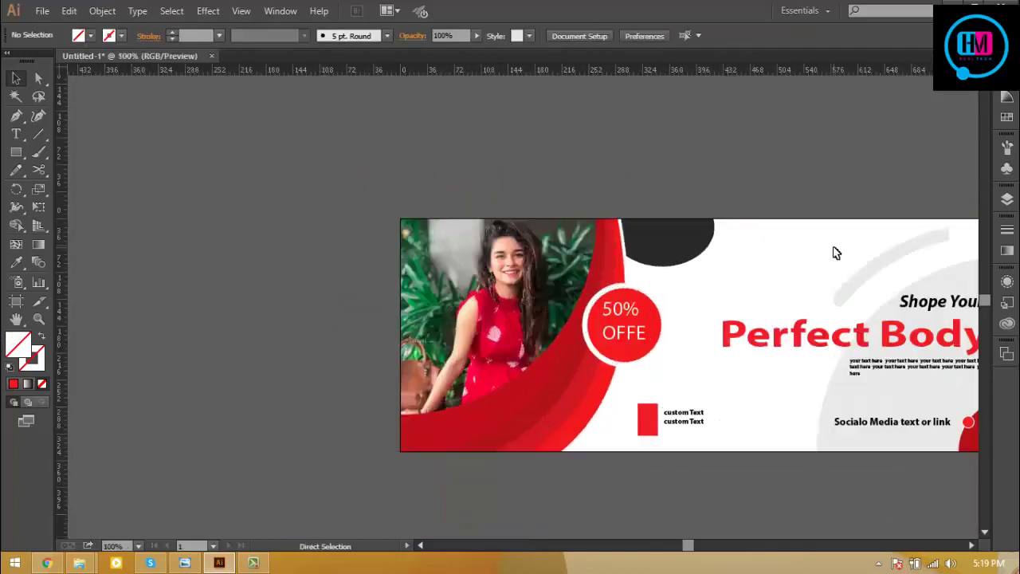